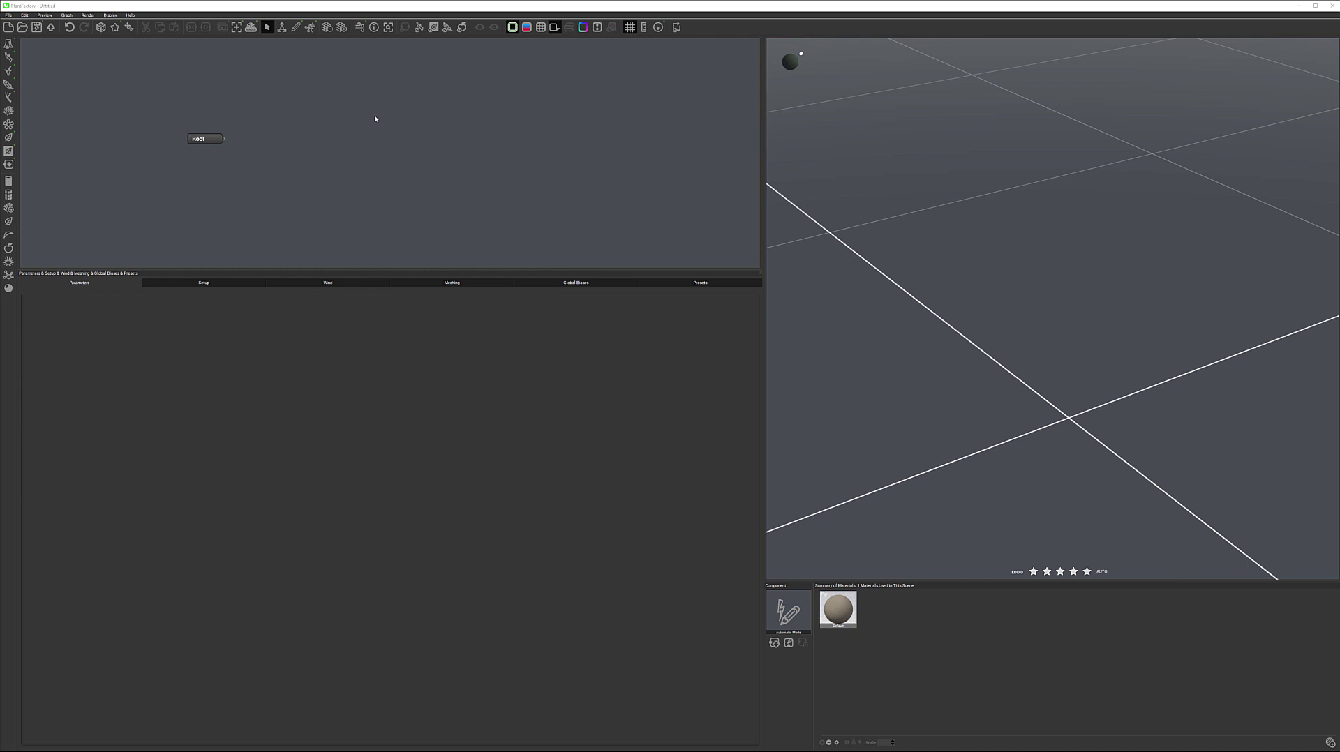
Add a 'Hydra' primitive node and a Stem segment node to the graph beside the Root.
right_click(305, 108)
mouse_move(331, 113)
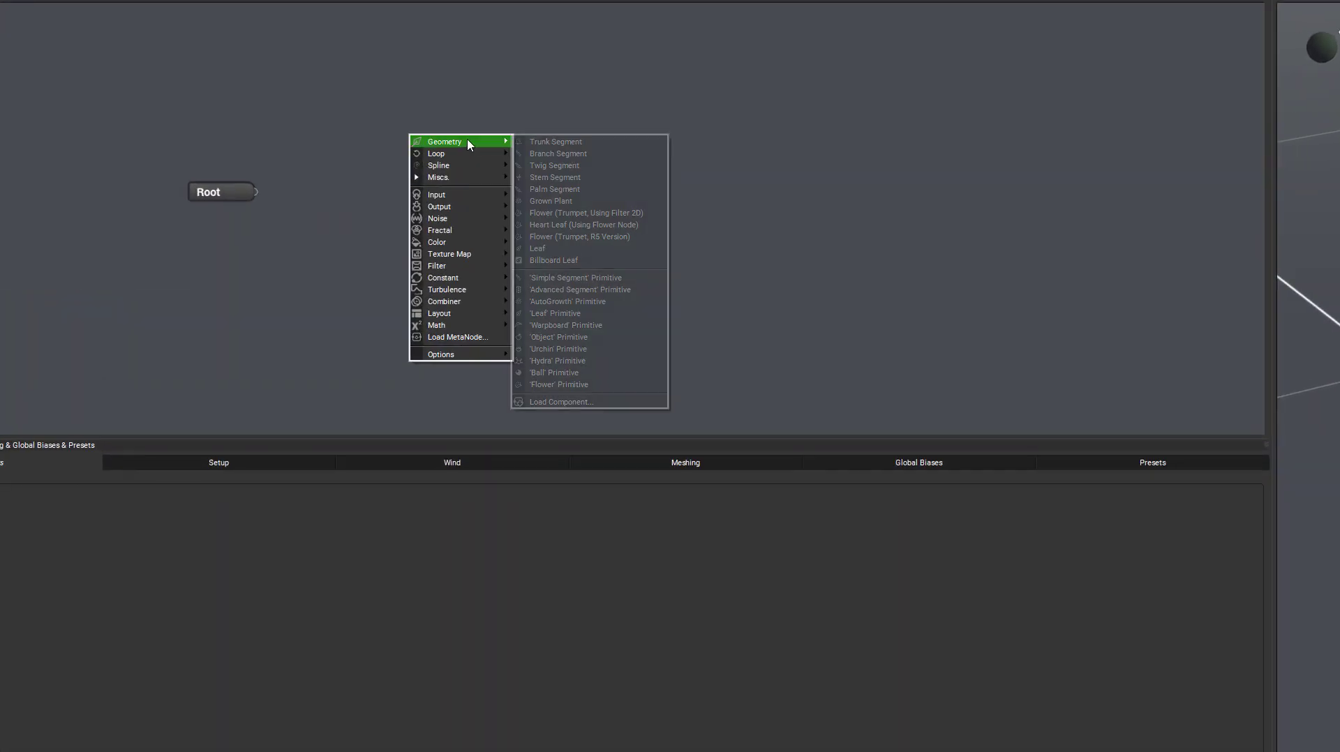
click(589, 363)
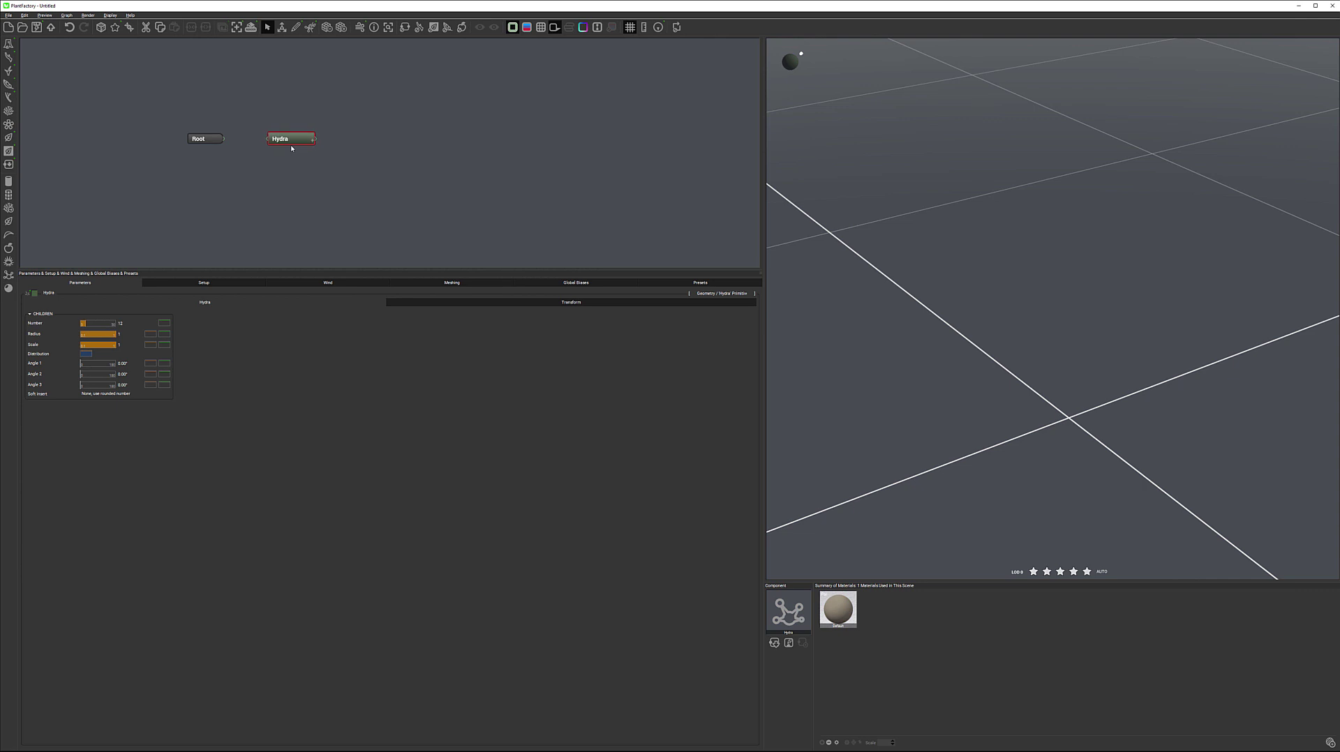
right_click(416, 137)
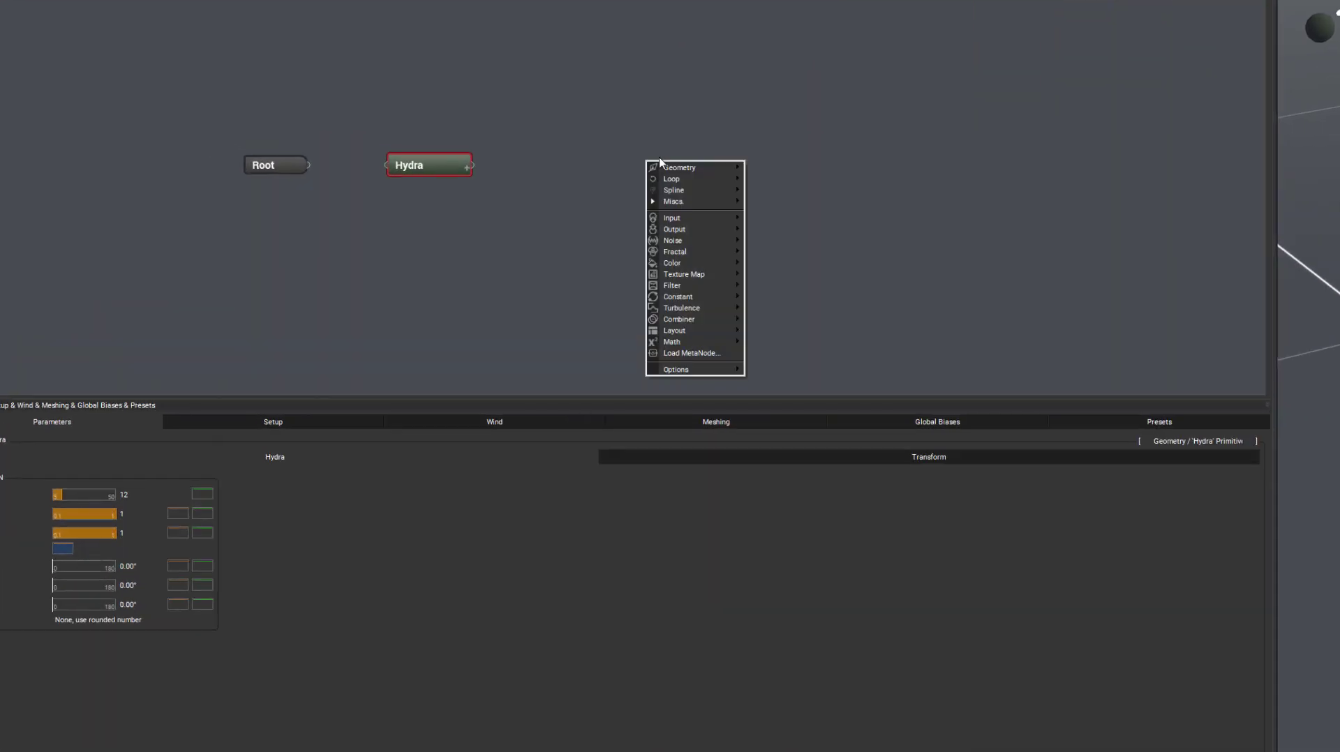
mouse_move(432, 139)
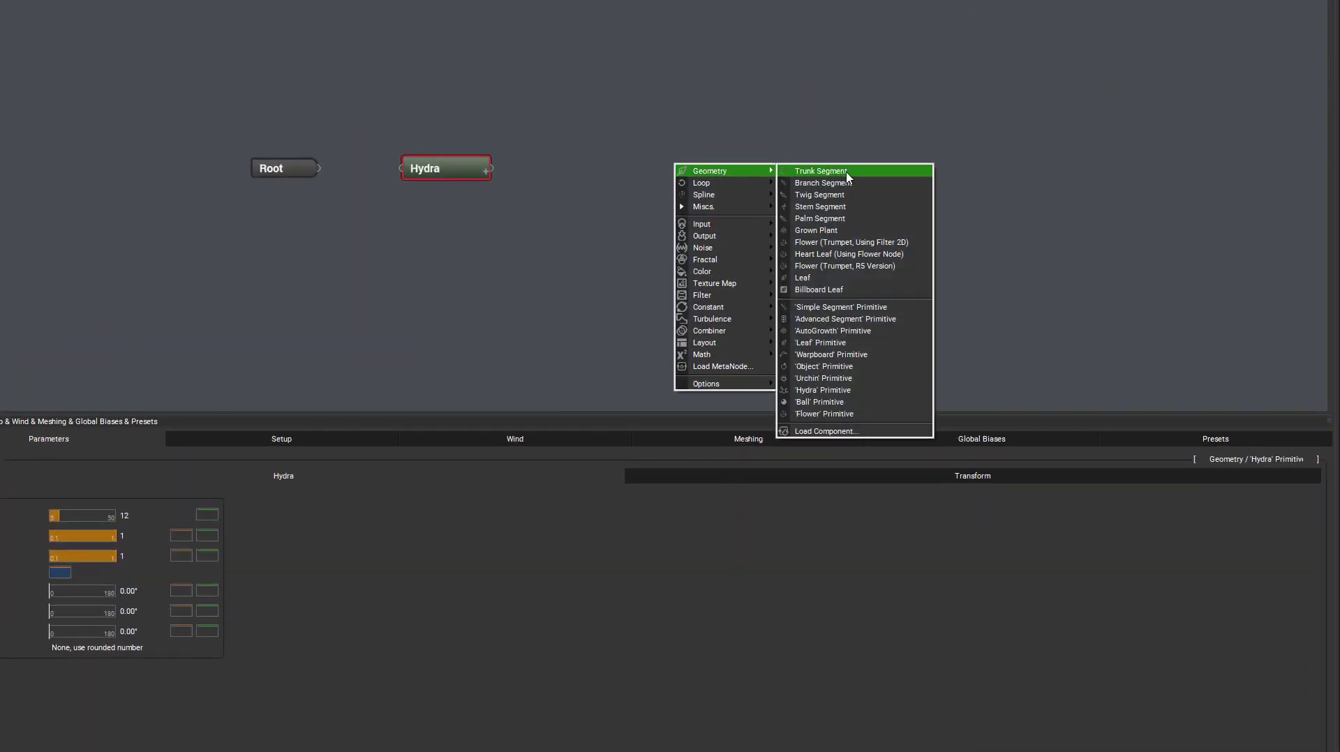
click(837, 206)
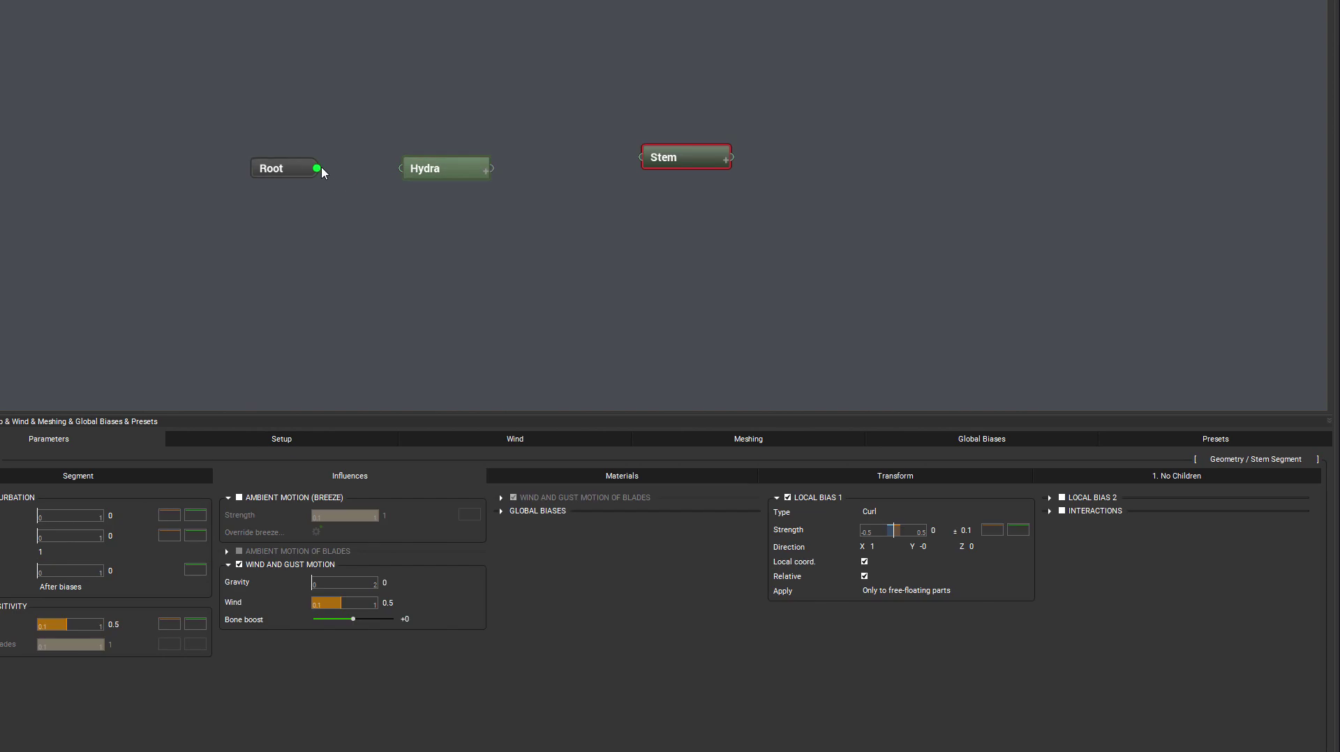
Connect the Root to the Hydra and the Hydra's output to a new input on the Stem.
drag(320, 167, 403, 175)
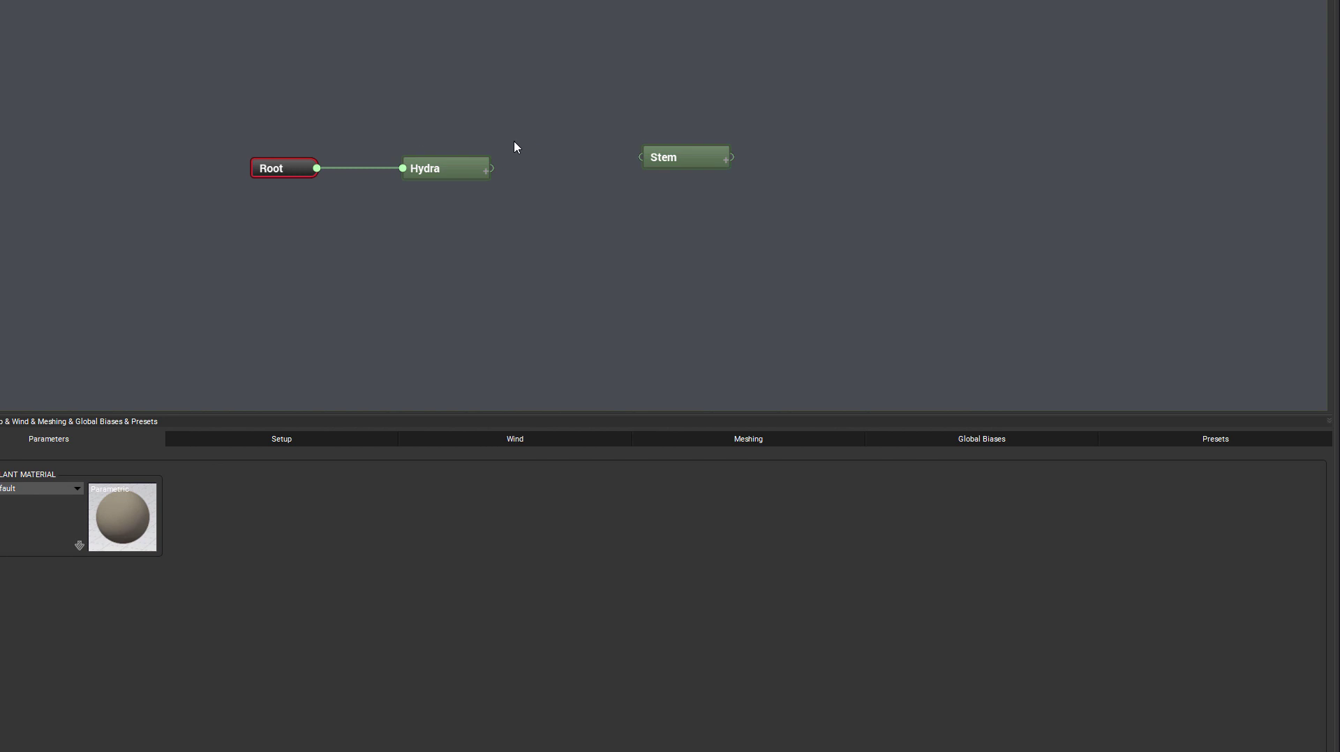
drag(492, 169, 635, 160)
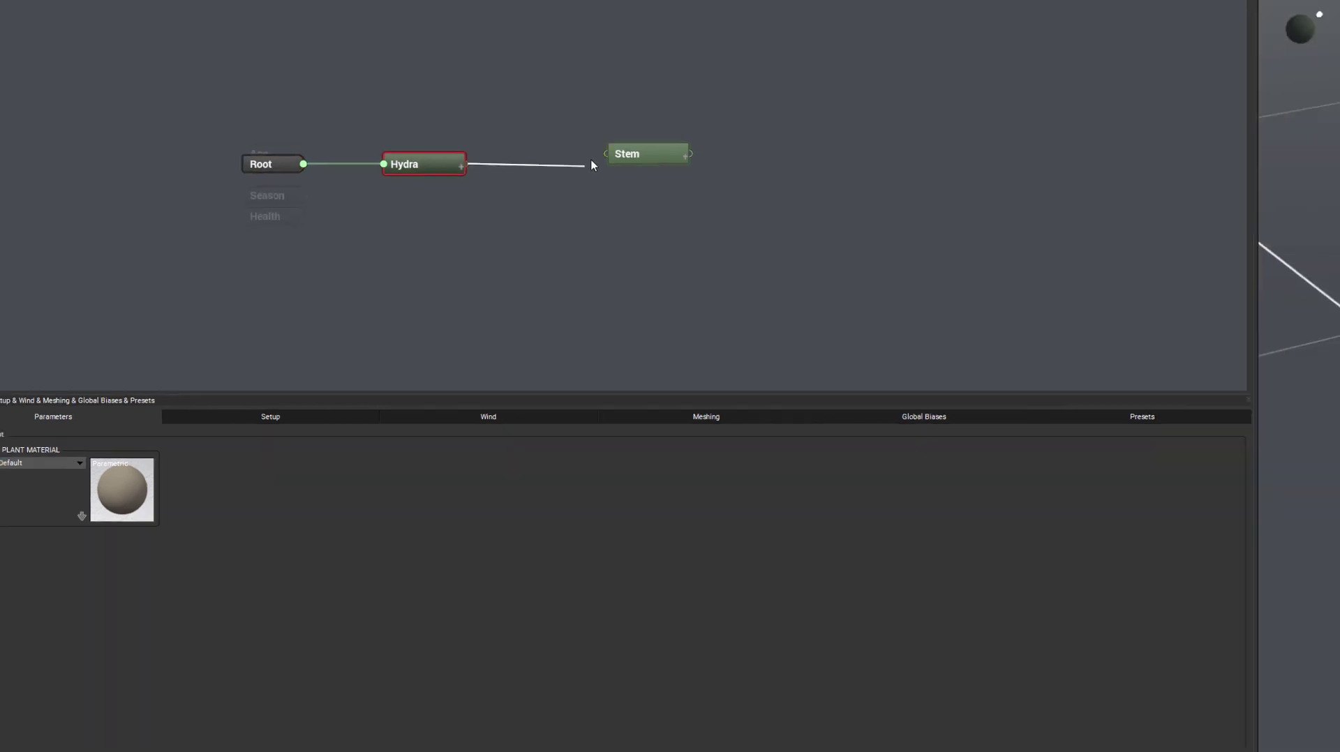
drag(426, 137, 441, 137)
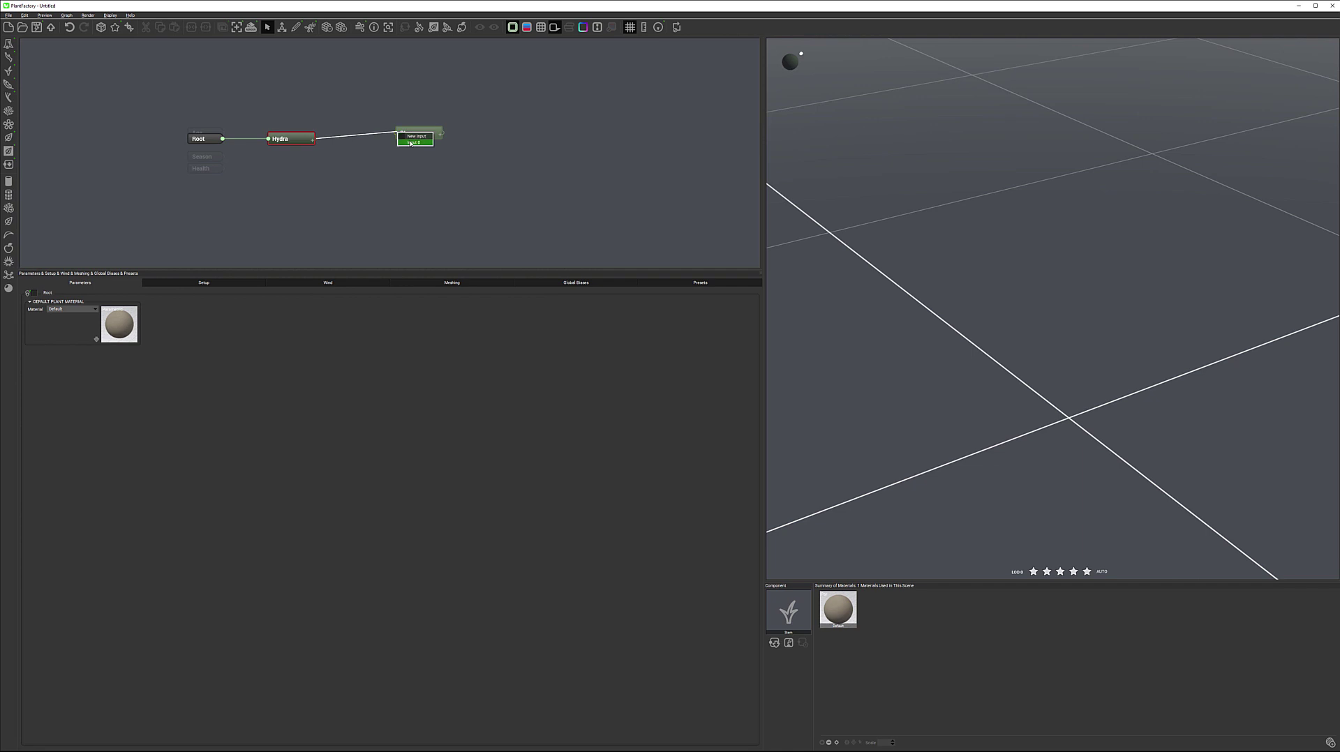
click(411, 143)
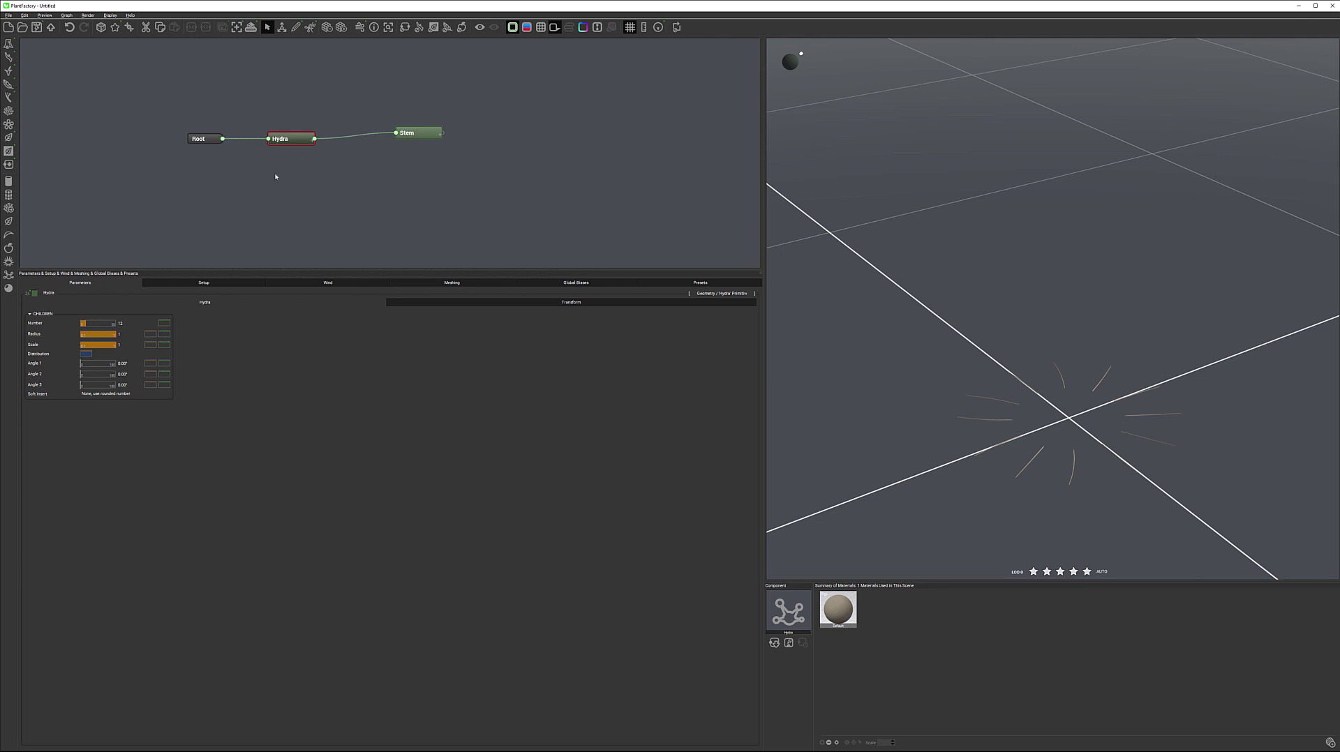
Set the Hydra's Angle 1 to 90° so its stems stand upright.
double_click(123, 364)
text(90)
key(Return)
mouse_move(1149, 404)
mouse_down()
mouse_move(1040, 379)
mouse_move(1113, 431)
mouse_move(1140, 408)
mouse_up()
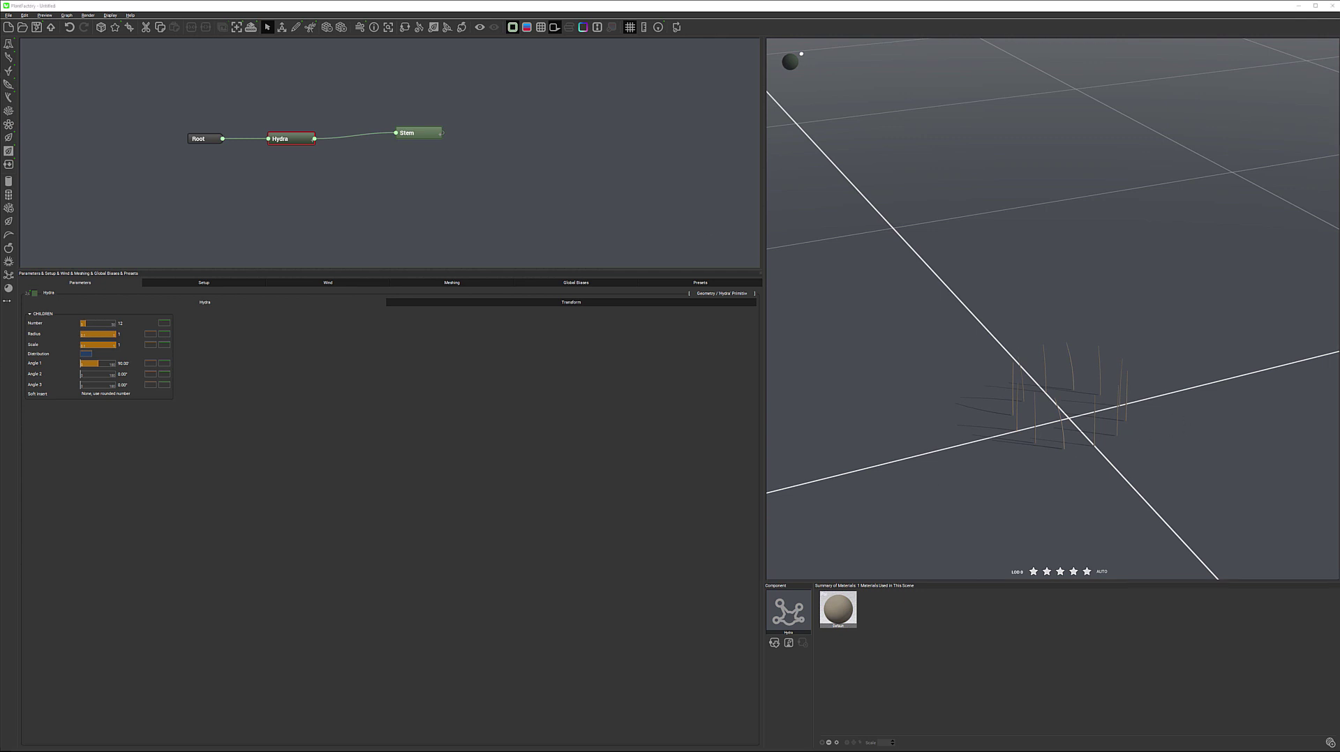
Add a second 'Hydra' primitive and connect it to the first Hydra's output.
right_click(413, 169)
mouse_move(429, 171)
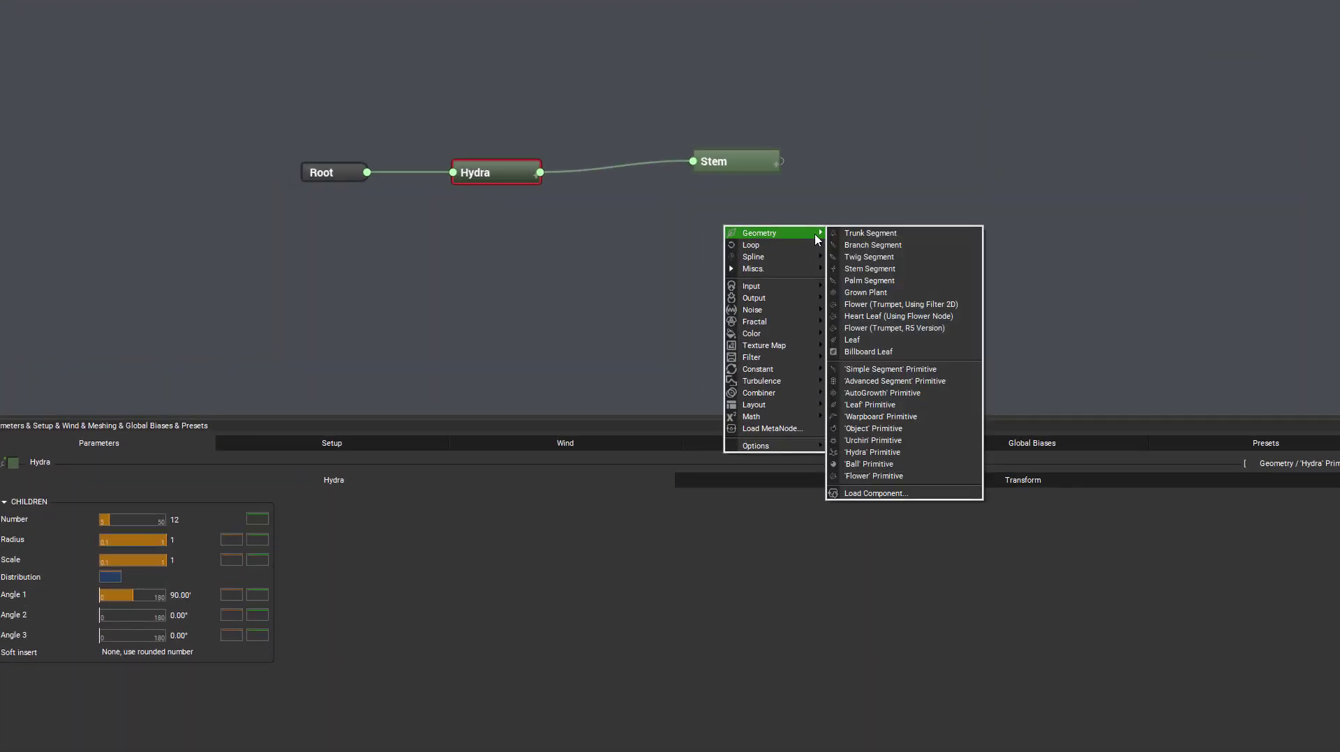
click(873, 452)
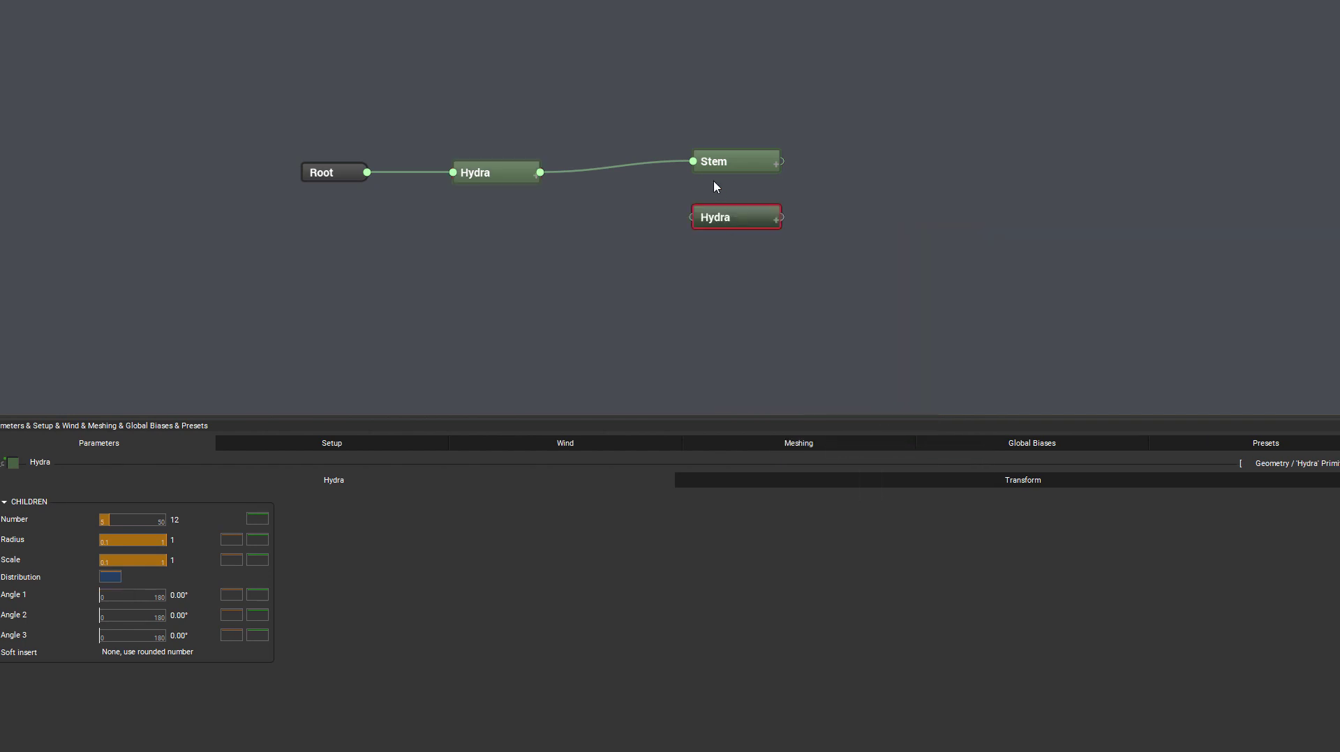
drag(681, 224, 604, 211)
Replace the link from the first Hydra to the Stem with one from the second Hydra's output, placing the Stem beyond both Hydras.
click(626, 171)
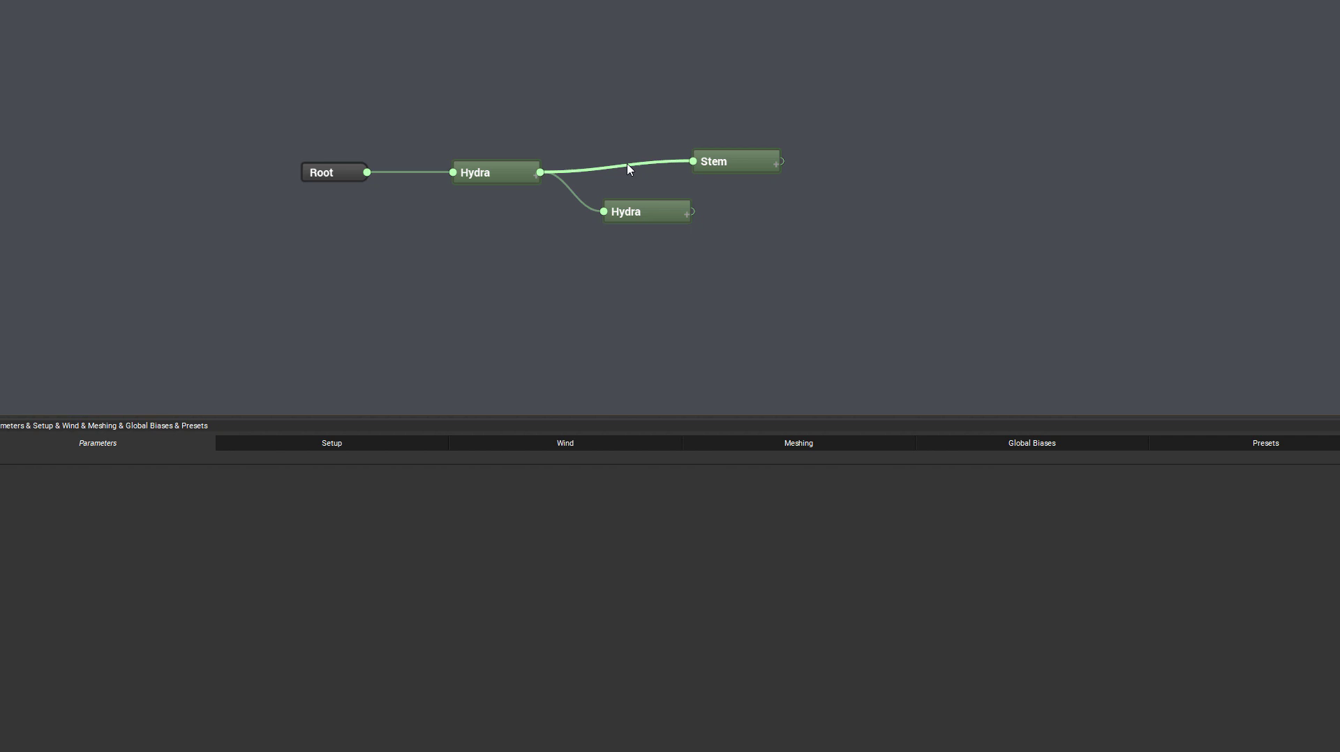
key(Delete)
click(690, 211)
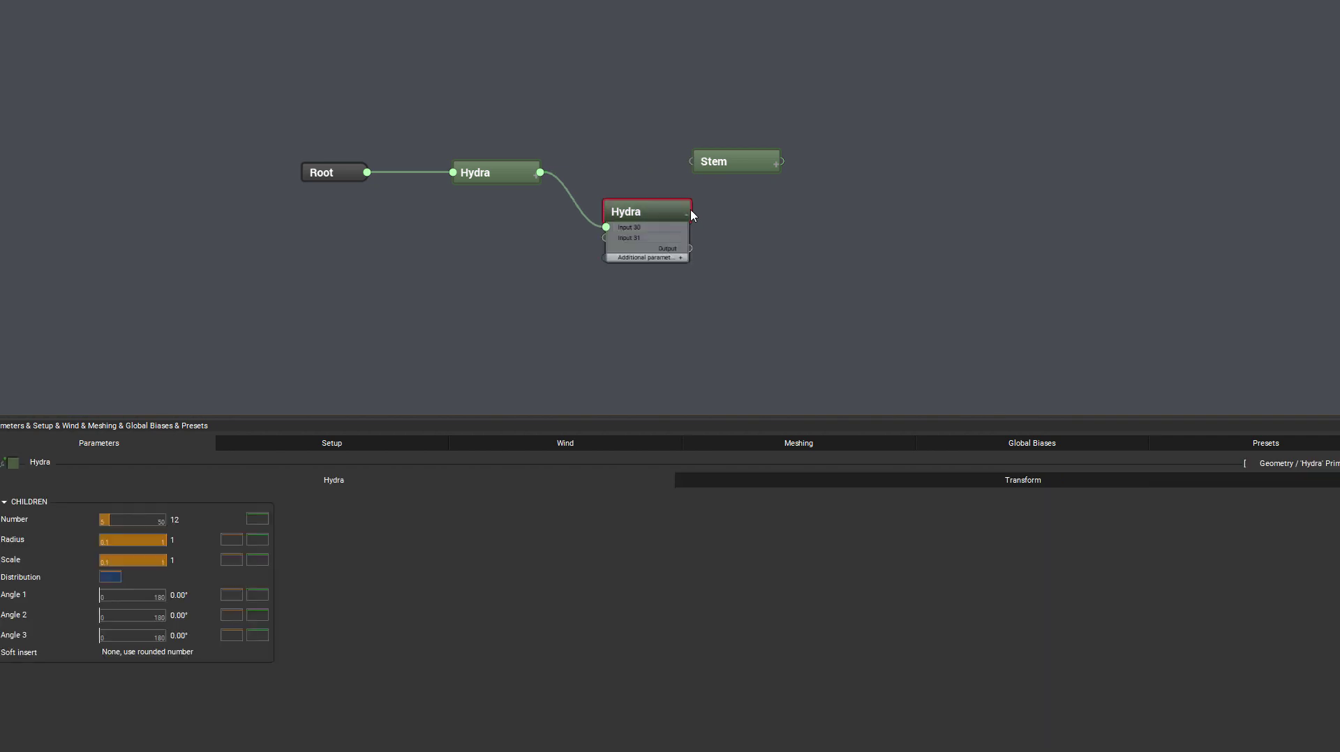
drag(673, 161, 675, 251)
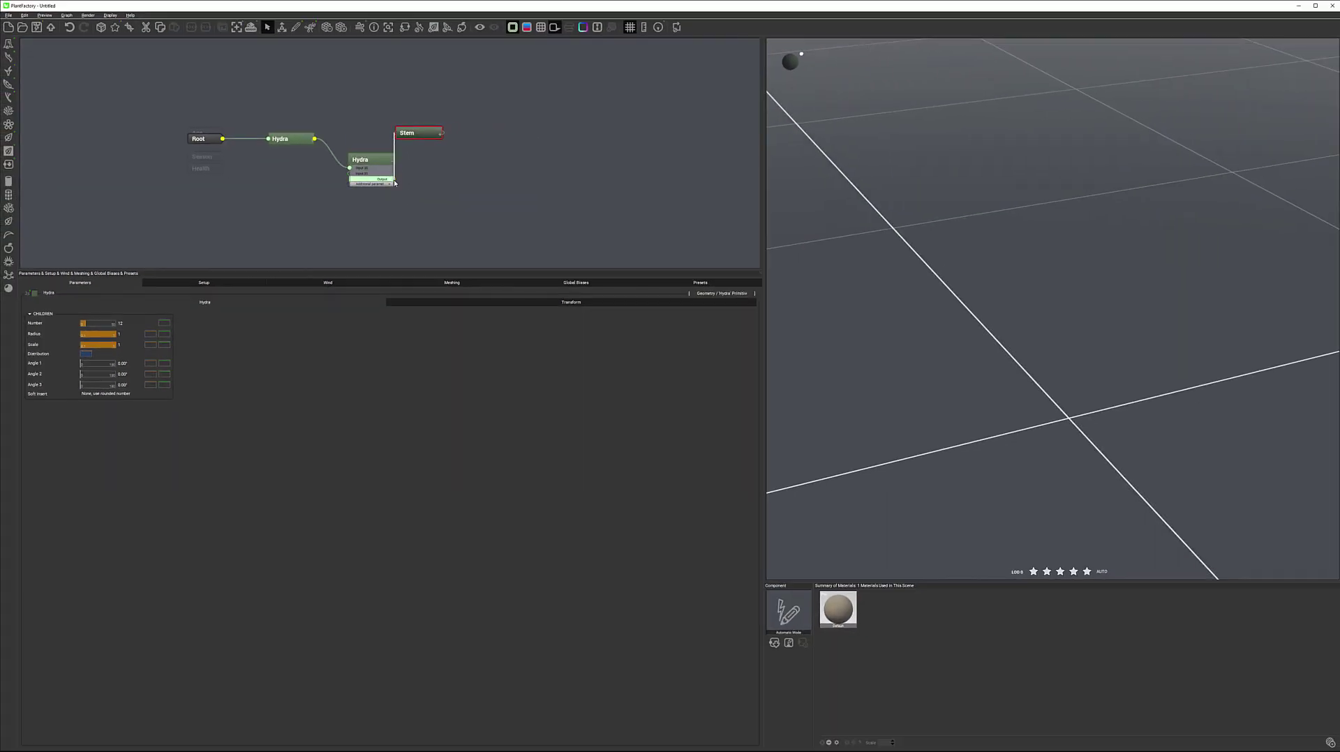
click(424, 128)
drag(424, 128, 490, 140)
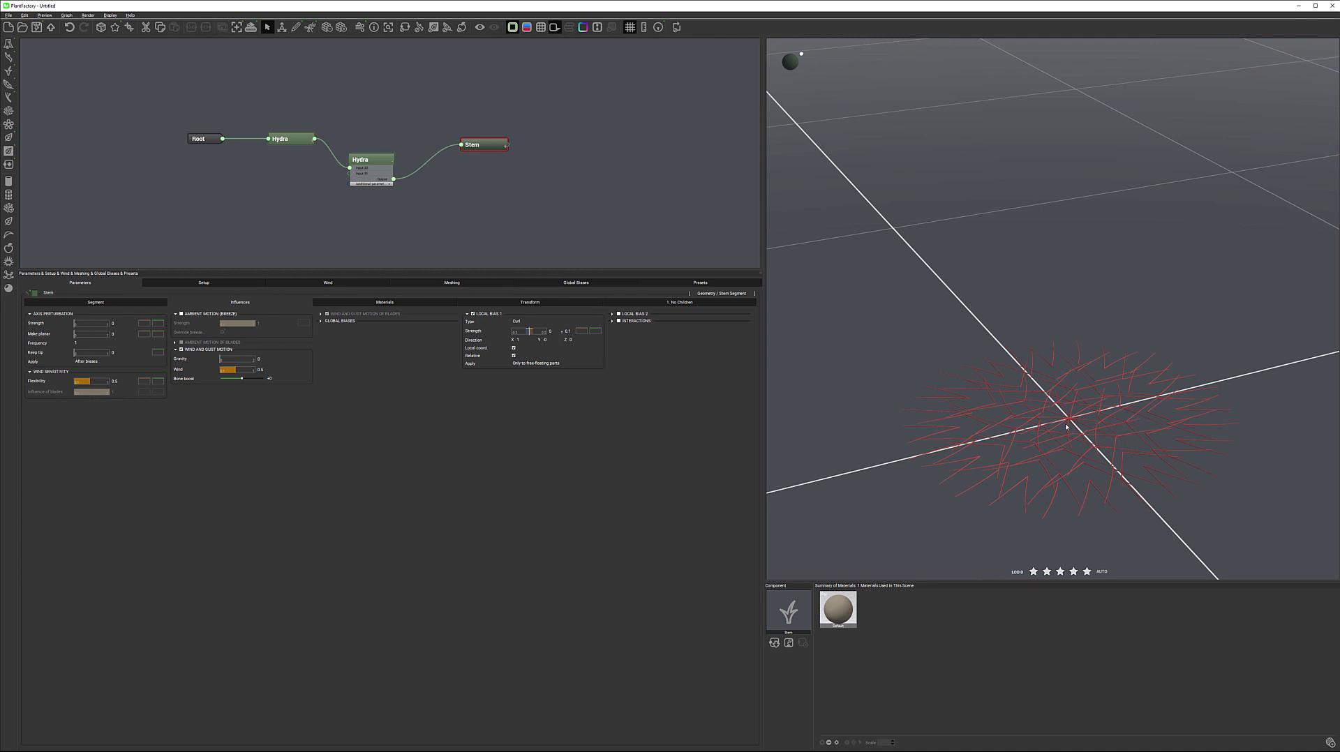
Set the second Hydra's Angle 1 to 90°.
click(290, 138)
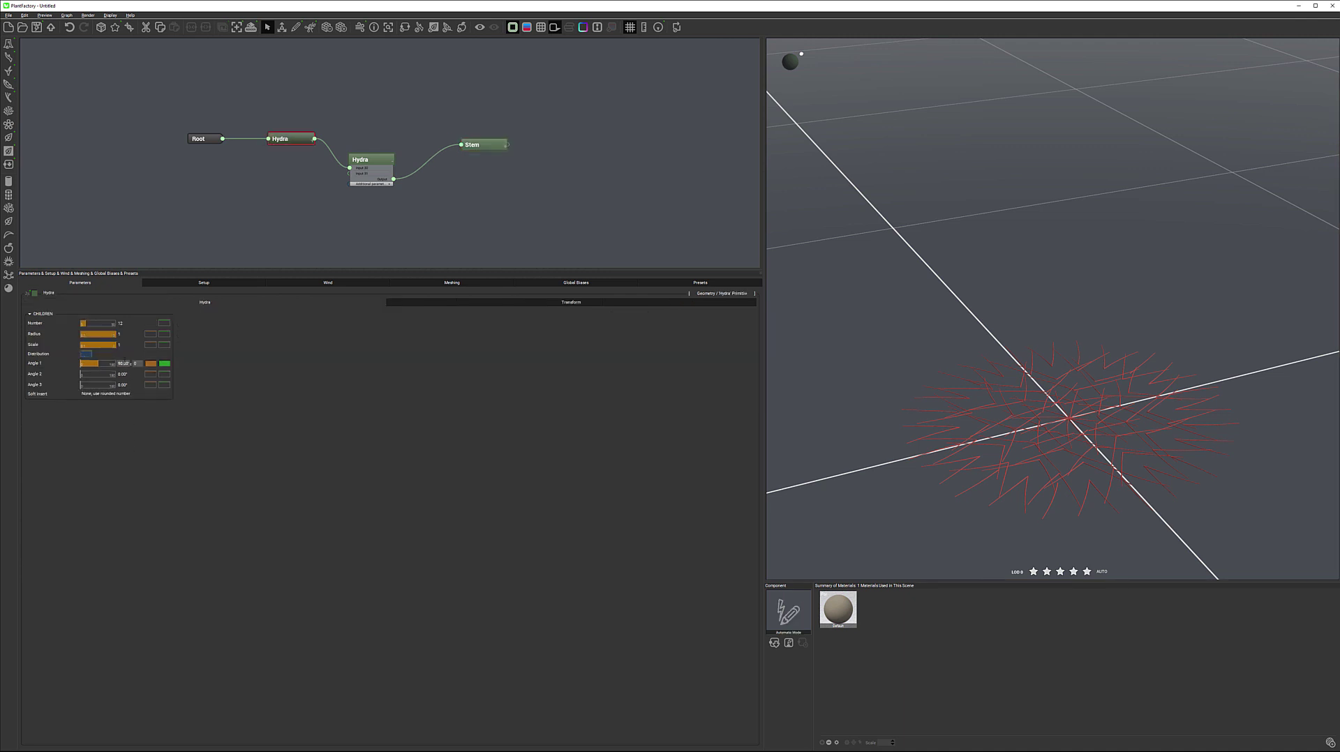
click(370, 161)
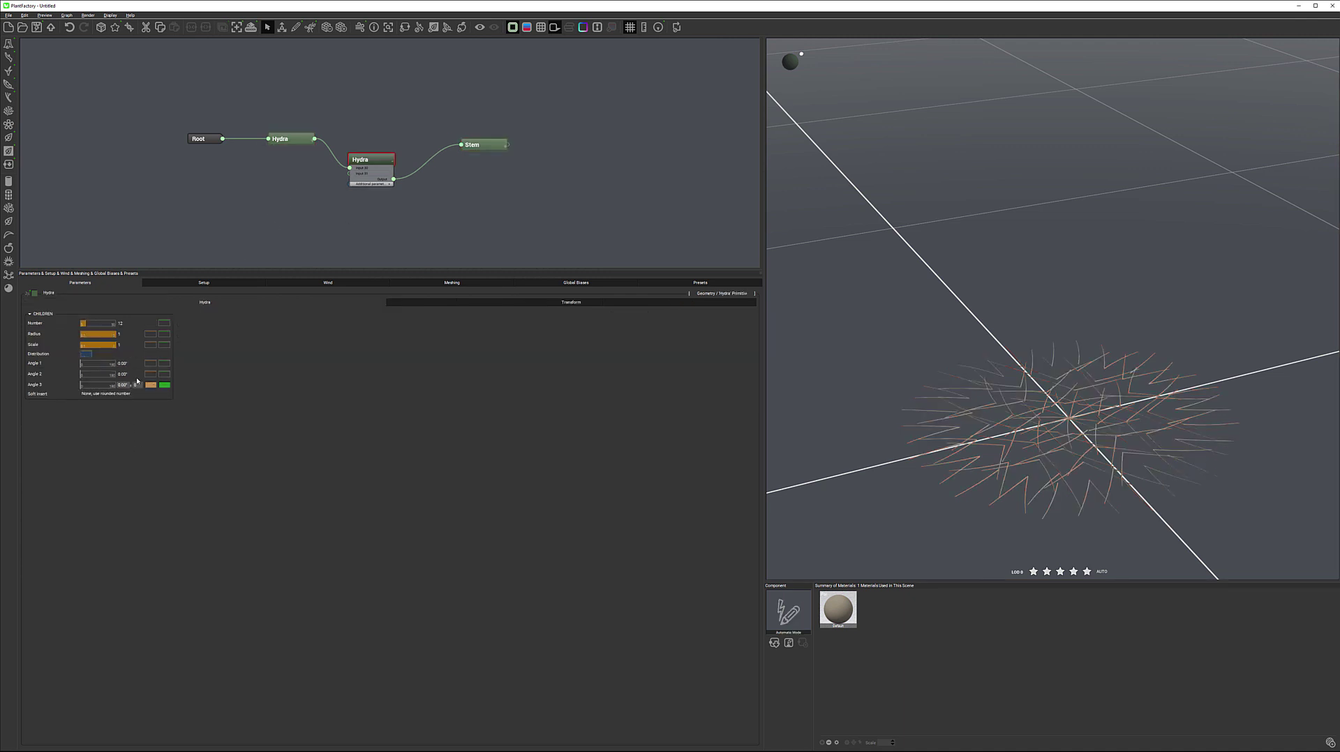
click(123, 364)
text(90)
key(Return)
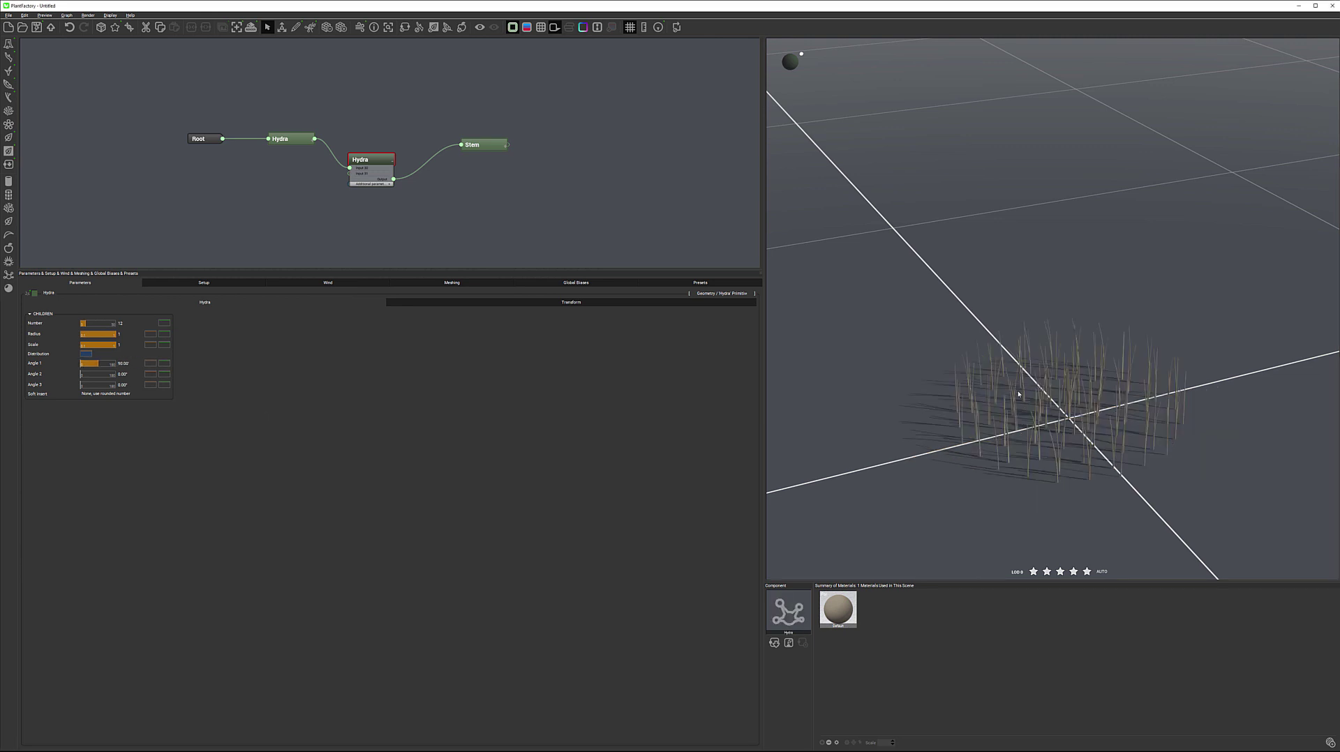
drag(1018, 394, 1058, 431)
drag(1168, 423, 1124, 415)
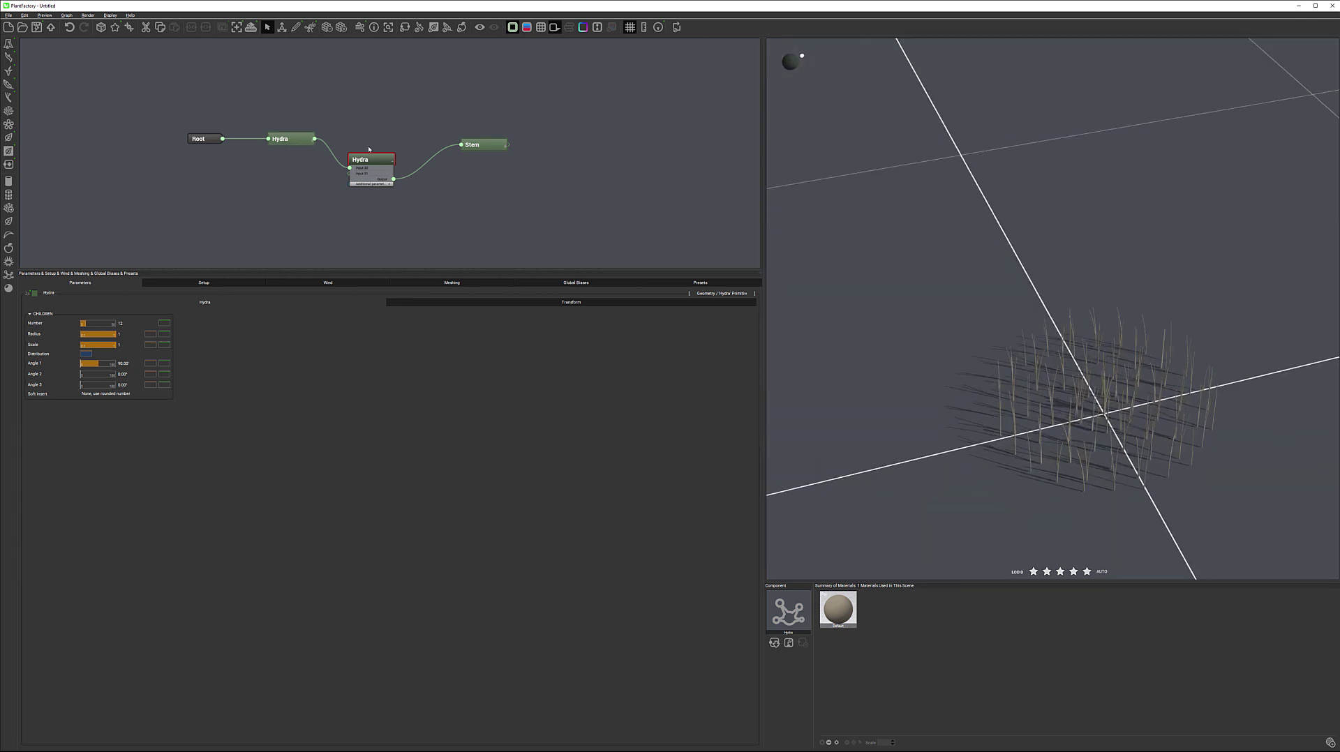
Disconnect the first Hydra from the Root and set the Hydra–Hydra–Stem chain aside above the Root.
drag(379, 164, 382, 149)
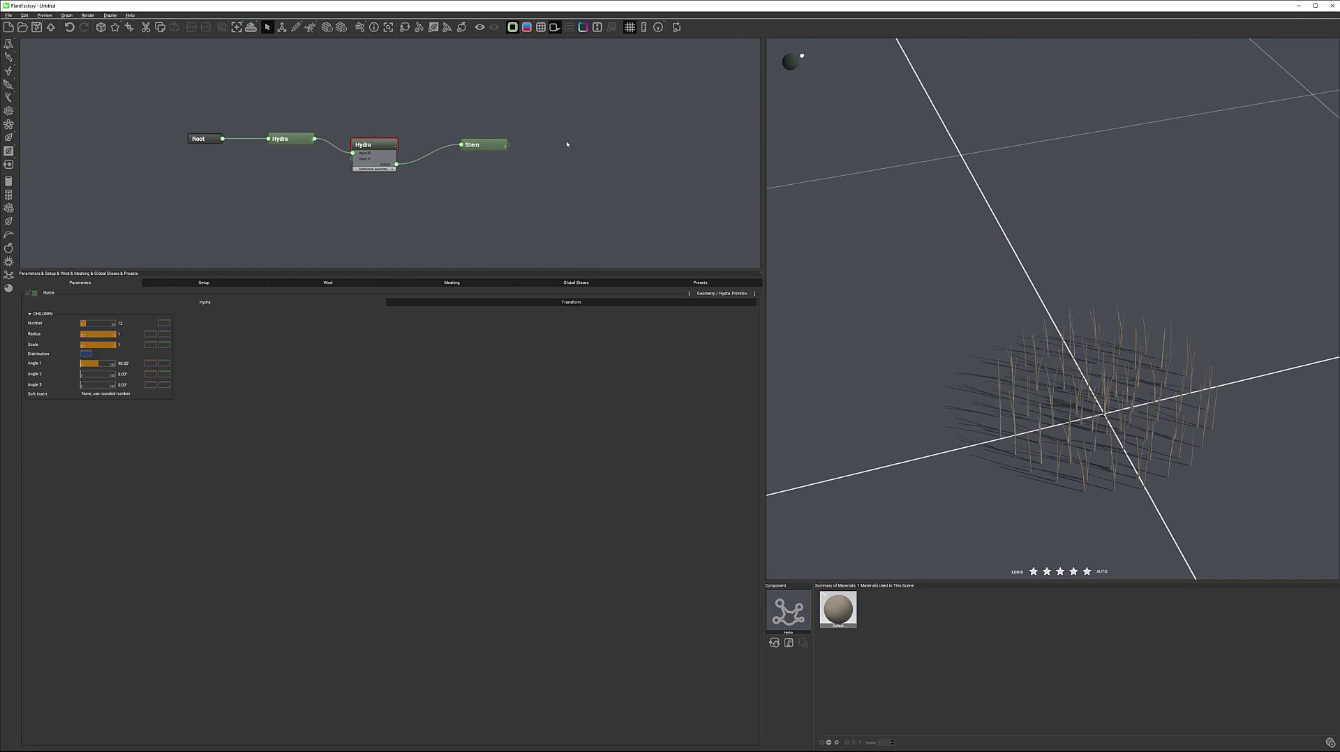
drag(486, 146, 530, 141)
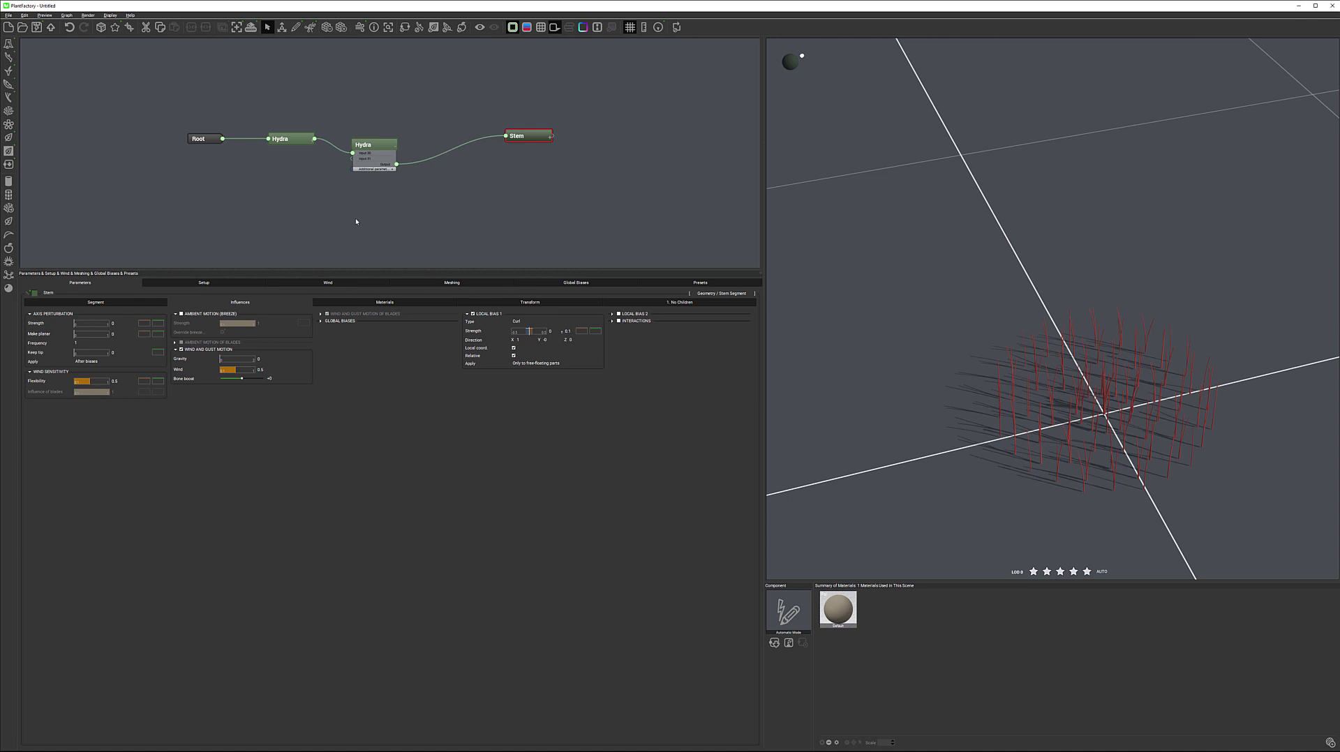
click(239, 140)
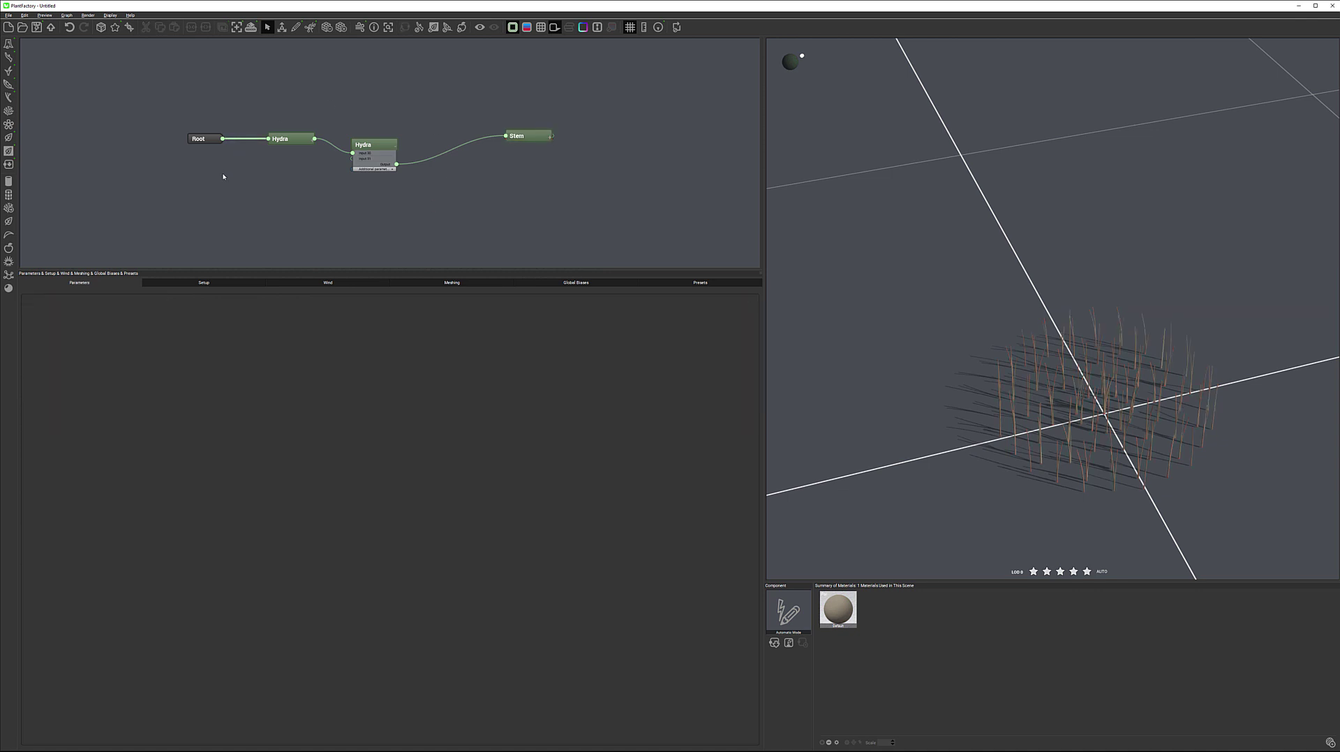
key(Delete)
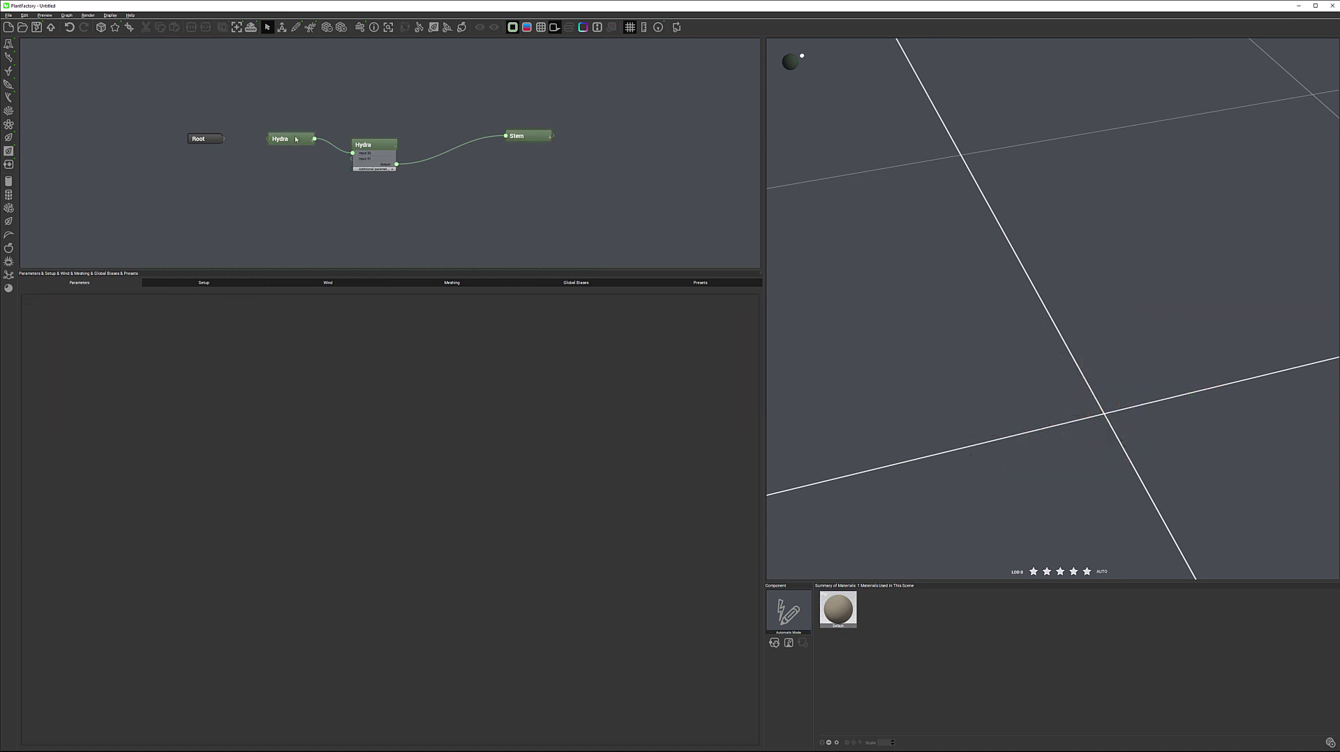
drag(286, 139, 305, 78)
drag(366, 145, 378, 76)
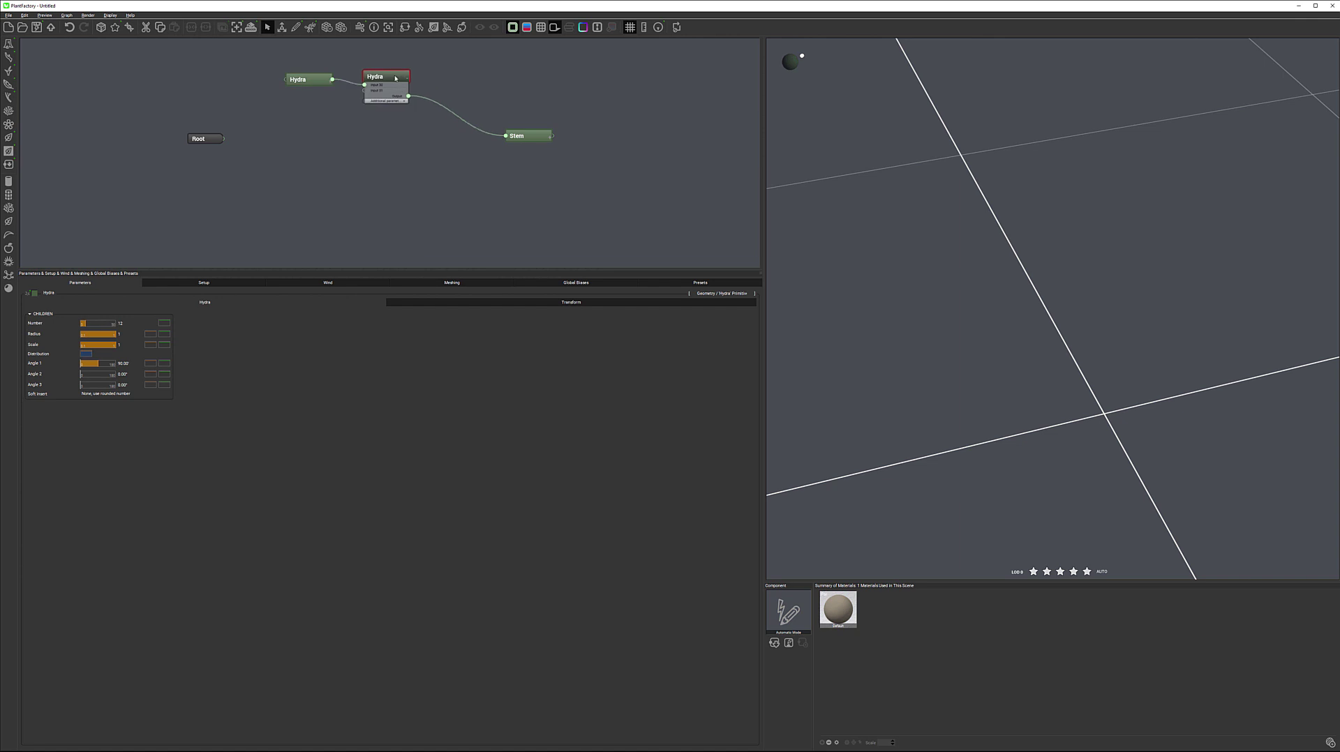
drag(531, 138, 517, 76)
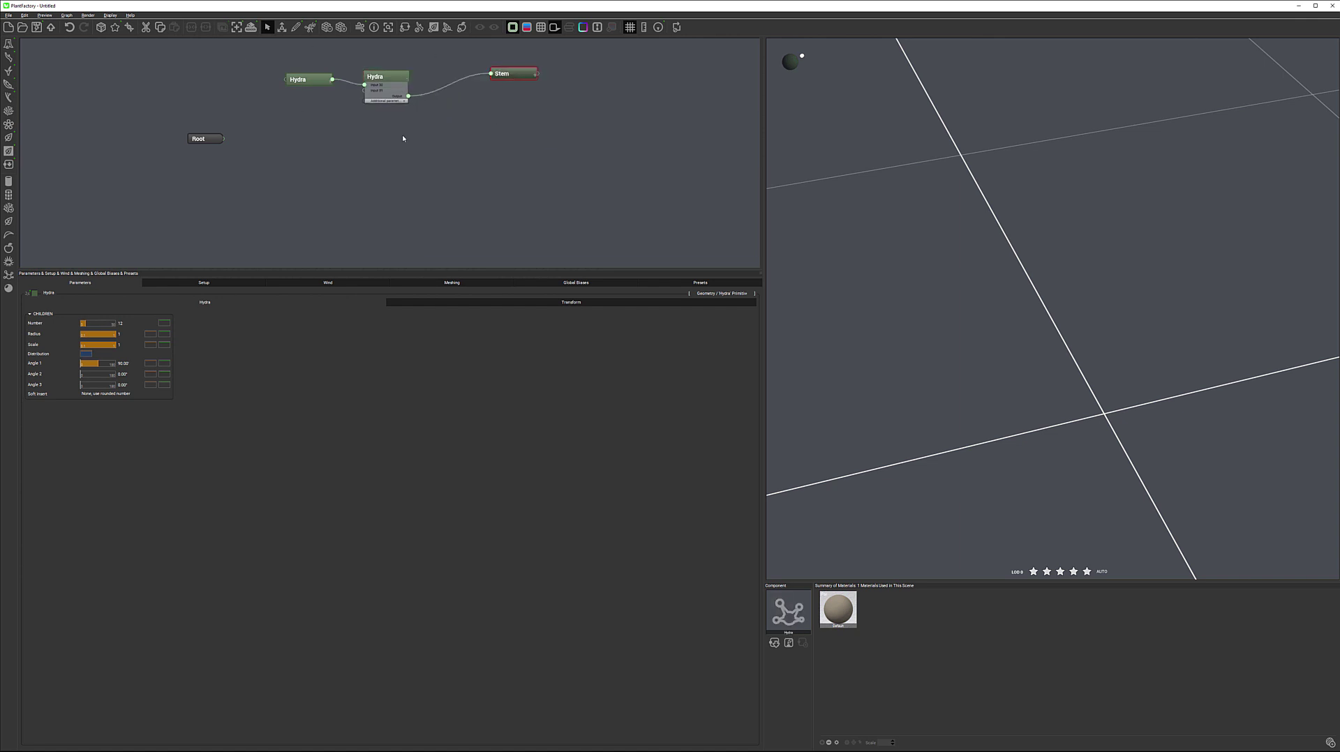
Add a new Stem segment below the detached chain and connect the Root to it.
right_click(334, 158)
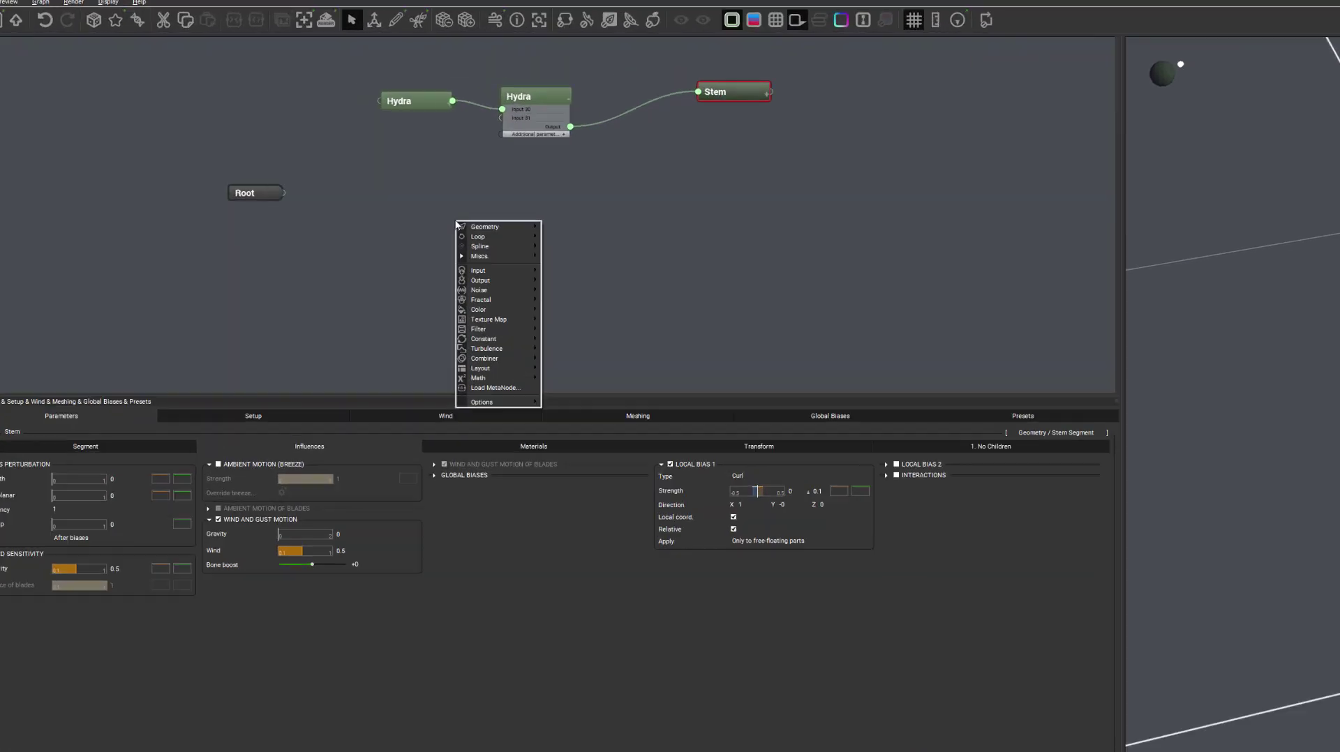
mouse_move(365, 164)
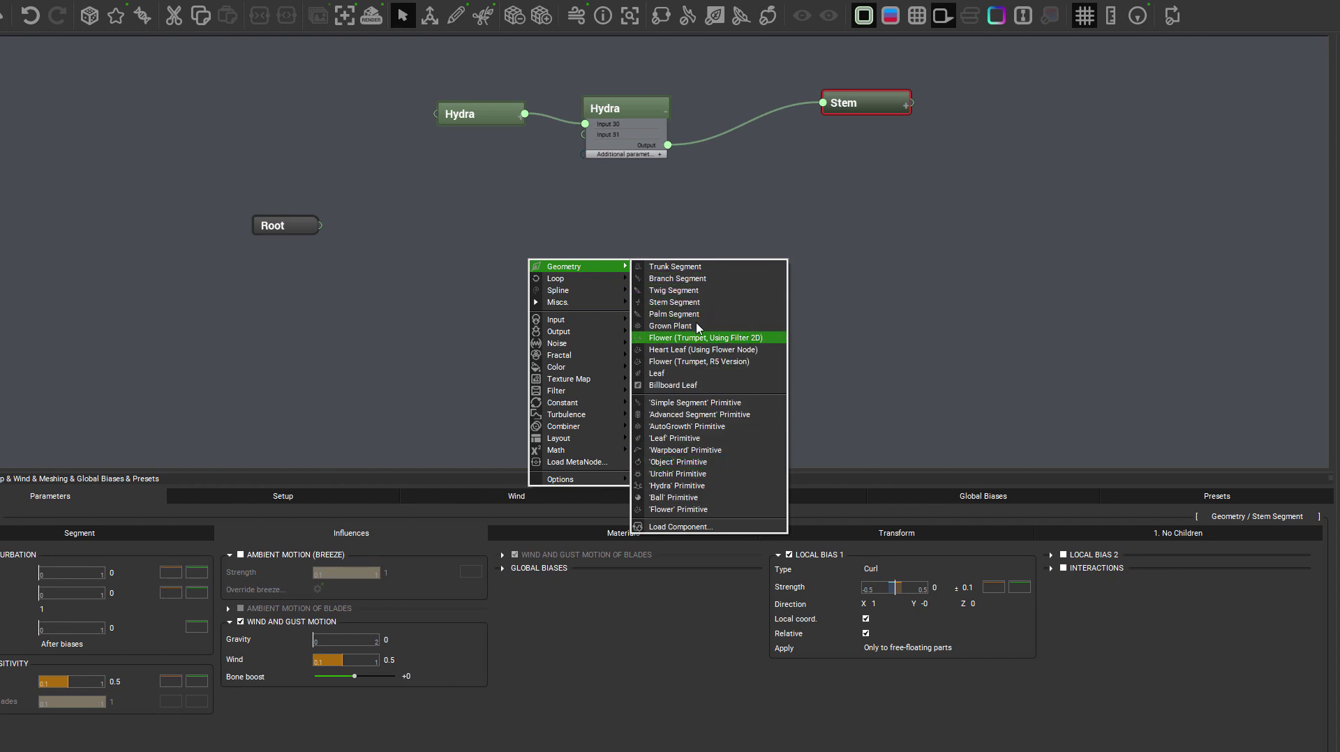
click(705, 306)
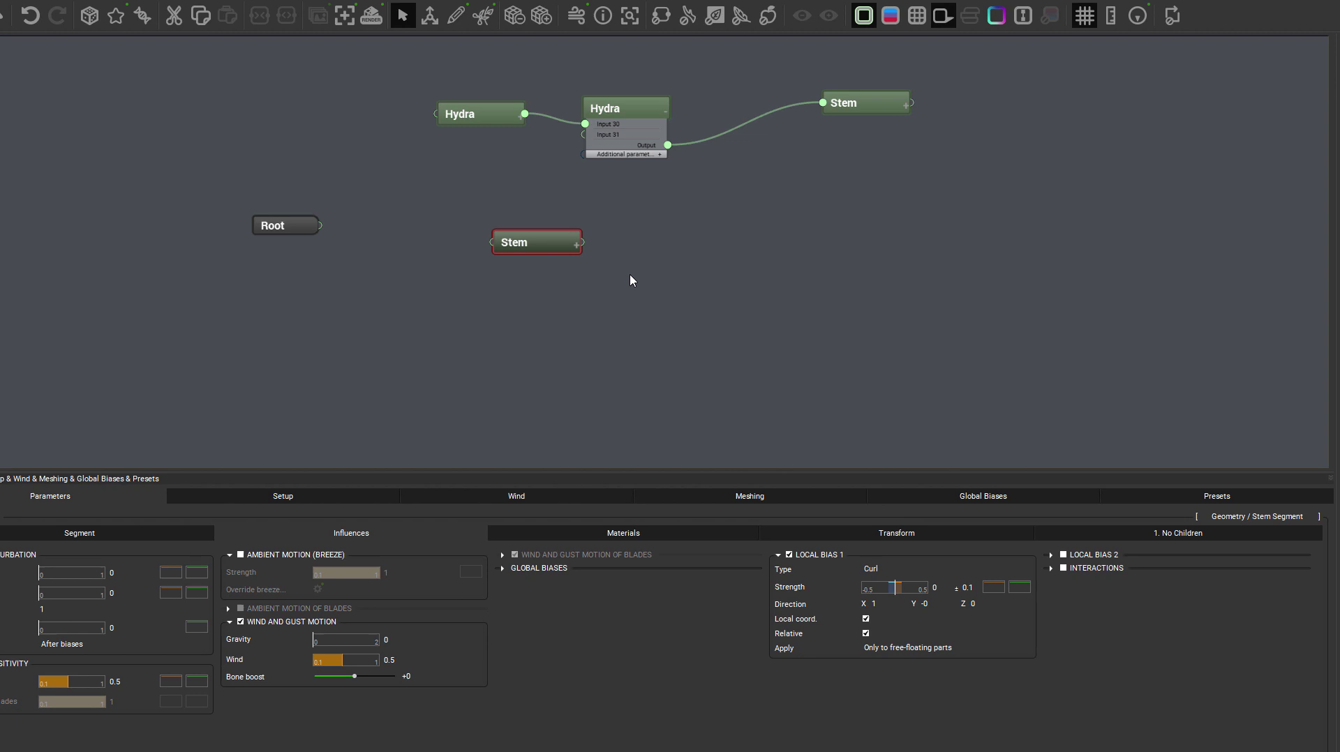
drag(547, 243, 717, 264)
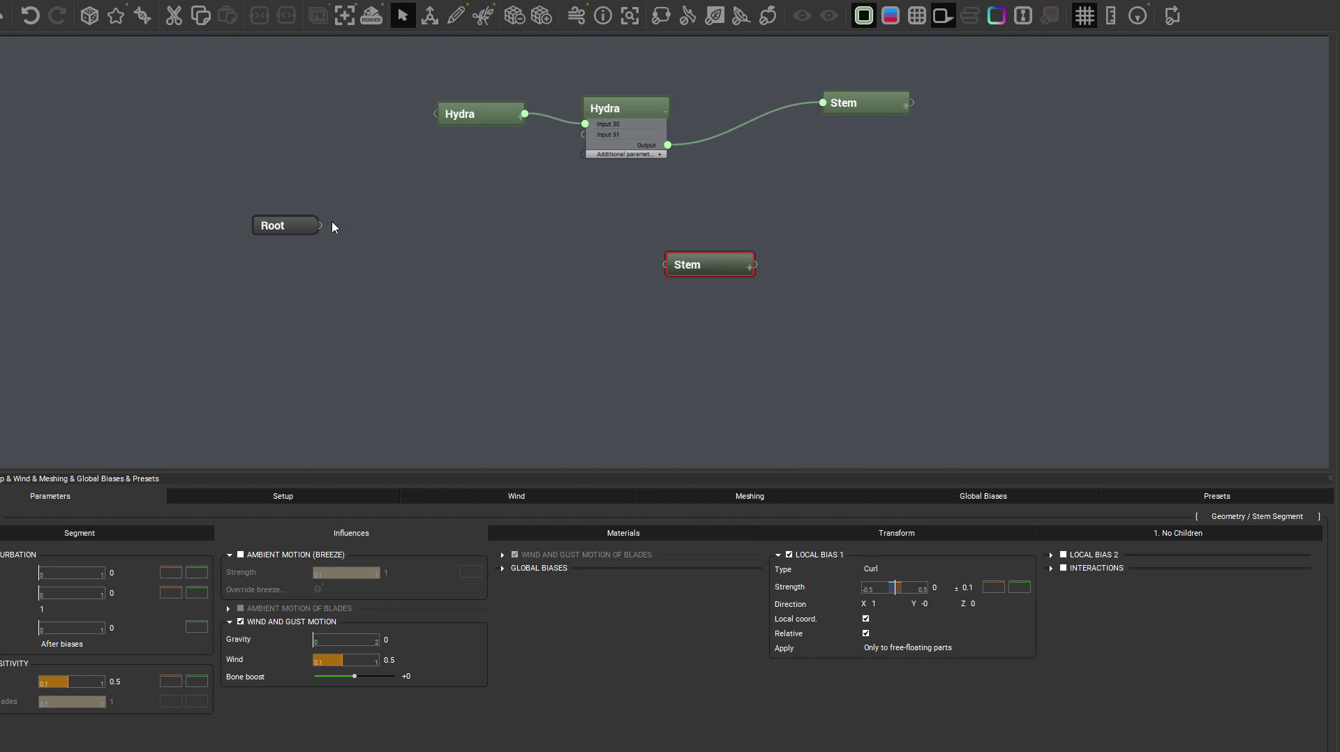
drag(319, 228, 713, 280)
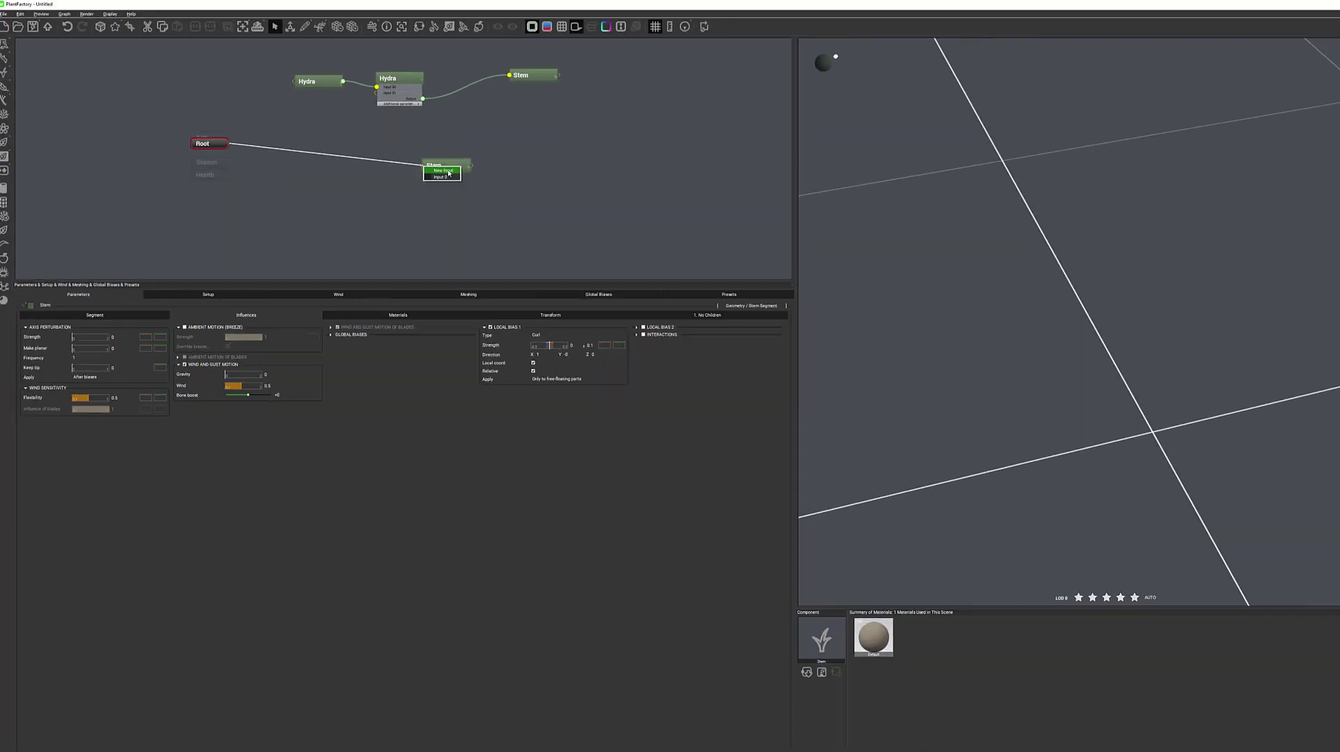
drag(448, 173, 444, 171)
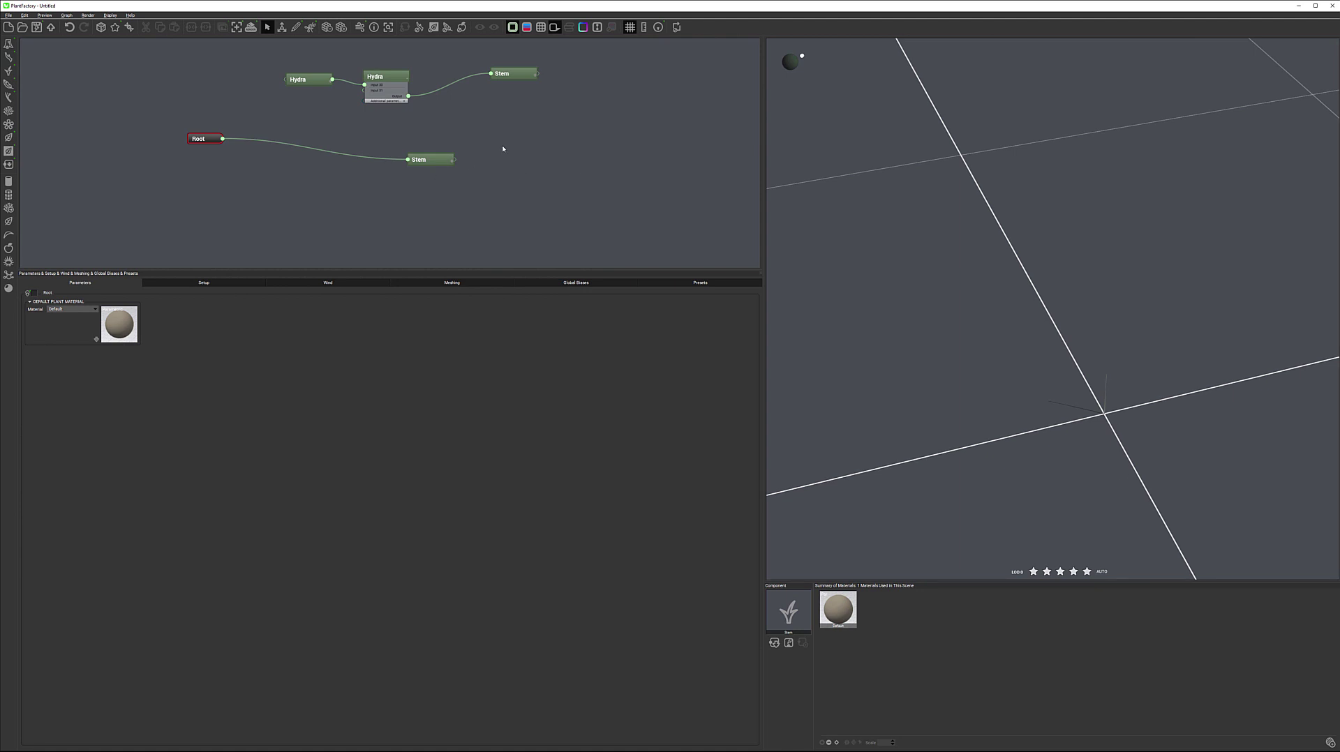
Duplicate the Stem connected to the Root and place the copy beyond and below the original.
click(439, 160)
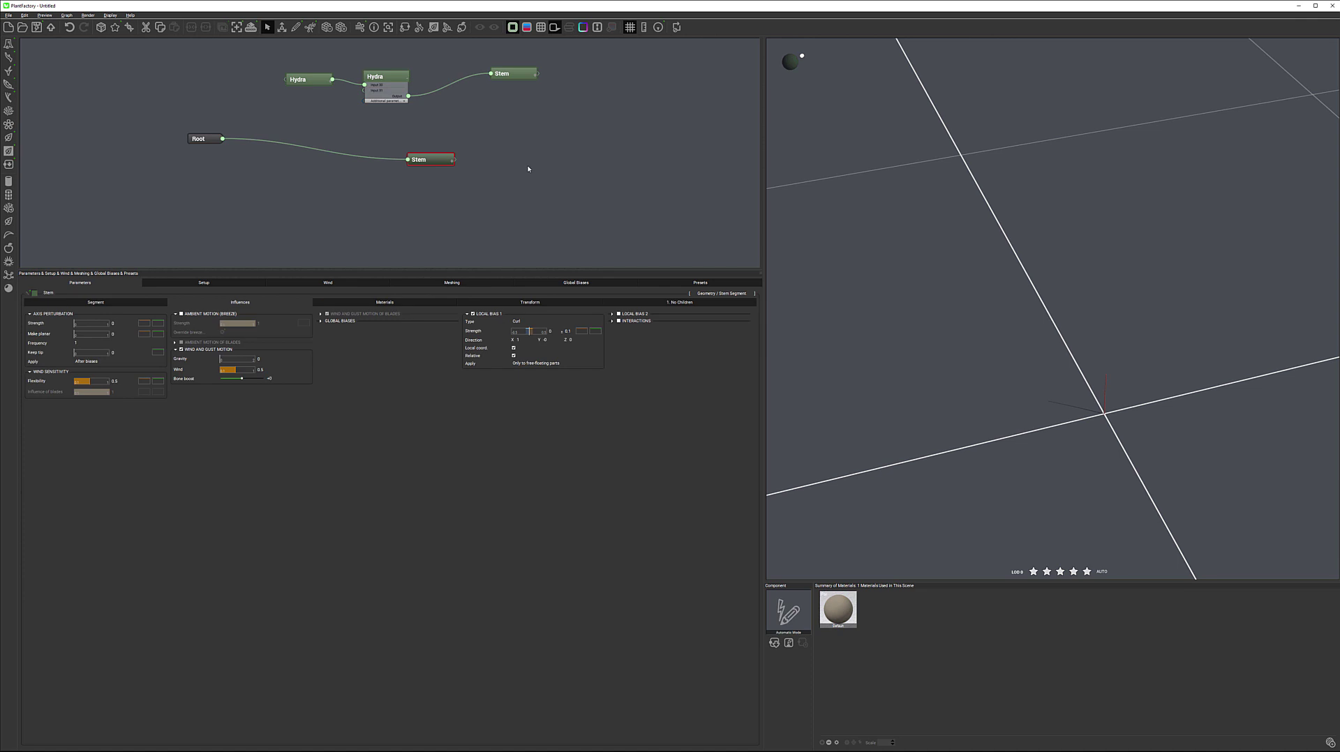
key(ctrl+c)
key(ctrl+v)
right_click(534, 156)
click(384, 168)
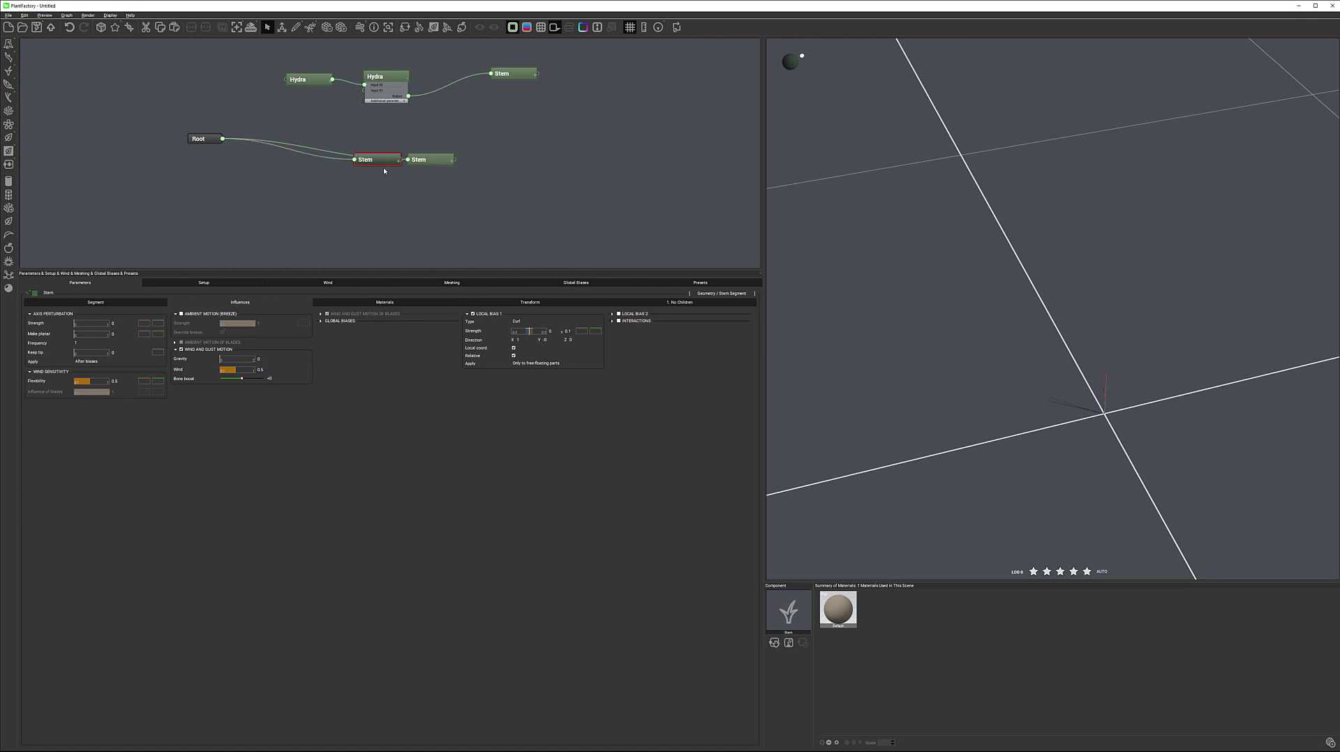
drag(343, 192, 523, 201)
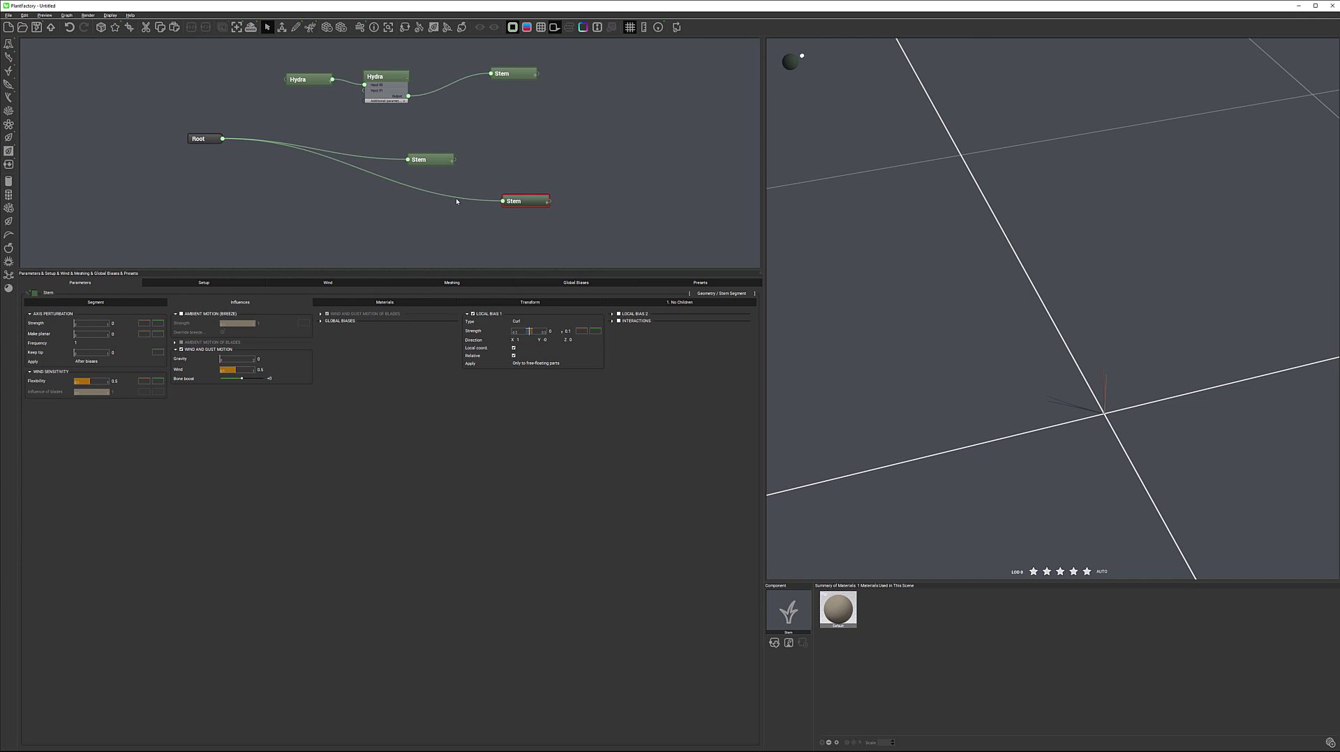
Remove the link between the Root and the copied Stem, and connect the original Stem's output to the copy.
click(451, 199)
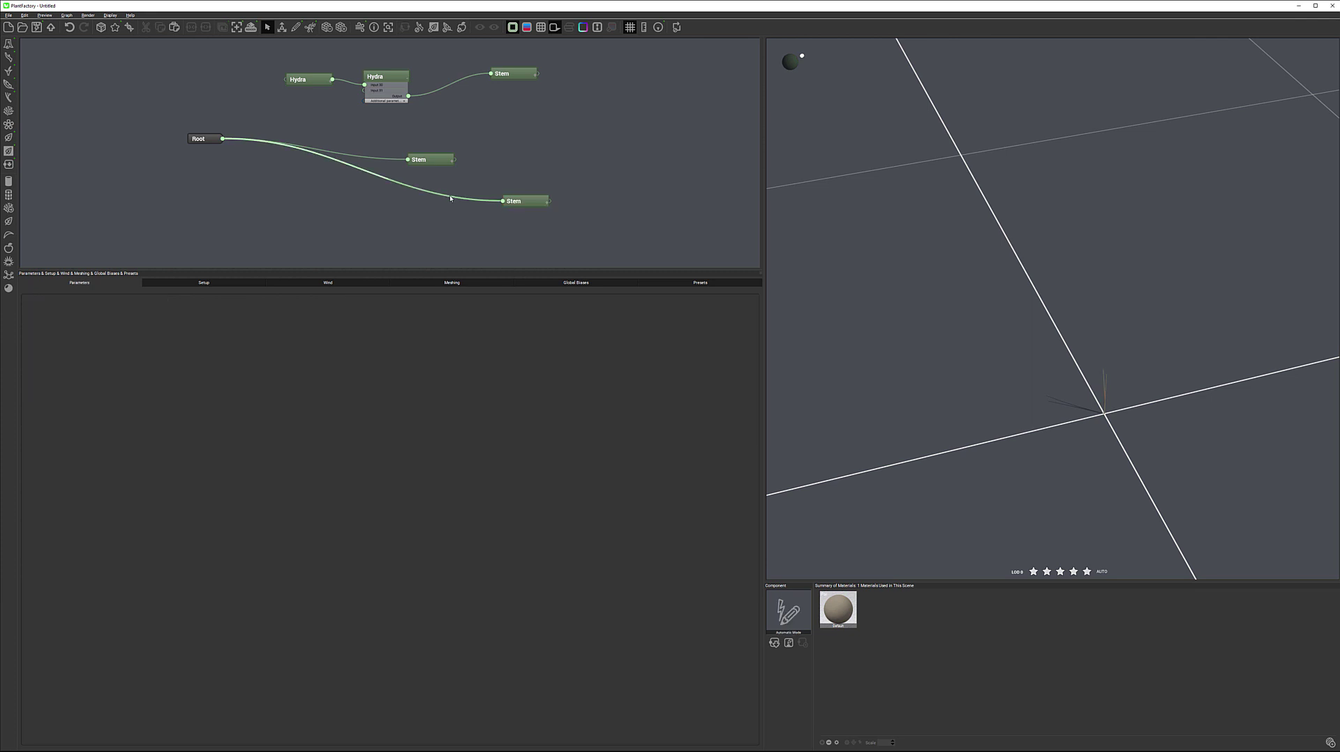
key(Delete)
drag(454, 160, 506, 206)
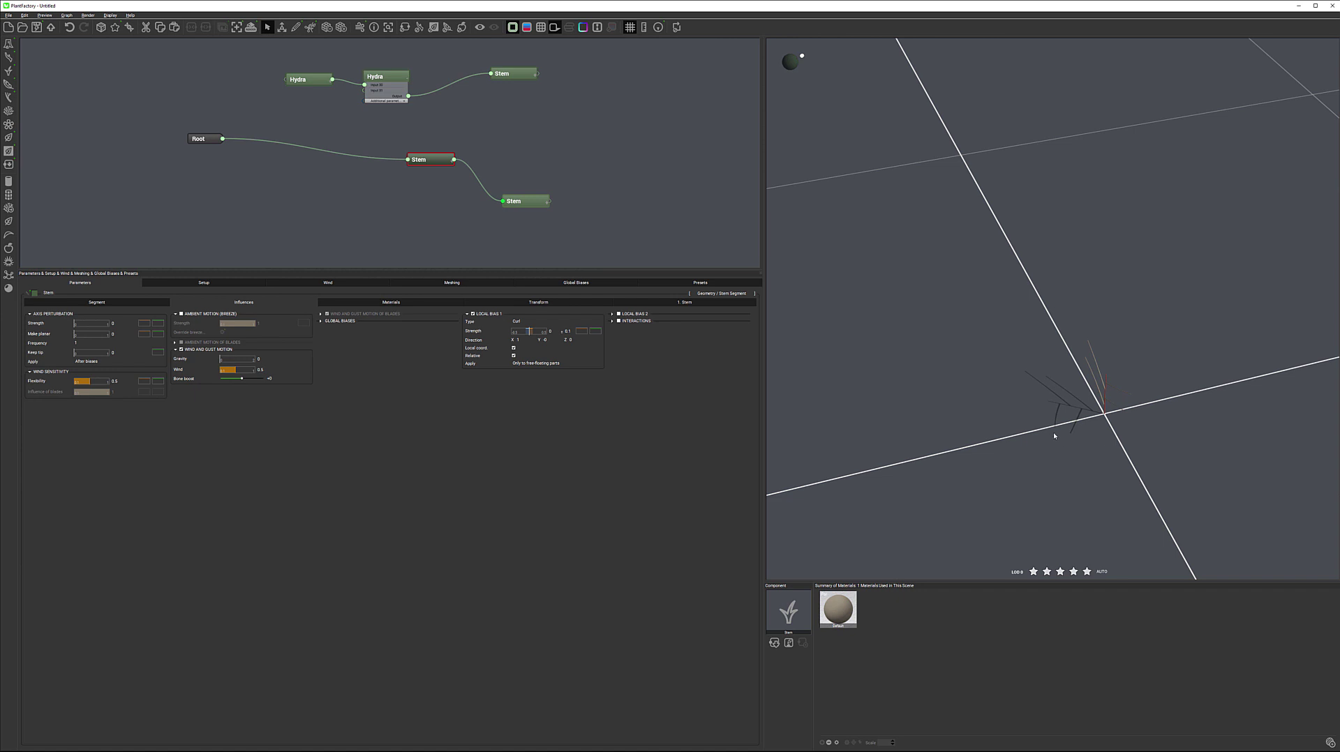
Delete the child Stem at the end of the Root–Stem–Stem chain, keeping the first Stem connected to the Root.
drag(1053, 436, 1098, 422)
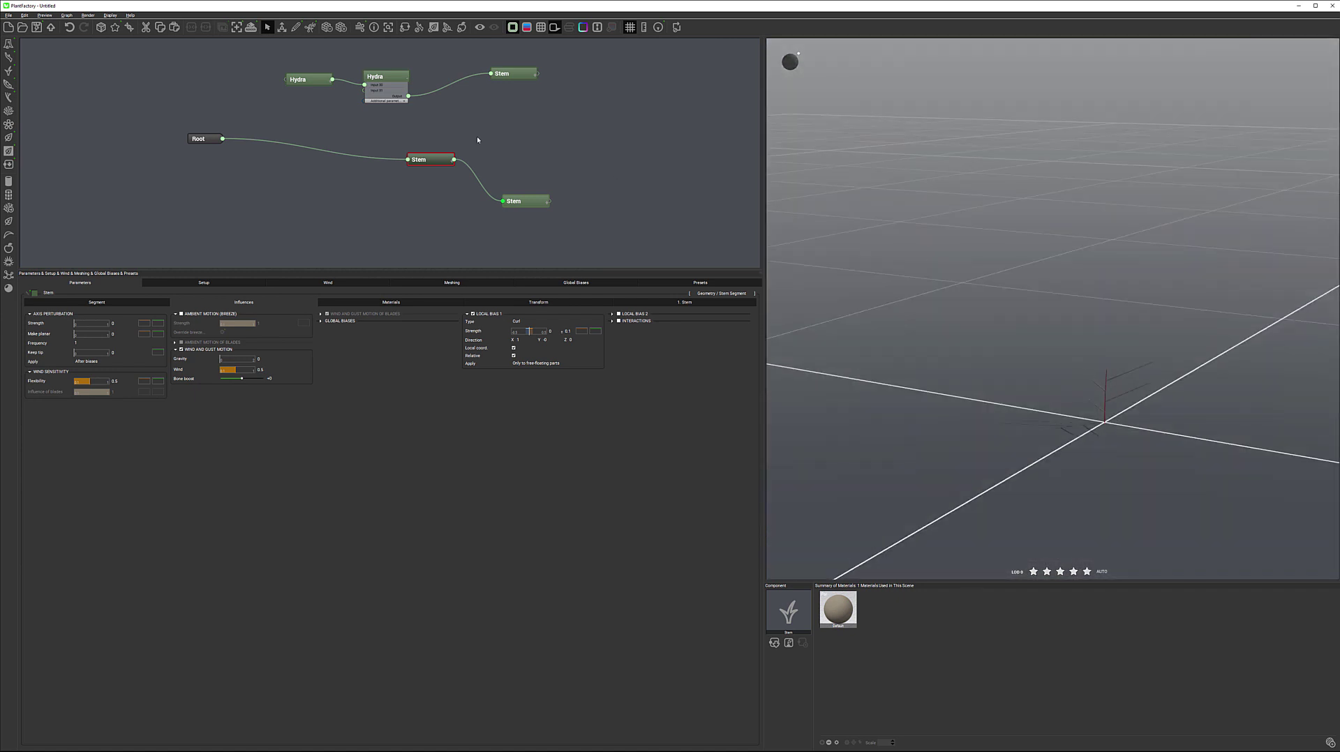
drag(524, 207, 541, 166)
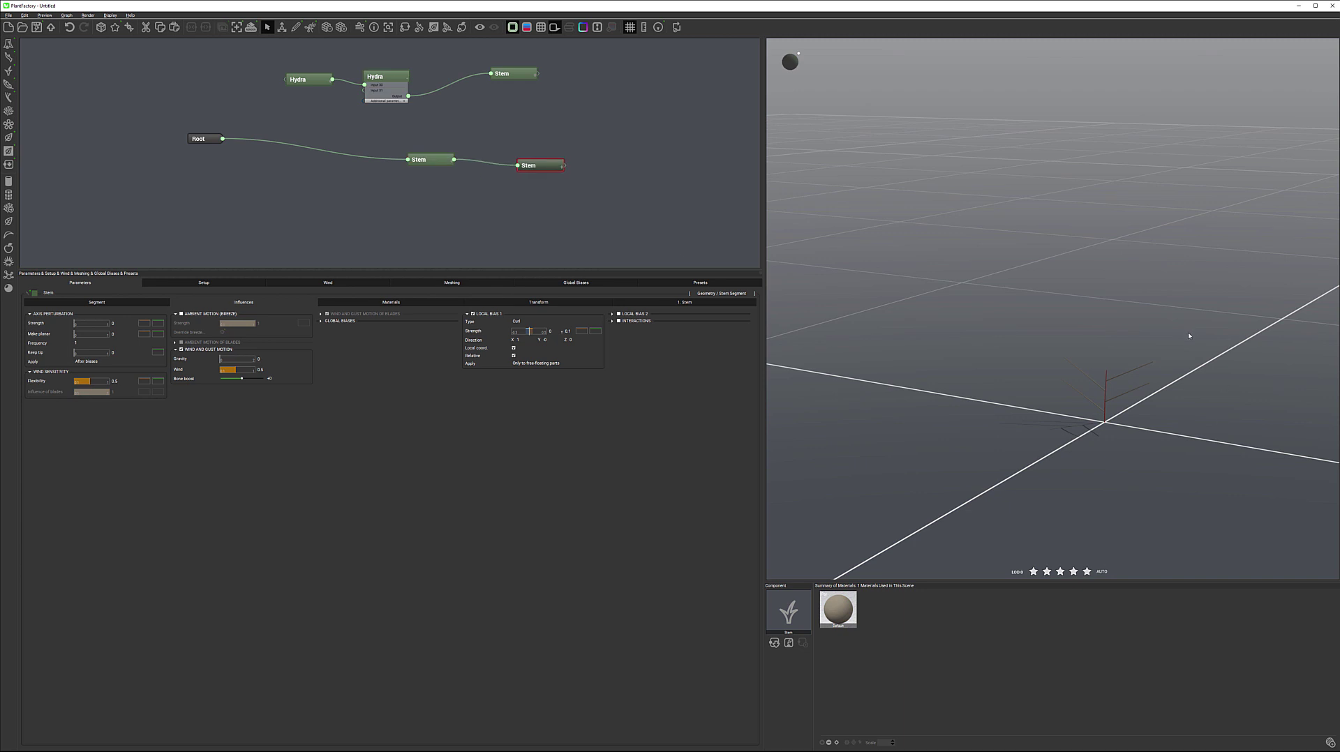
double_click(538, 165)
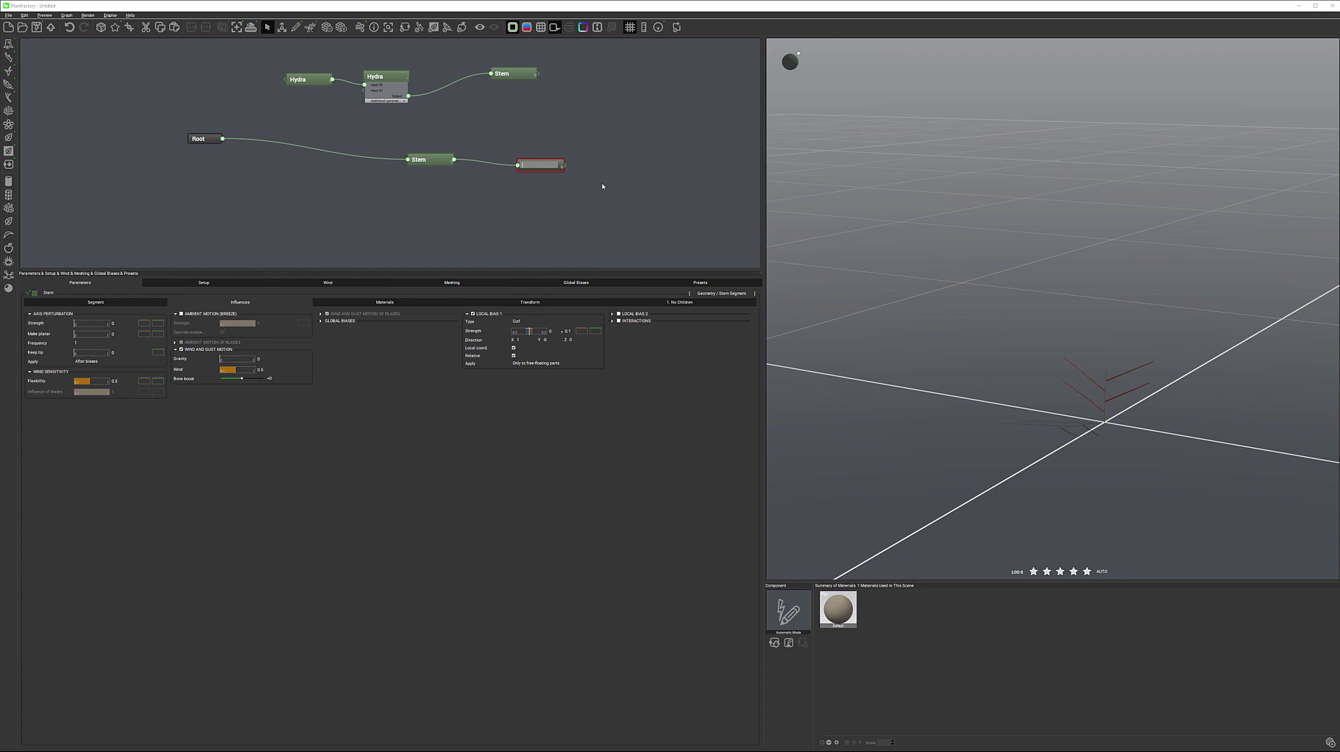
key(Return)
double_click(543, 169)
click(571, 194)
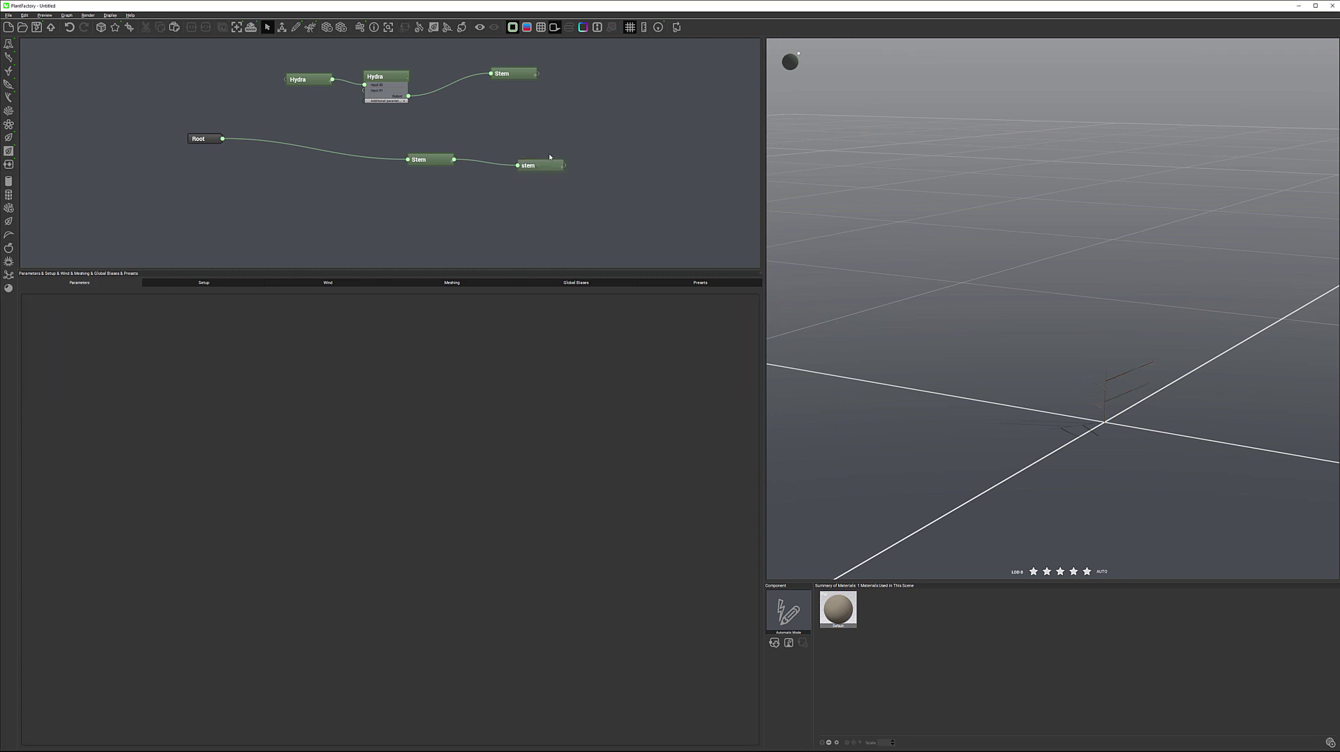
click(545, 166)
key(Delete)
Add a Repeat loop node between and below the Root and Stem, and connect the Root's output to it.
right_click(475, 186)
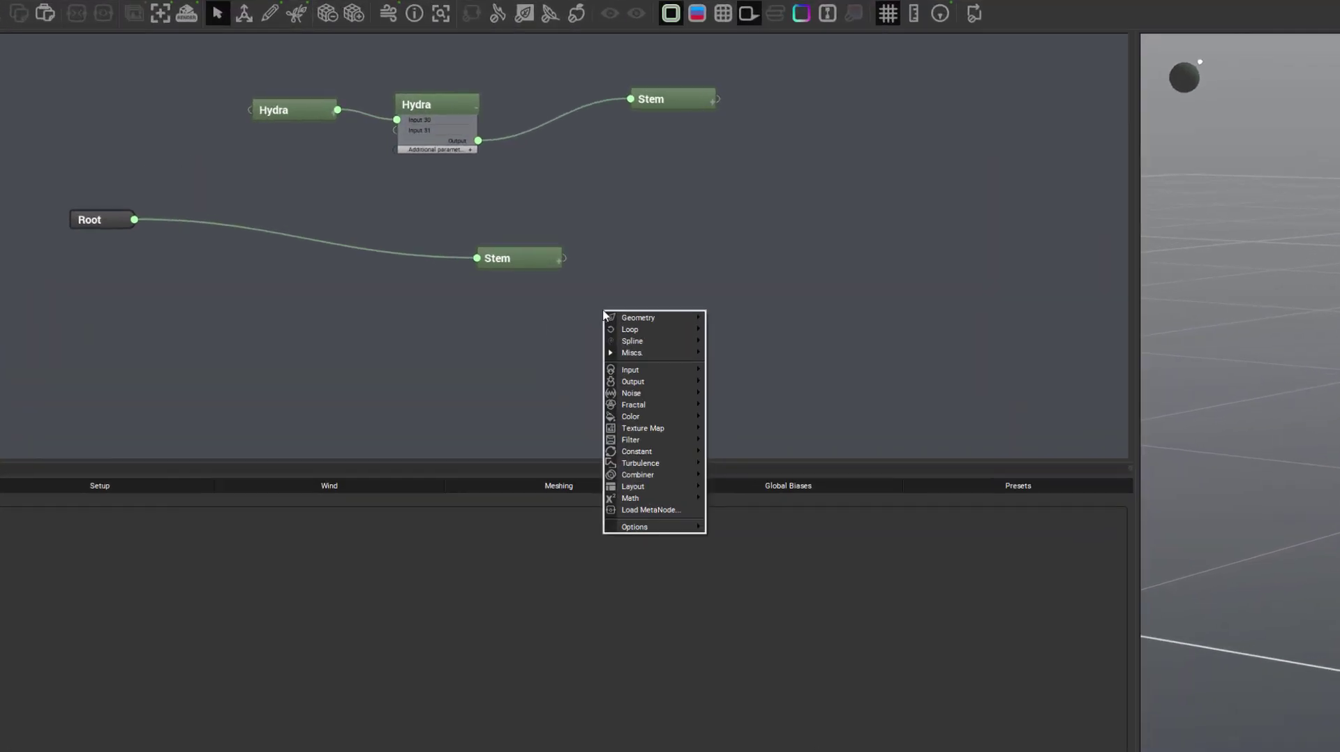
mouse_move(673, 332)
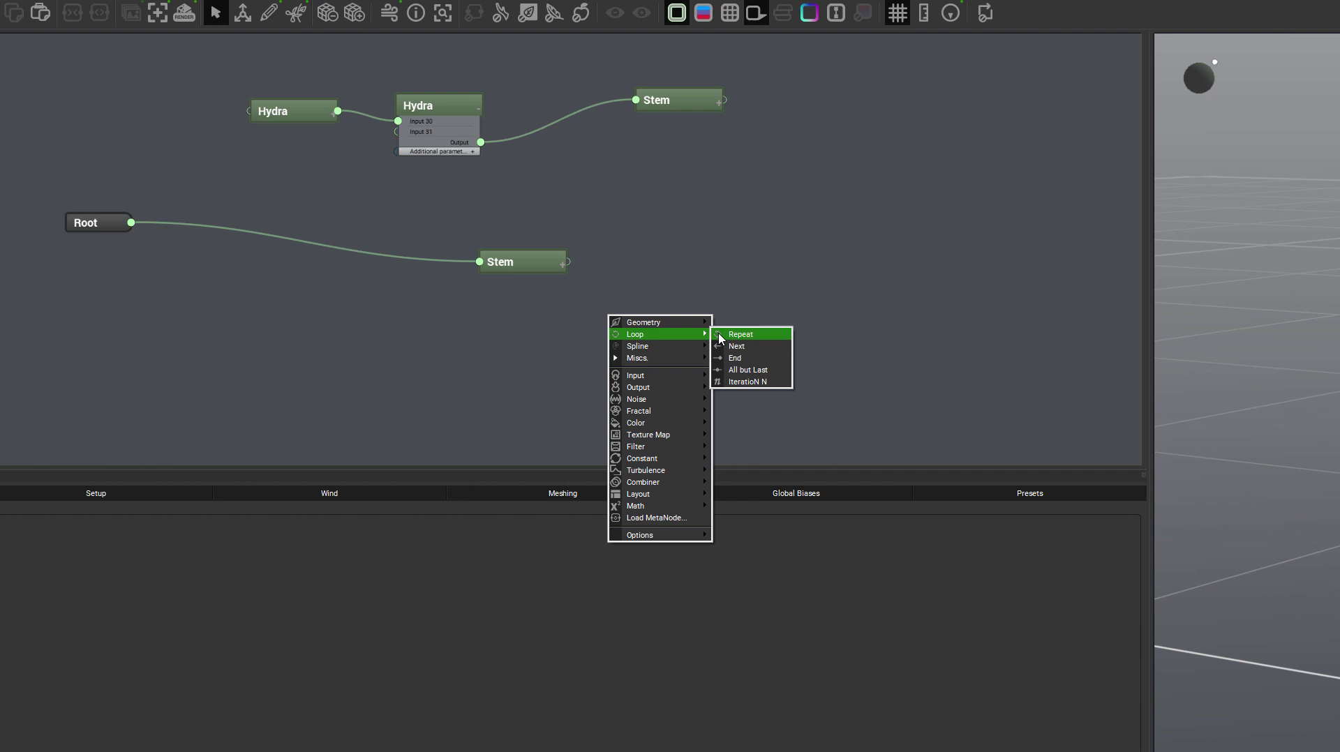
click(740, 334)
drag(626, 307, 337, 308)
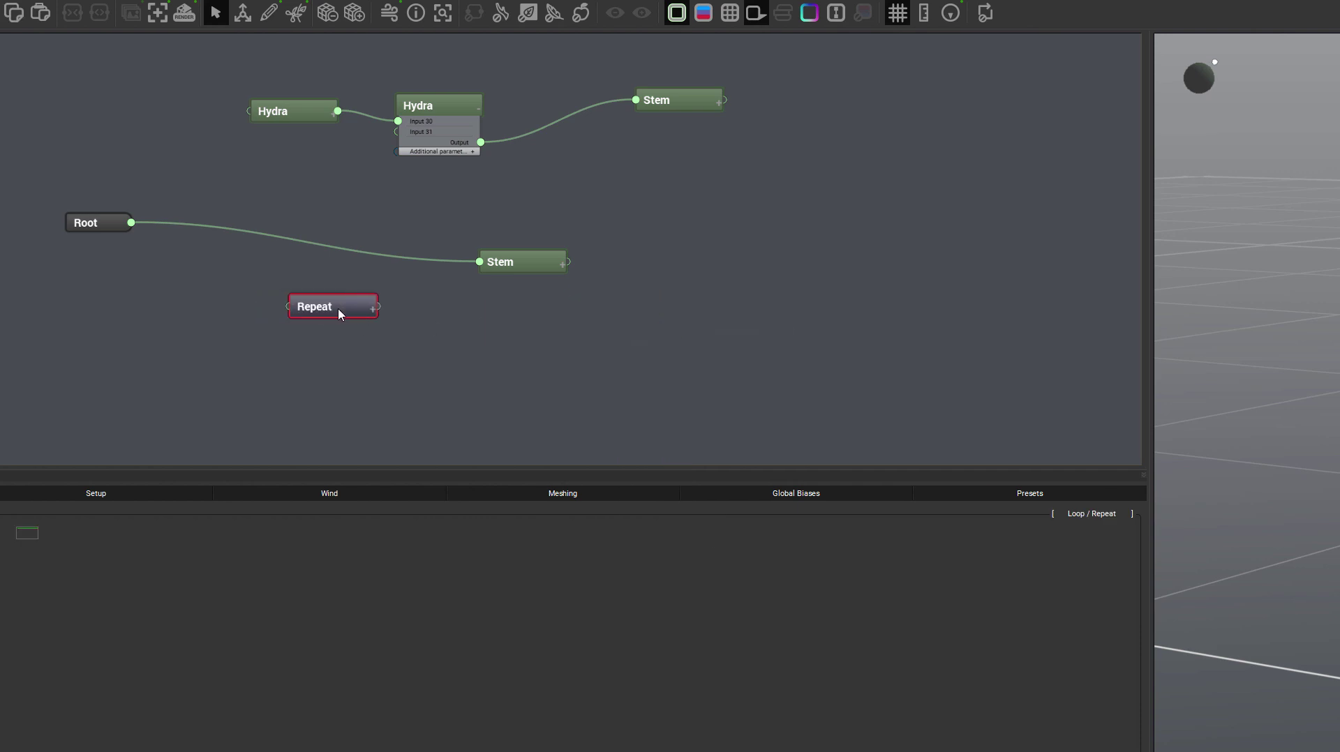
mouse_move(131, 223)
mouse_down()
mouse_move(179, 275)
mouse_move(283, 317)
mouse_move(291, 308)
mouse_up()
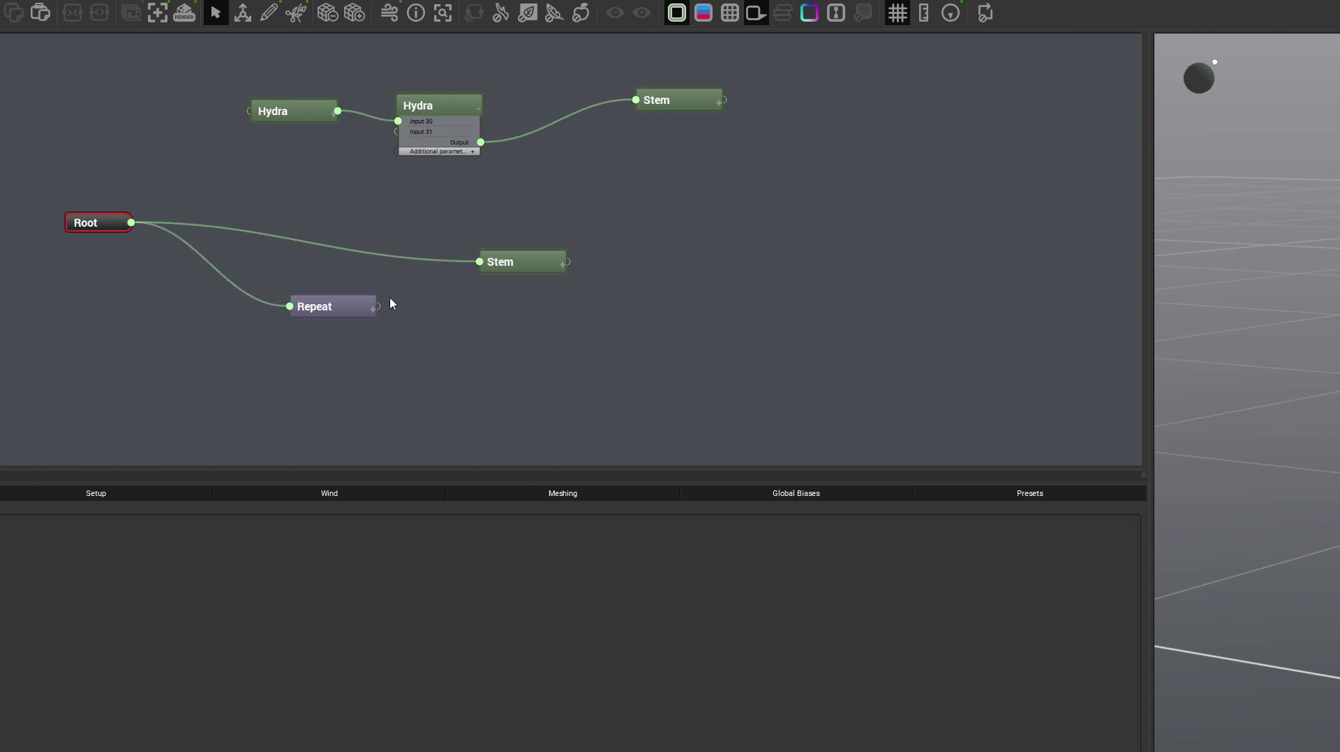
Remove the direct link between the Root and the Stem, and connect the Repeat node's output to the Stem.
click(408, 259)
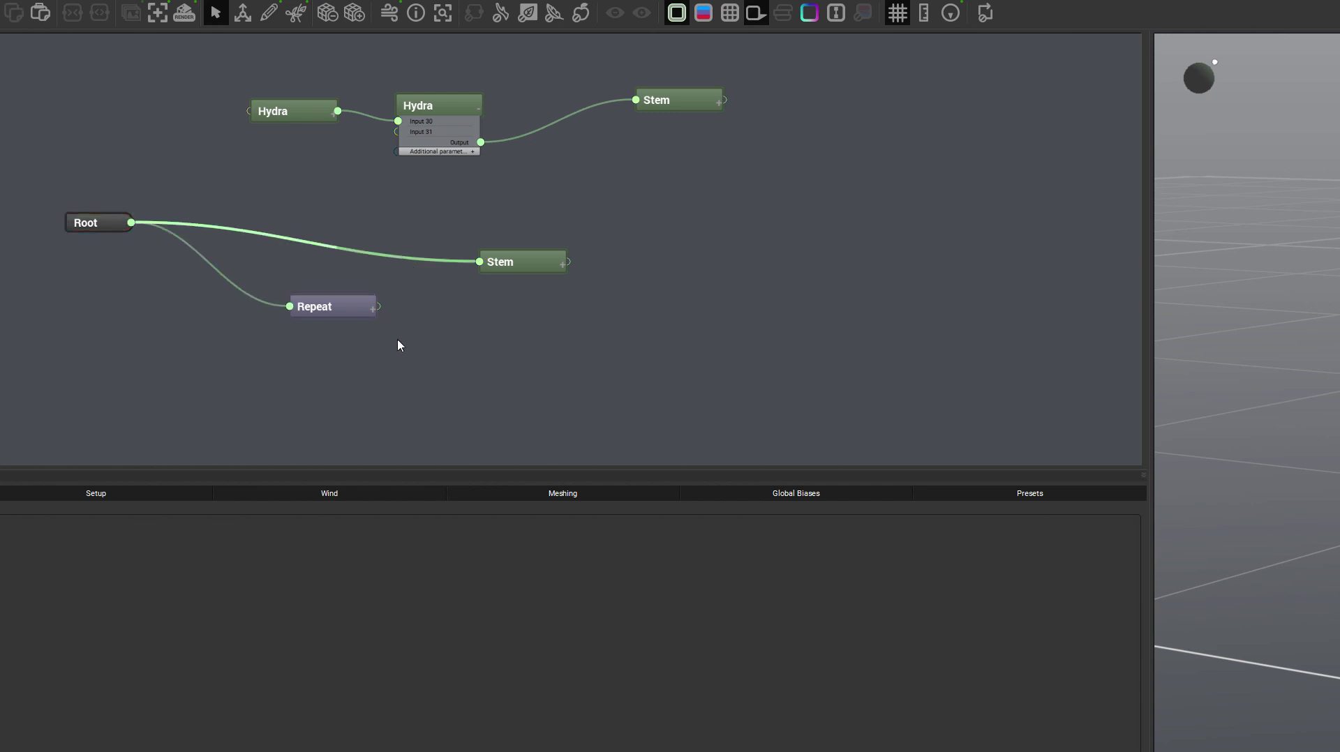
key(Delete)
drag(378, 308, 479, 262)
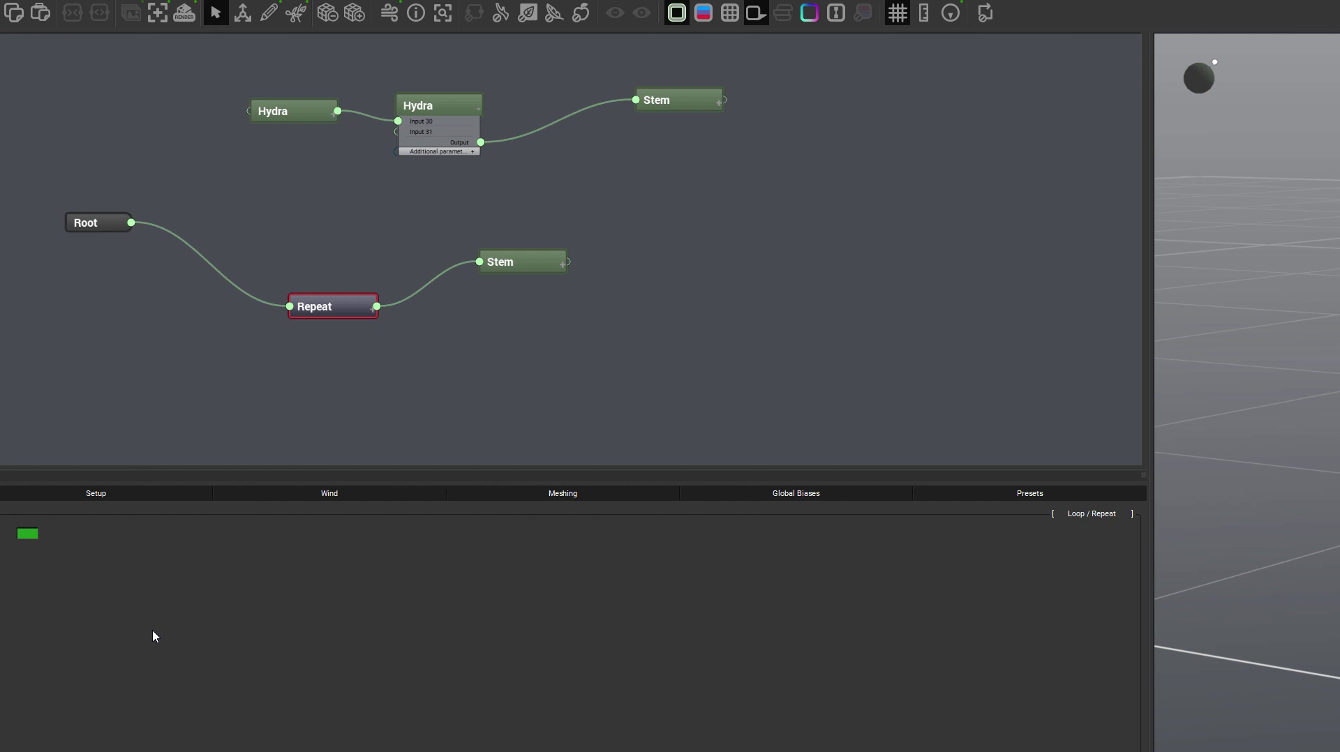
click(699, 386)
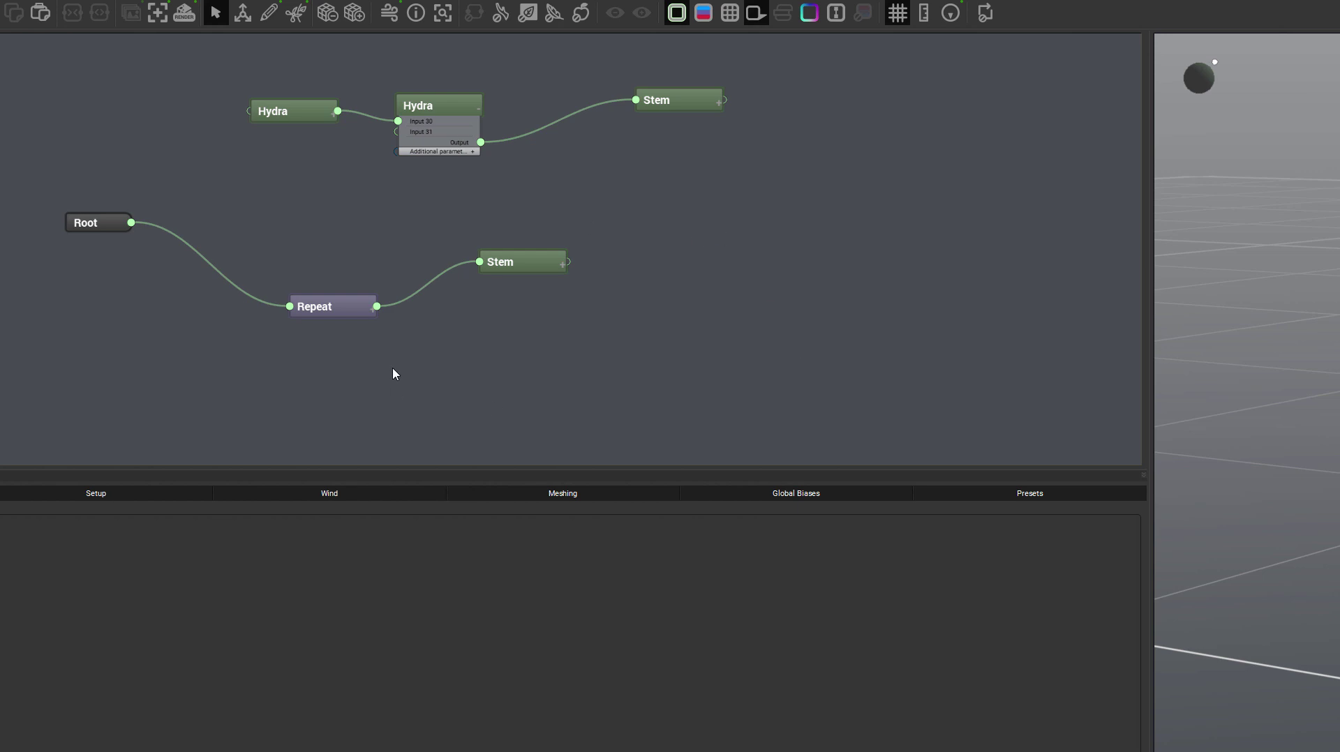
Add a Next loop node beyond the Stem, connect the Stem's output to it, and open the Repeat node's parameters.
right_click(655, 232)
mouse_move(709, 251)
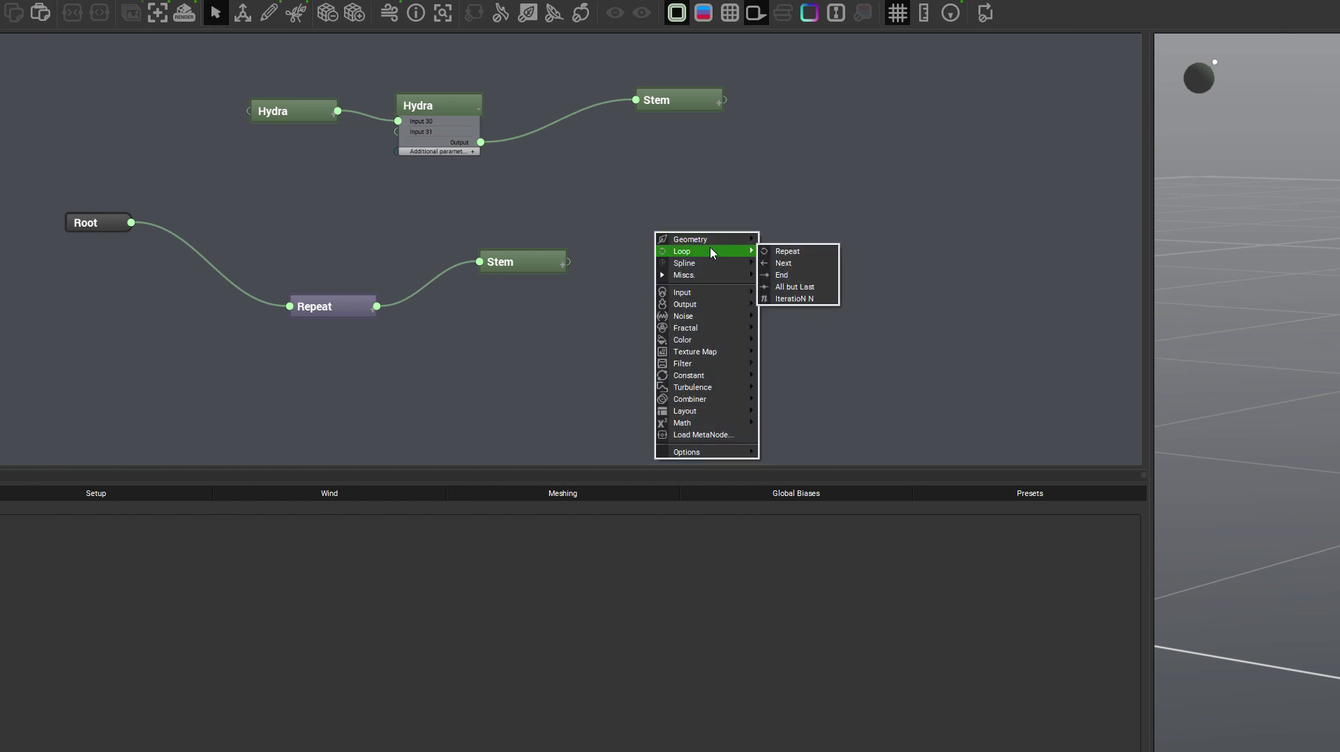
click(790, 268)
drag(673, 227, 721, 288)
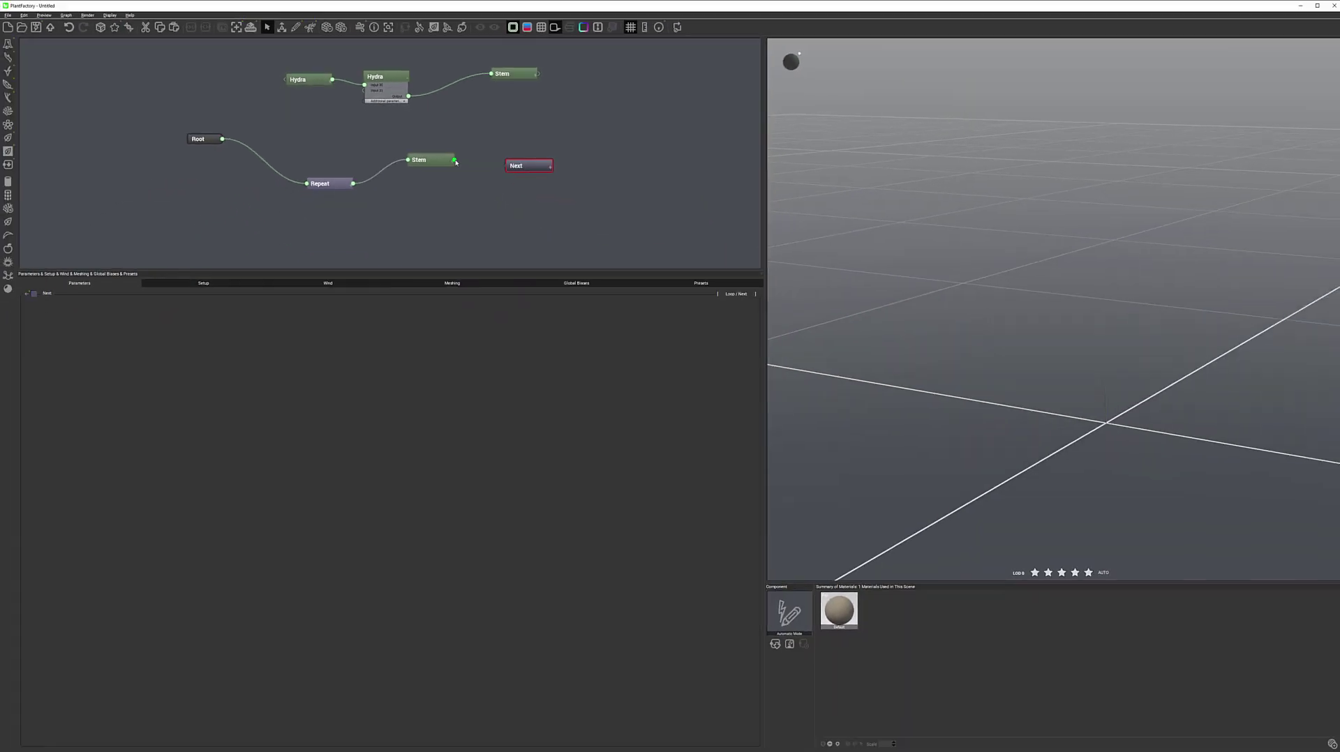
drag(455, 160, 506, 169)
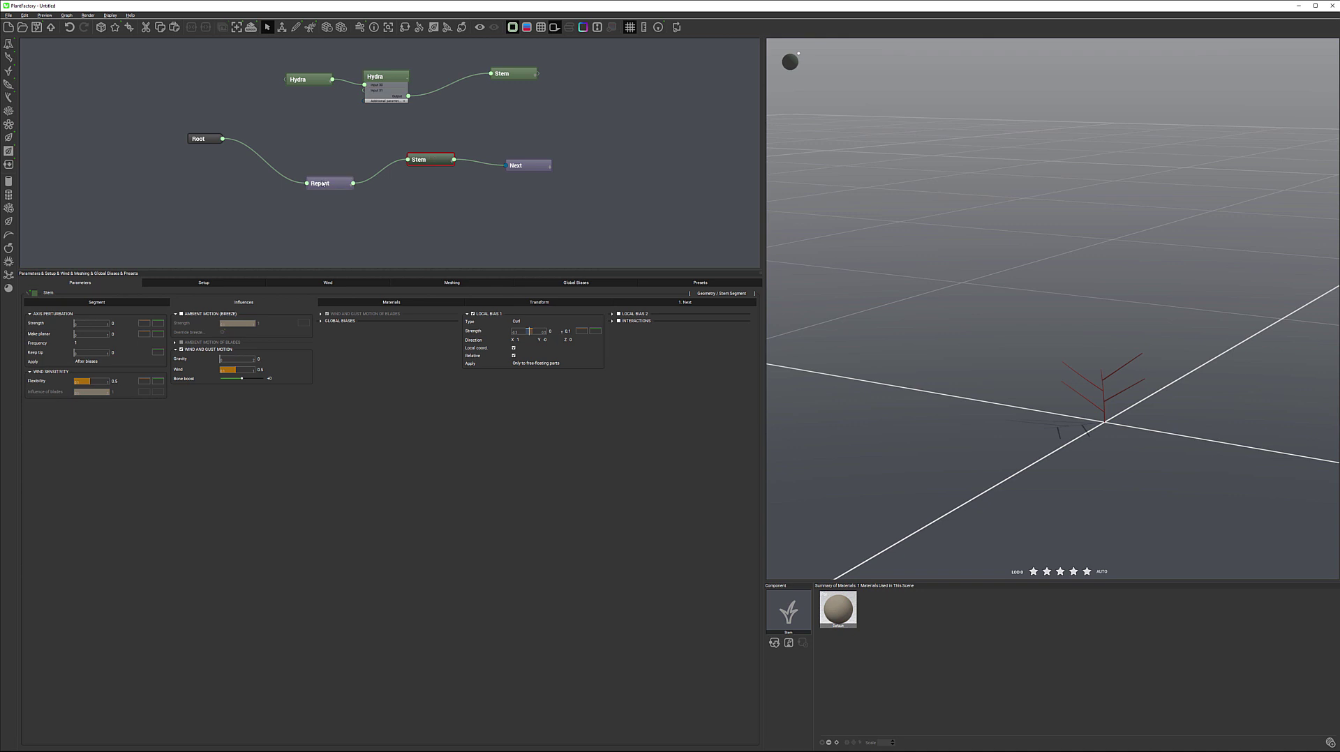
mouse_move(540, 172)
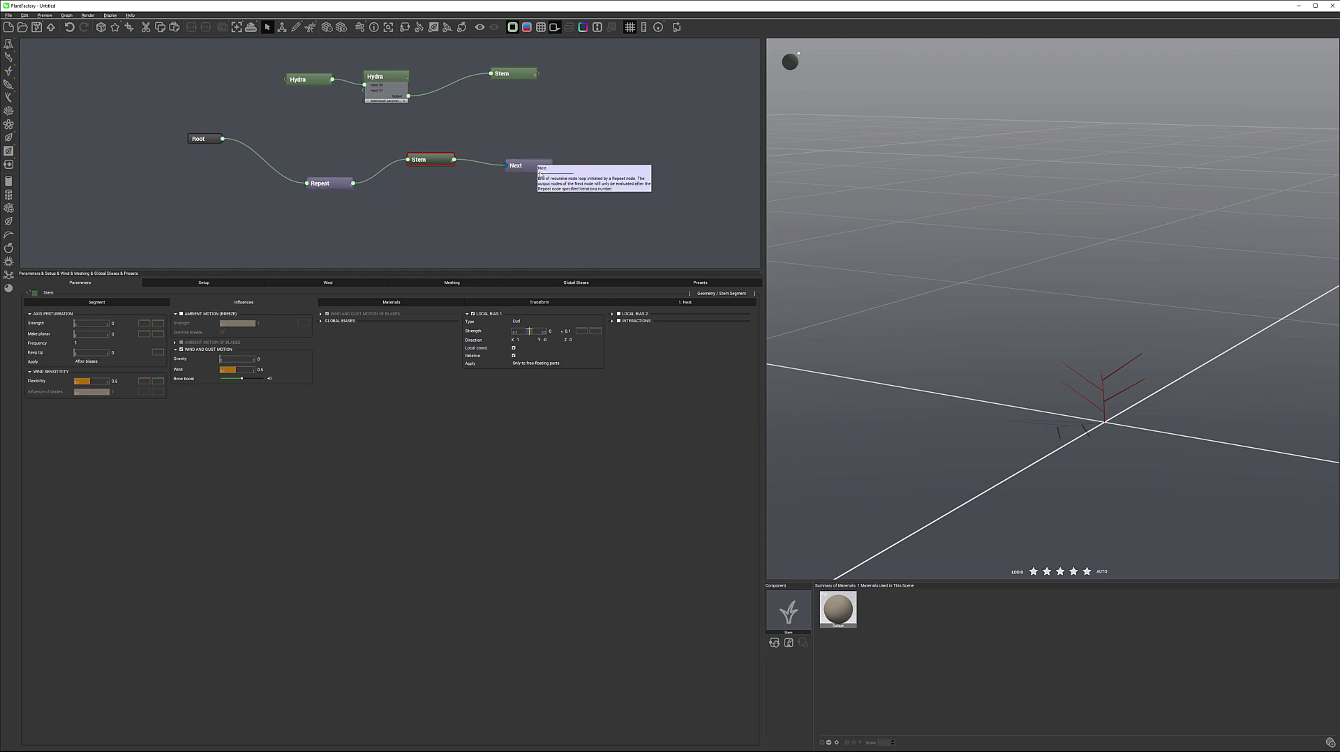
click(319, 183)
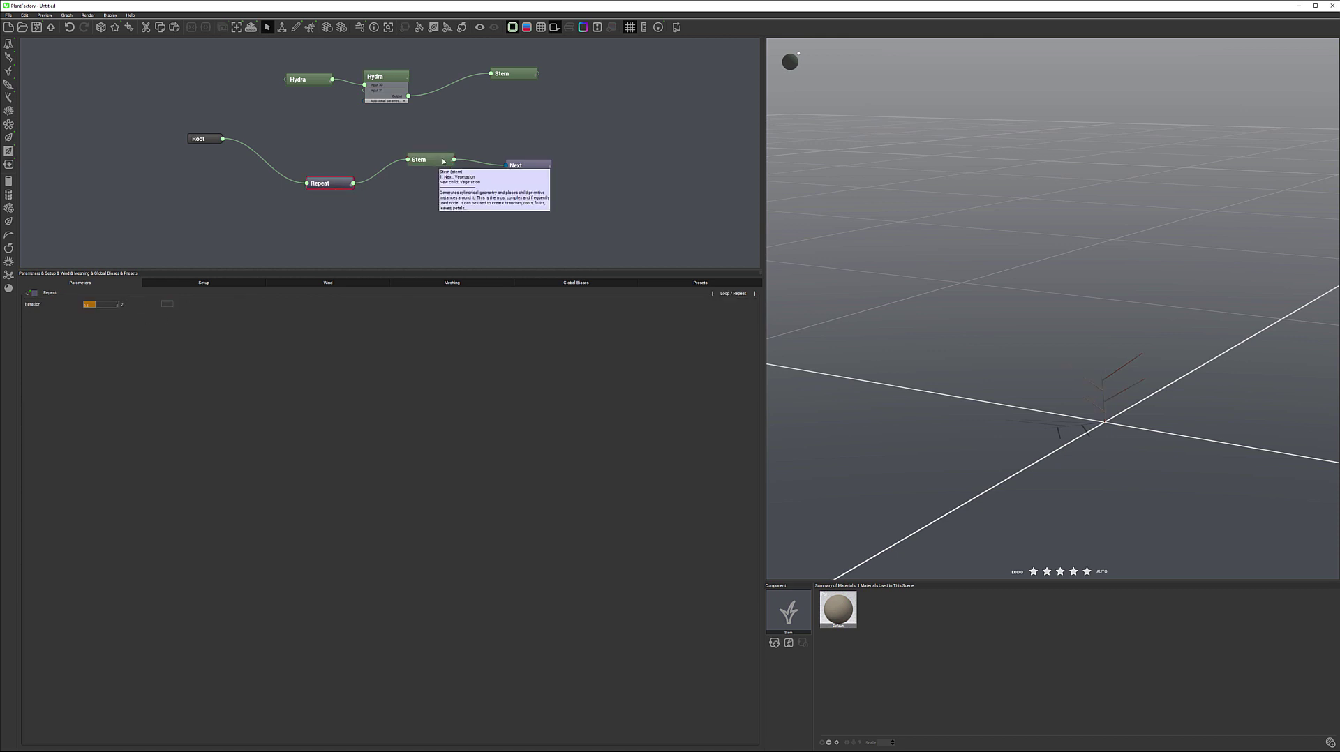
mouse_move(541, 168)
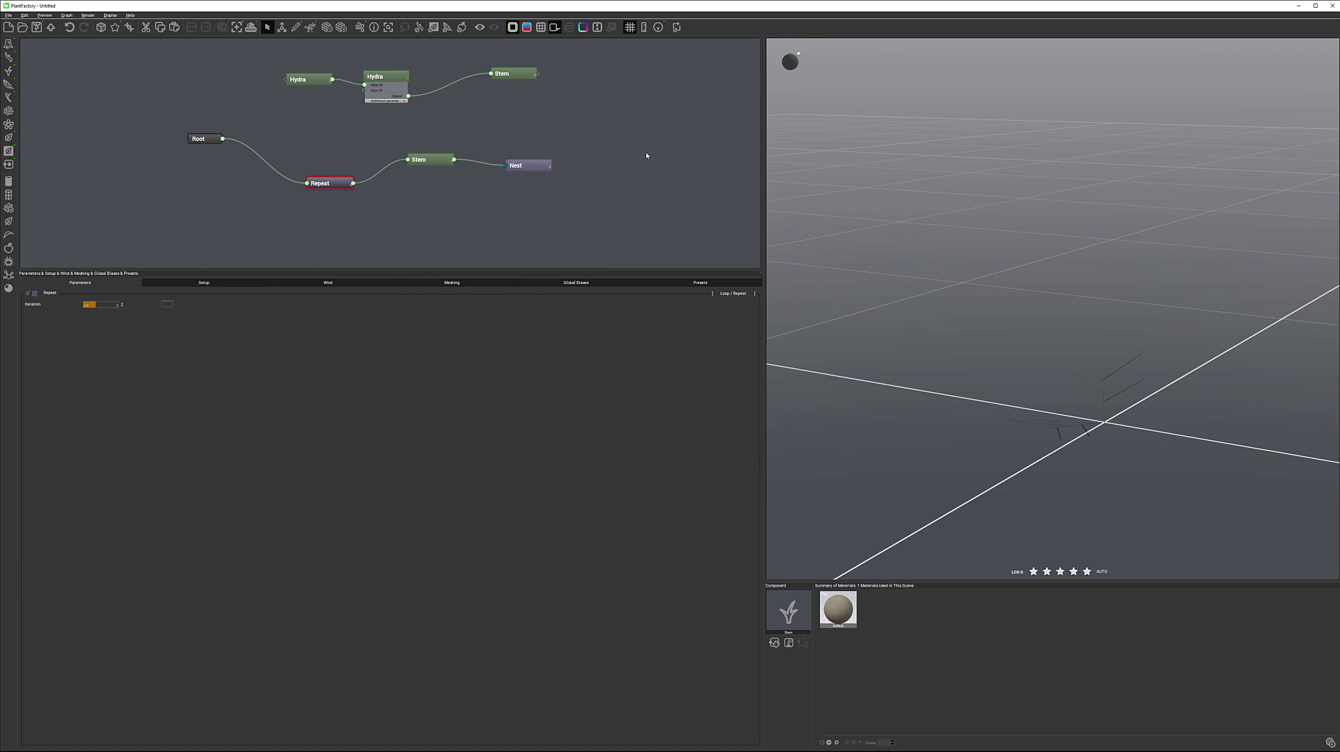
Raise the Next node to make room, and place an End loop node below it before deleting that End node again.
drag(536, 167, 541, 148)
right_click(532, 184)
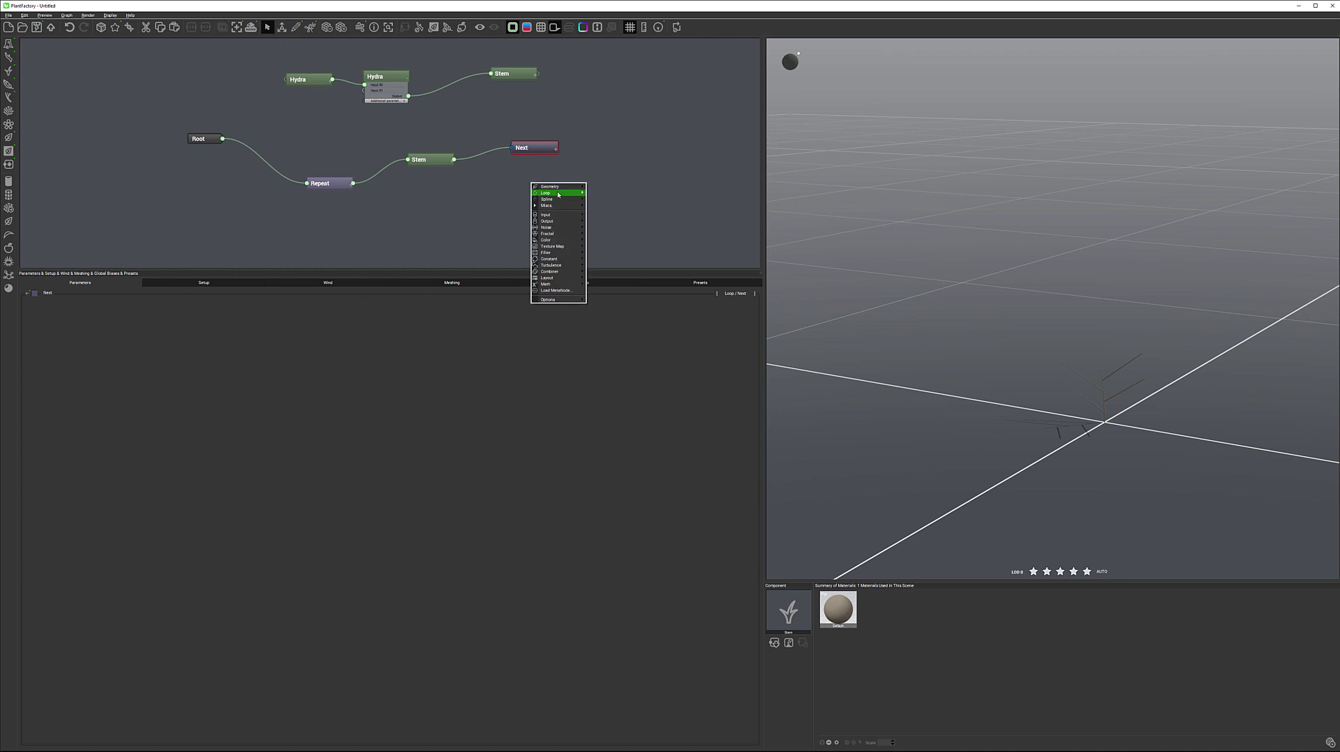
mouse_move(558, 195)
click(602, 205)
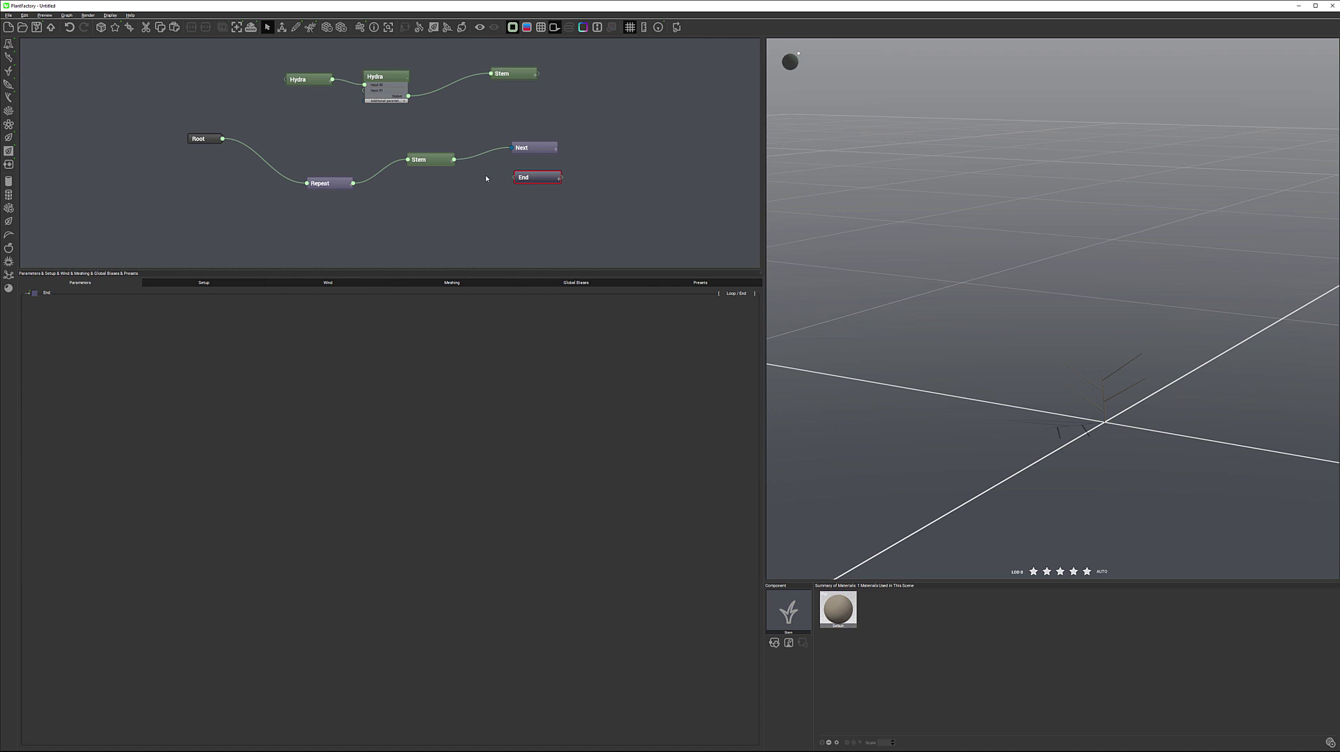
mouse_move(543, 179)
double_click(541, 180)
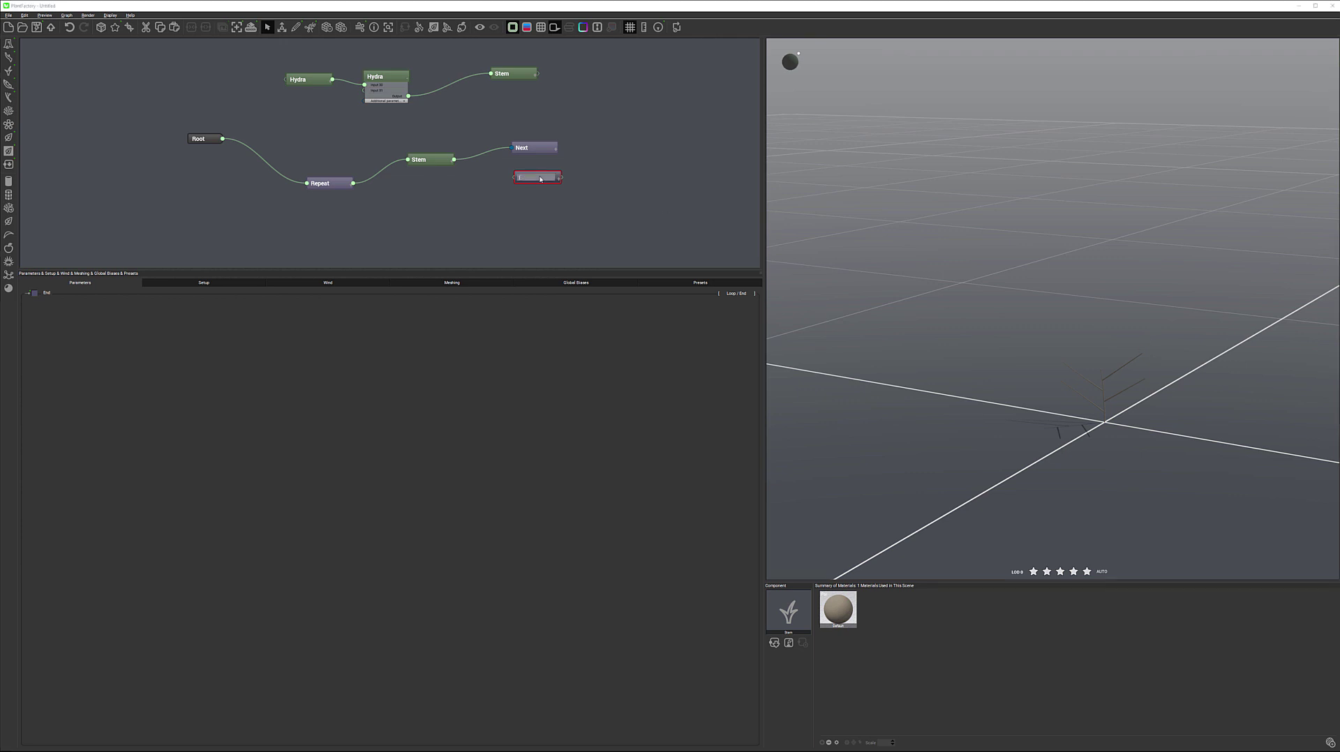
click(573, 210)
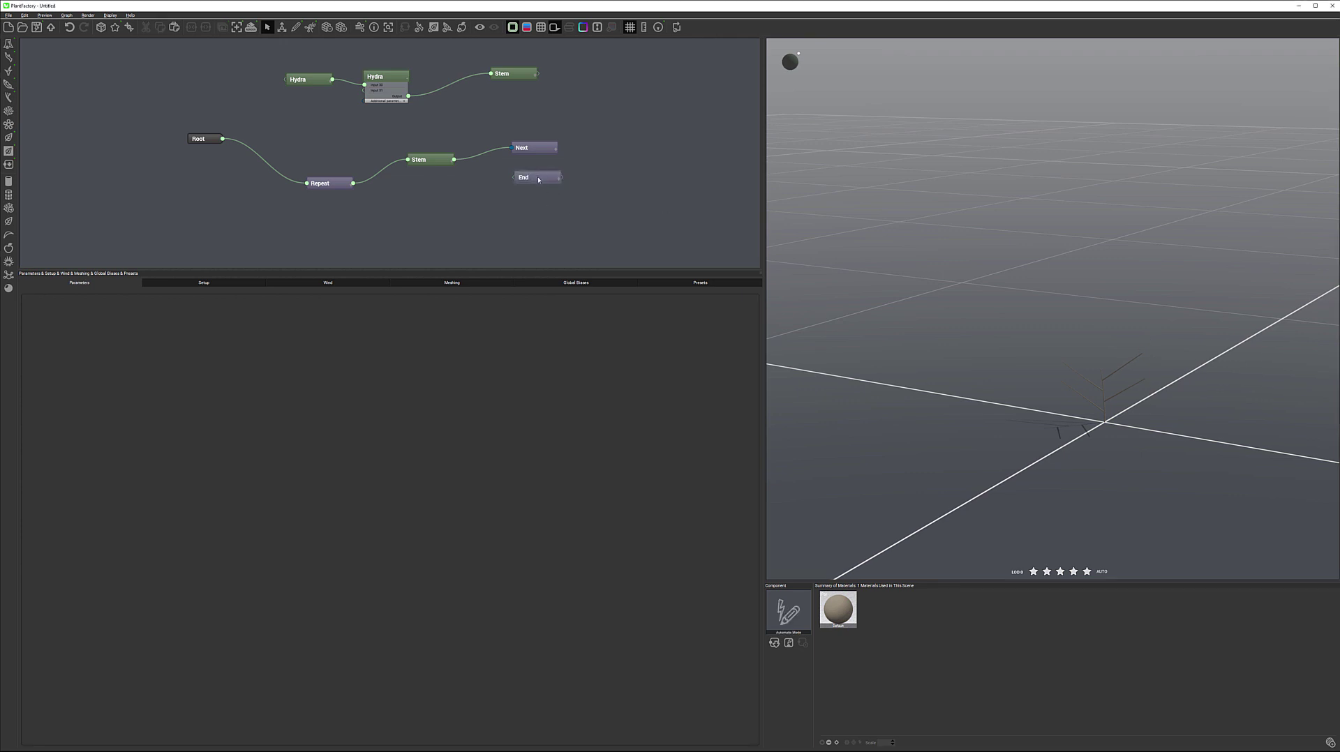
click(539, 180)
key(Delete)
Spread the Repeat and Next nodes apart, and delete the Stem between them along with the remaining Repeat–Next link.
drag(337, 185, 304, 151)
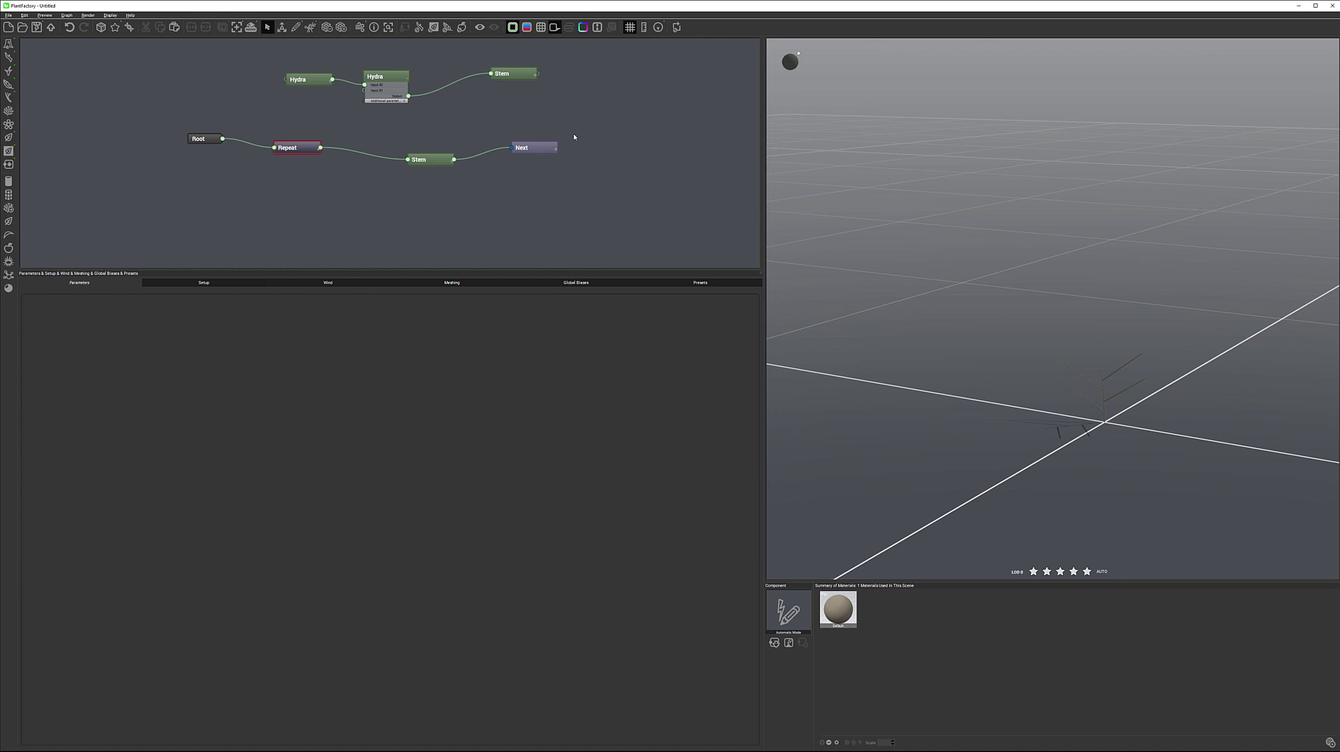
drag(551, 148, 566, 133)
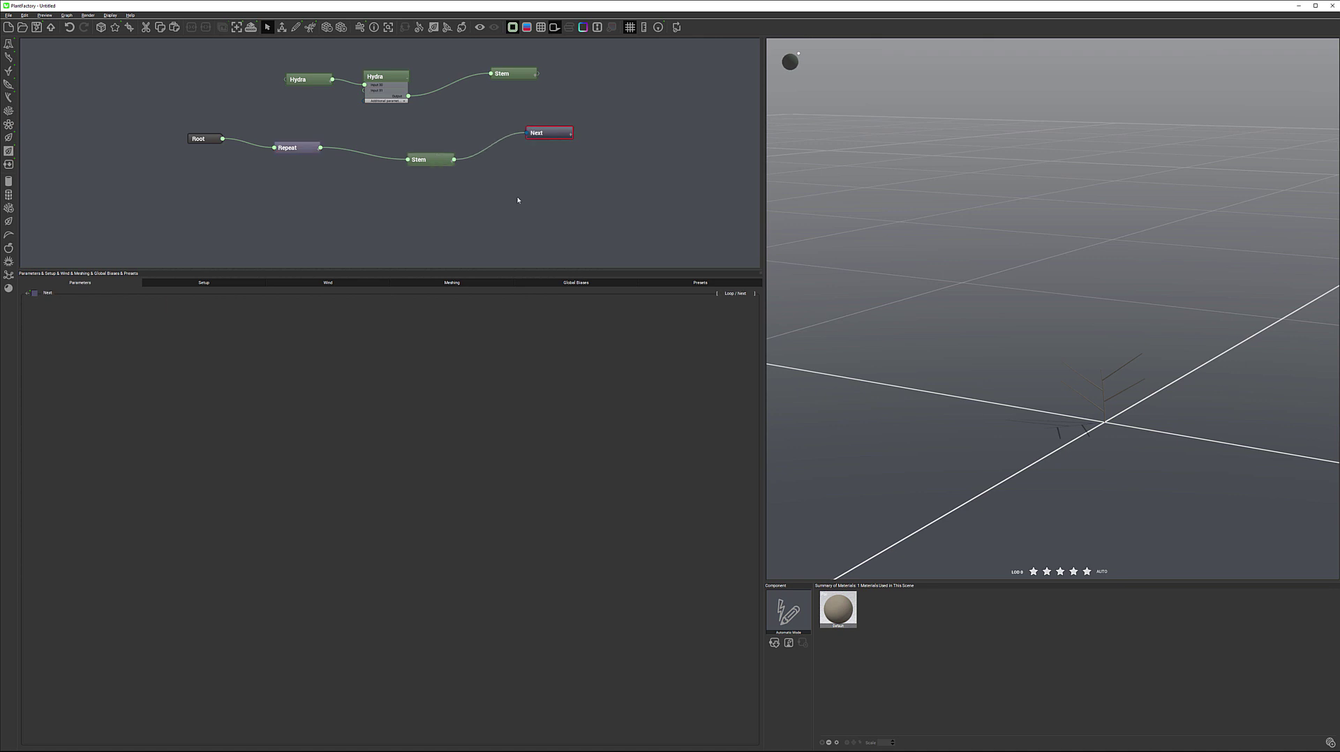
click(447, 159)
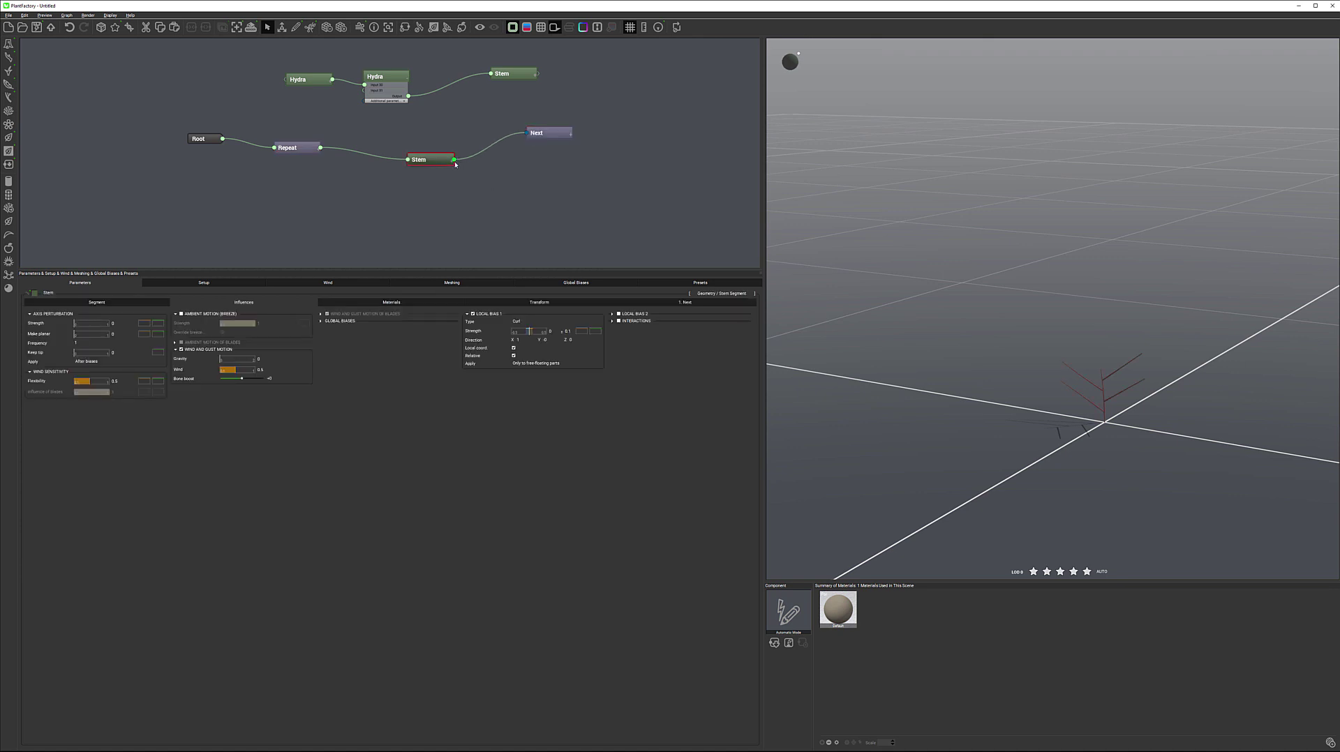
key(Delete)
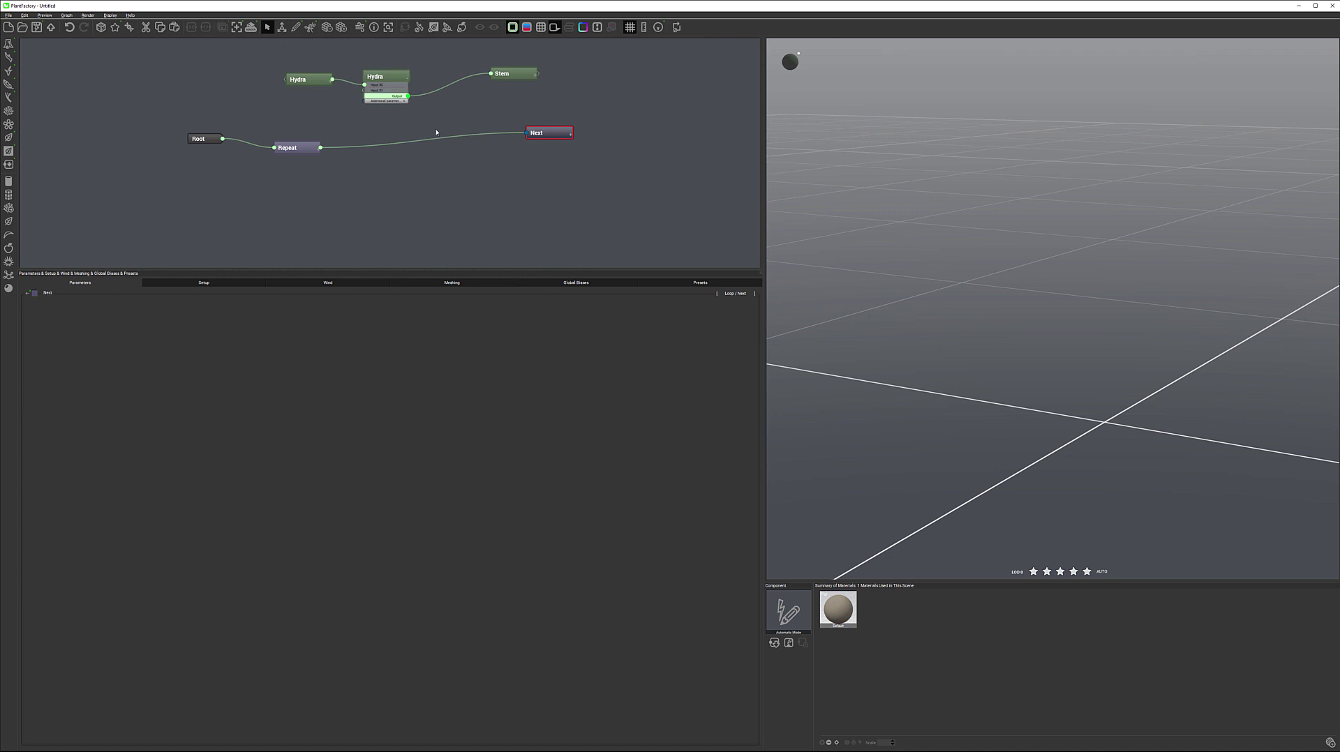
click(504, 133)
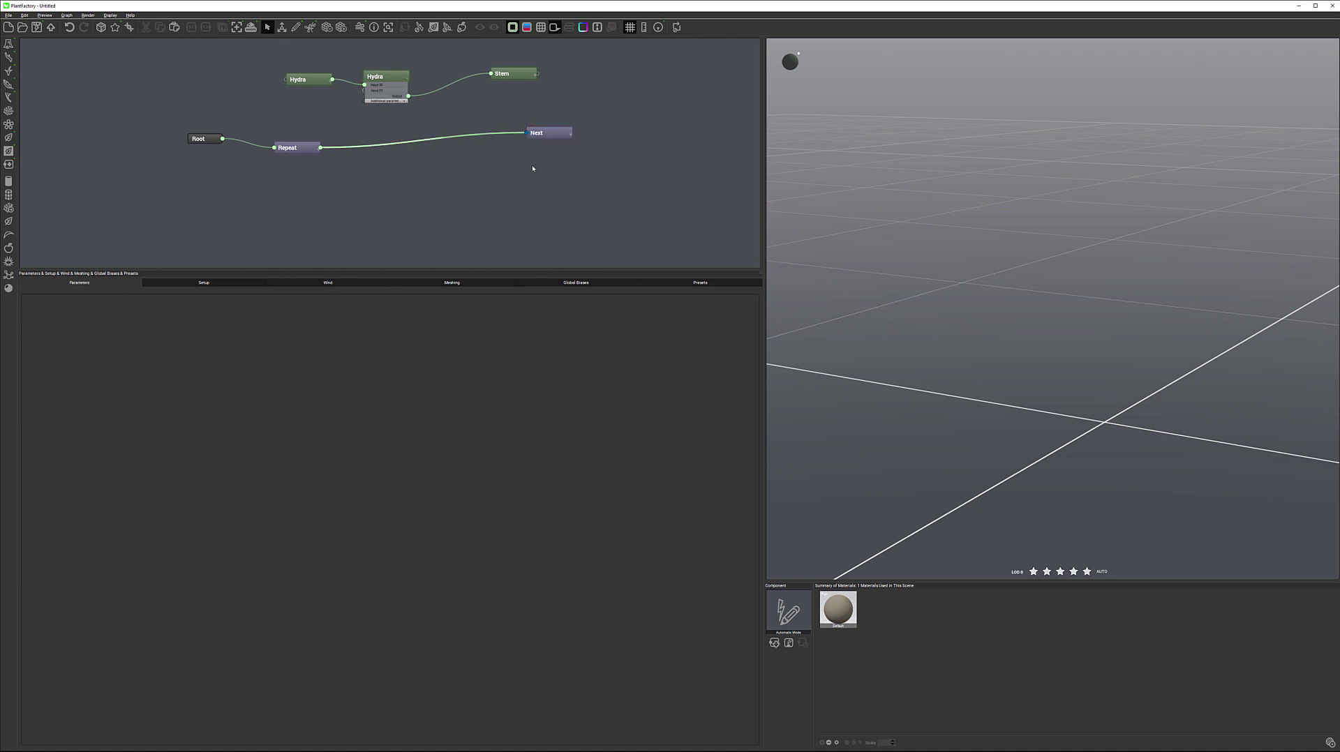
key(Delete)
Delete the first Hydra, move the remaining Hydra beside the Repeat node, and connect Repeat's output to its input.
click(317, 82)
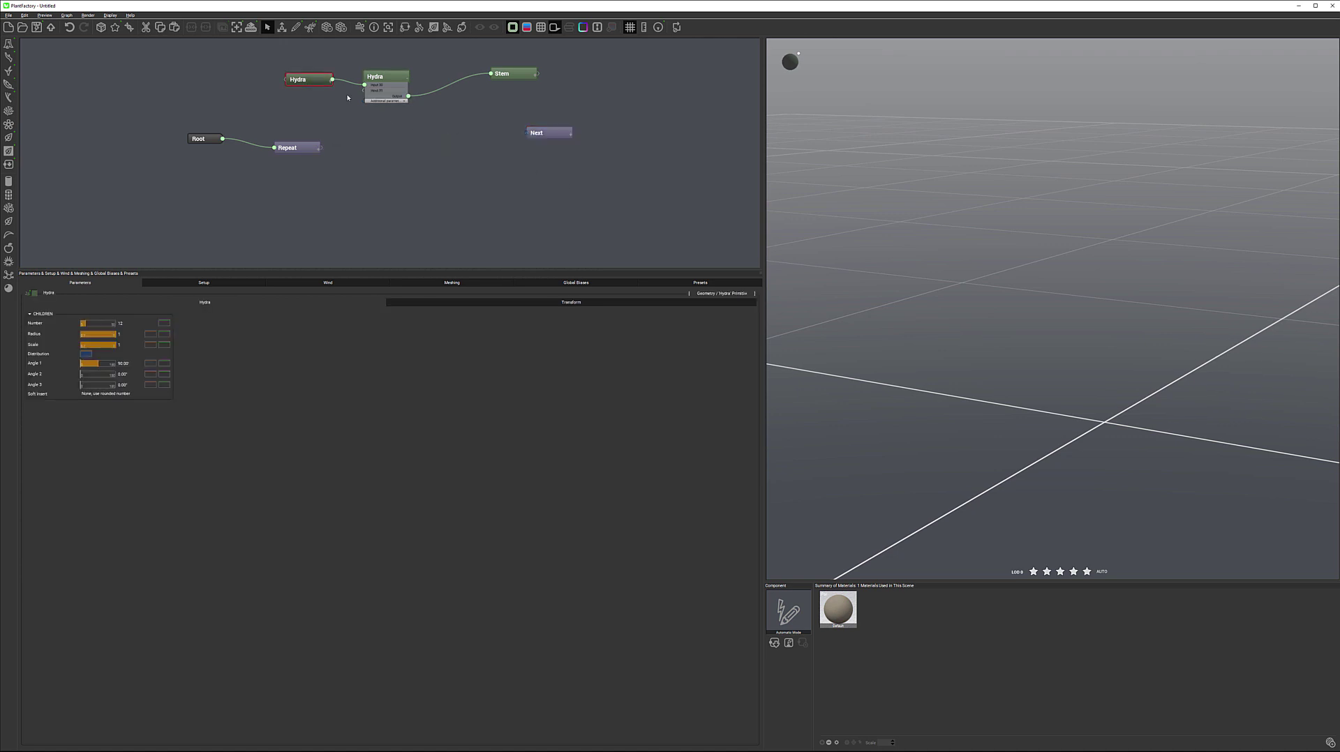
key(Delete)
drag(389, 78, 364, 142)
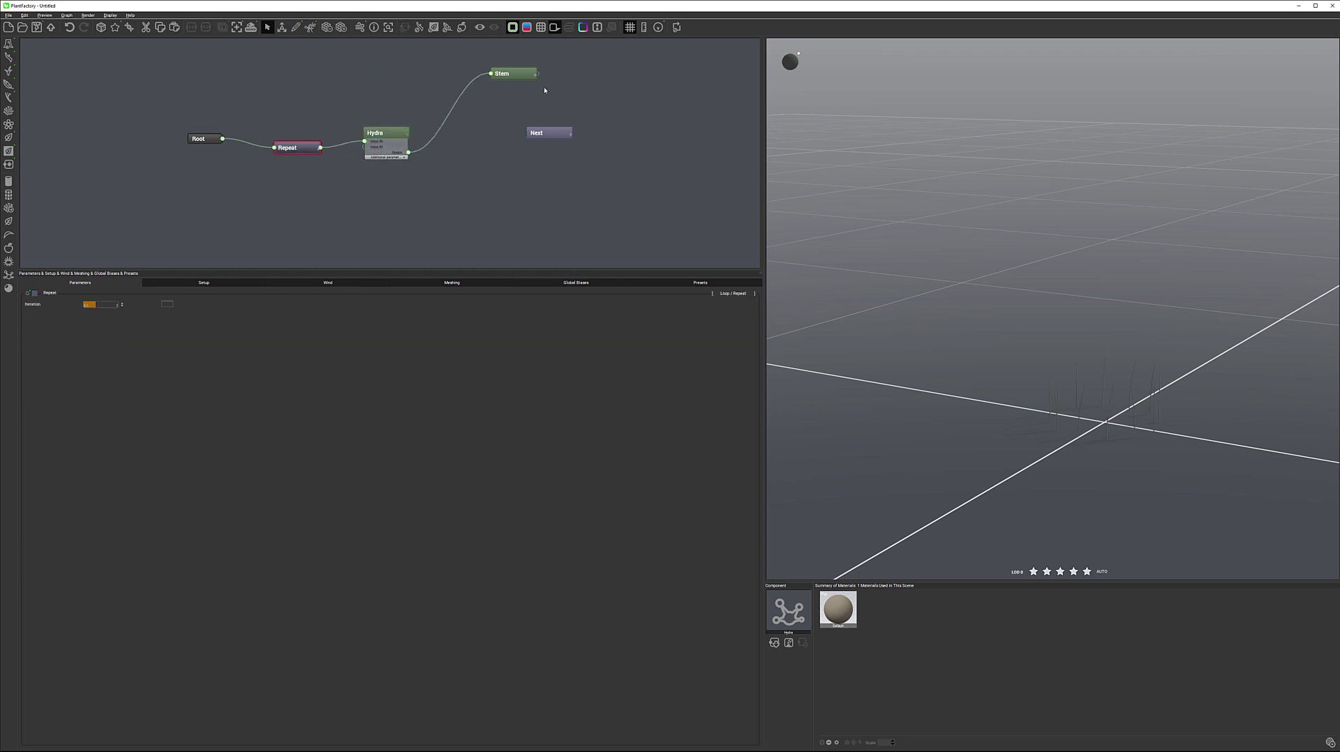
Connect the Hydra-fed Stem's output to the Next node and line the Stem up between Hydra and Next.
drag(536, 74, 588, 136)
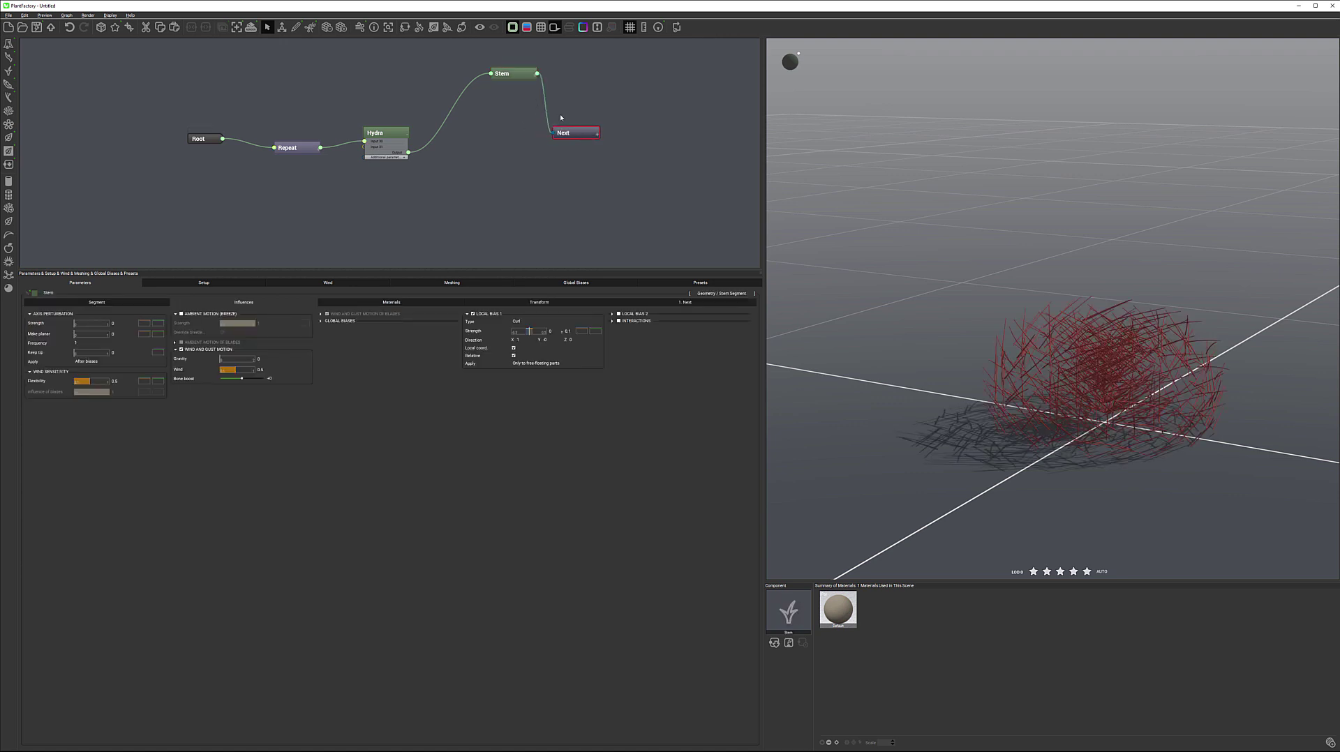
drag(514, 77, 479, 138)
click(1206, 395)
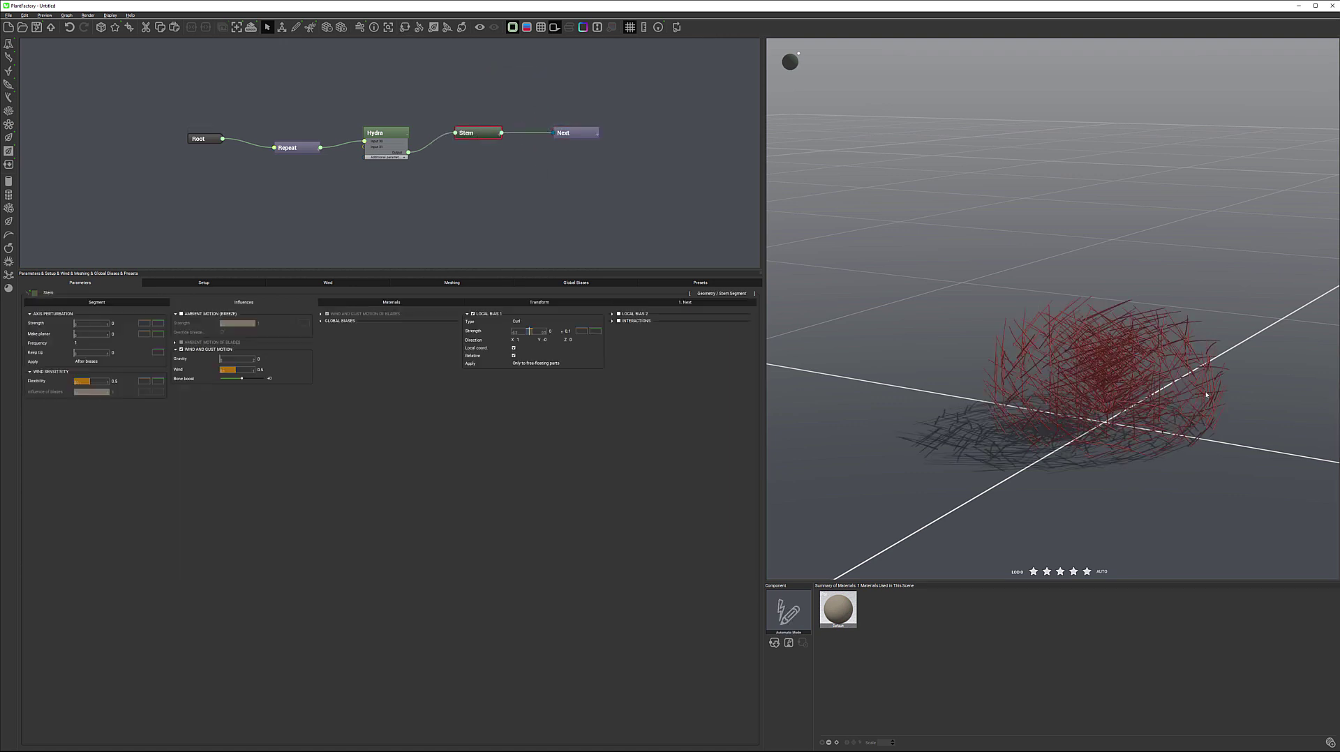
mouse_move(1184, 375)
right_down()
mouse_move(1202, 430)
mouse_move(1172, 352)
mouse_move(1163, 386)
mouse_move(1164, 372)
right_up()
drag(1164, 372, 1160, 386)
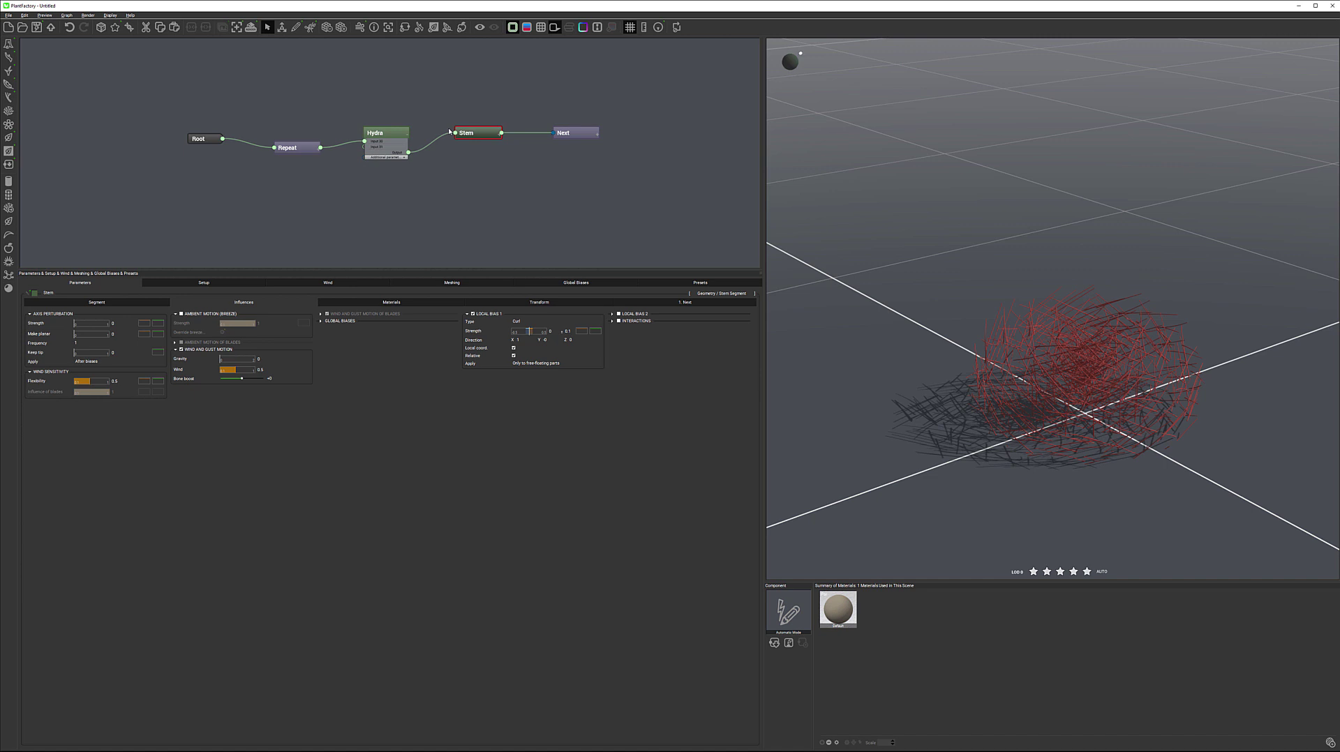
Add an End loop node below the Stem and connect the Hydra's output to it.
right_click(516, 163)
mouse_move(539, 169)
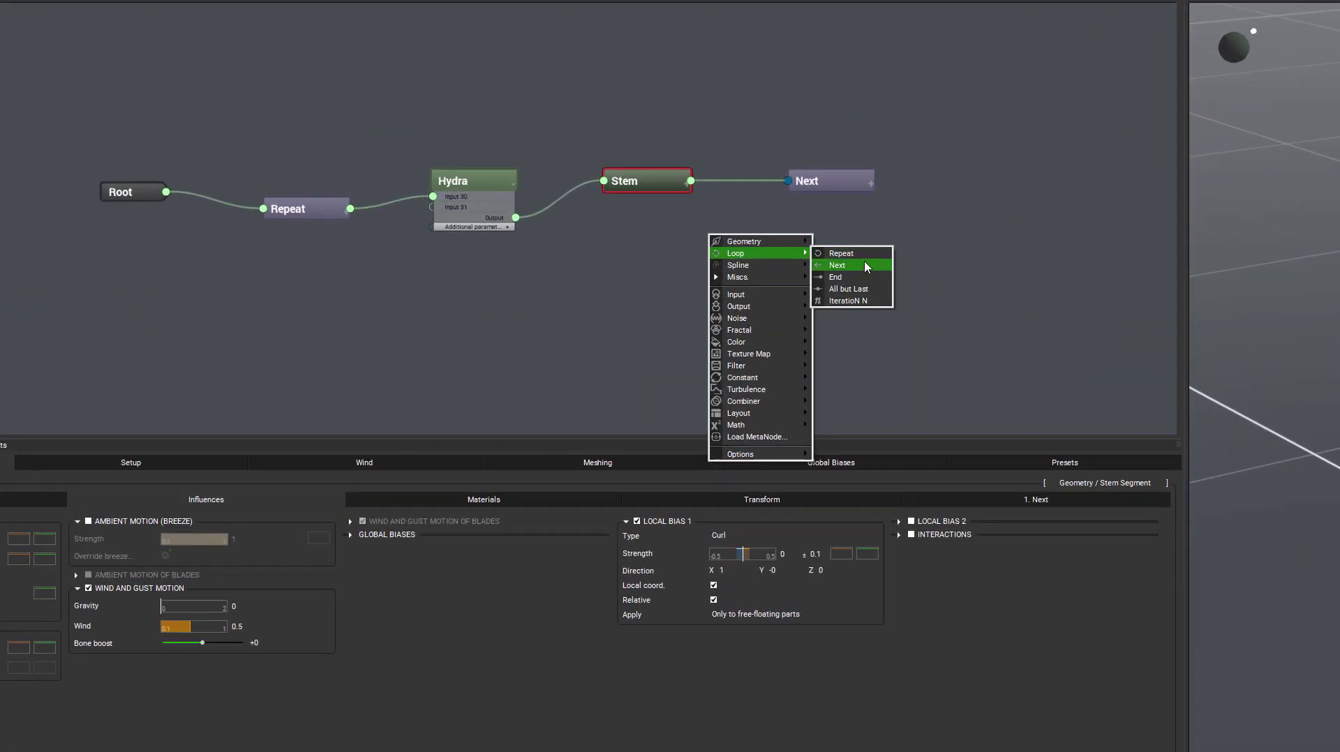
click(801, 264)
drag(723, 229, 768, 263)
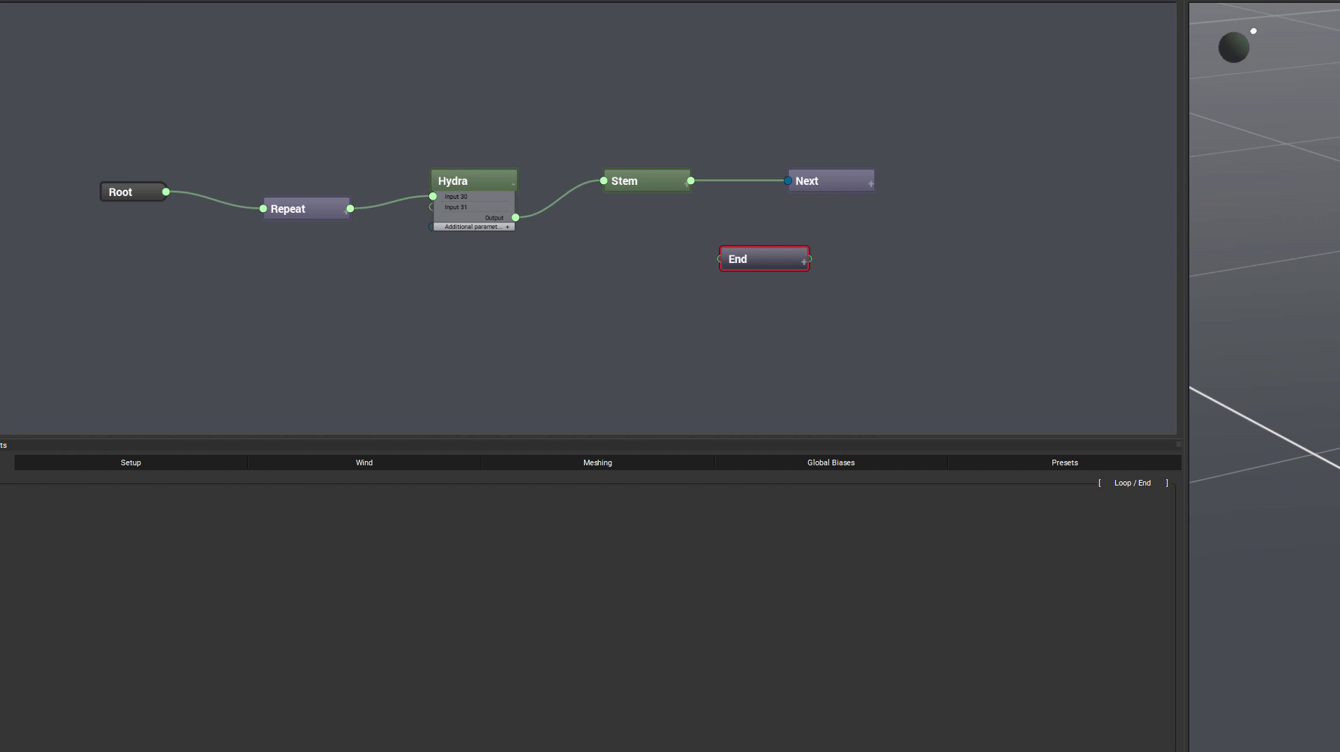
key(Escape)
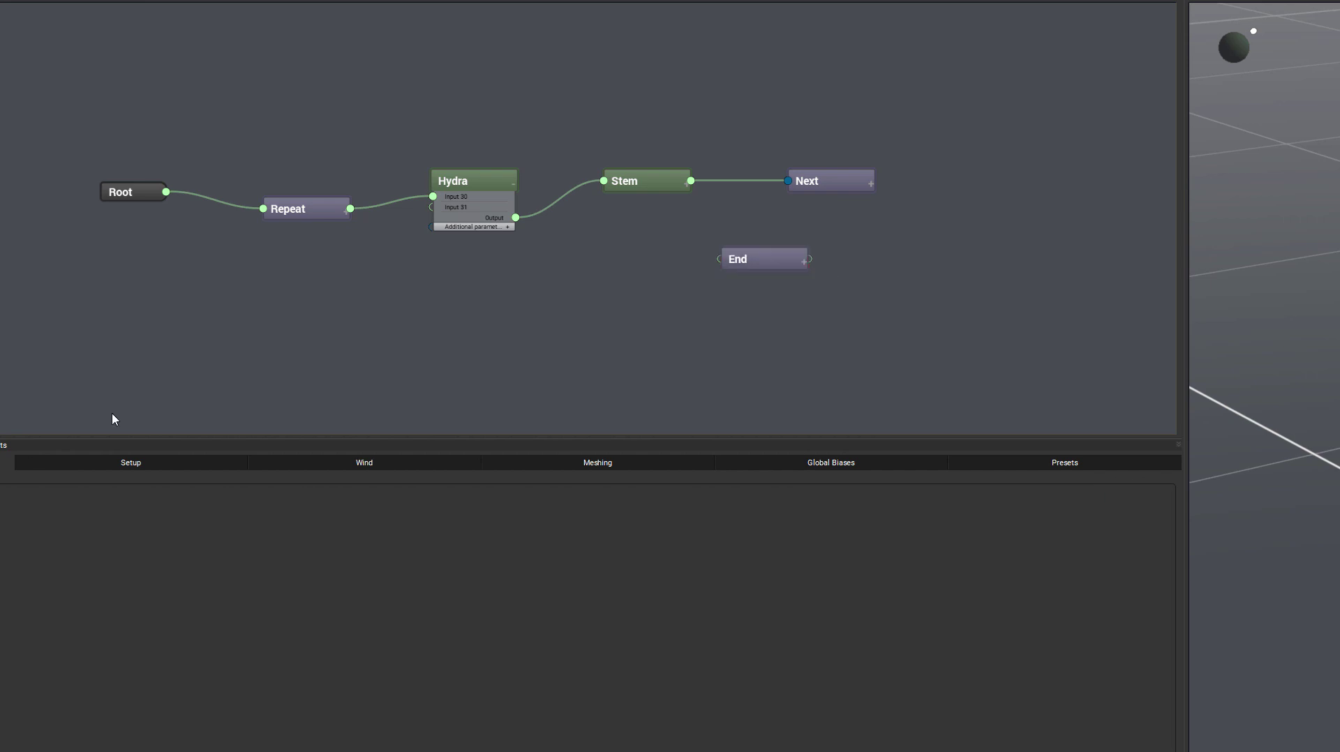
drag(756, 263, 672, 241)
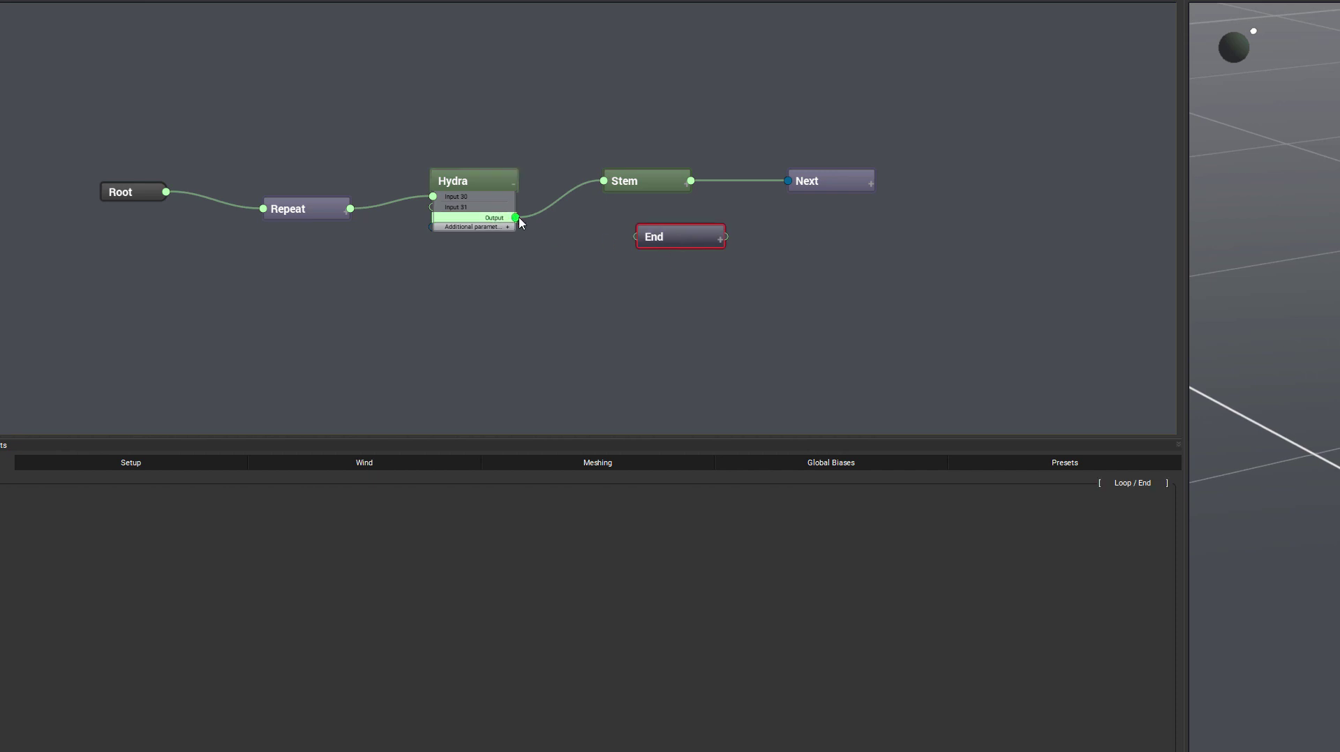
drag(516, 218, 635, 236)
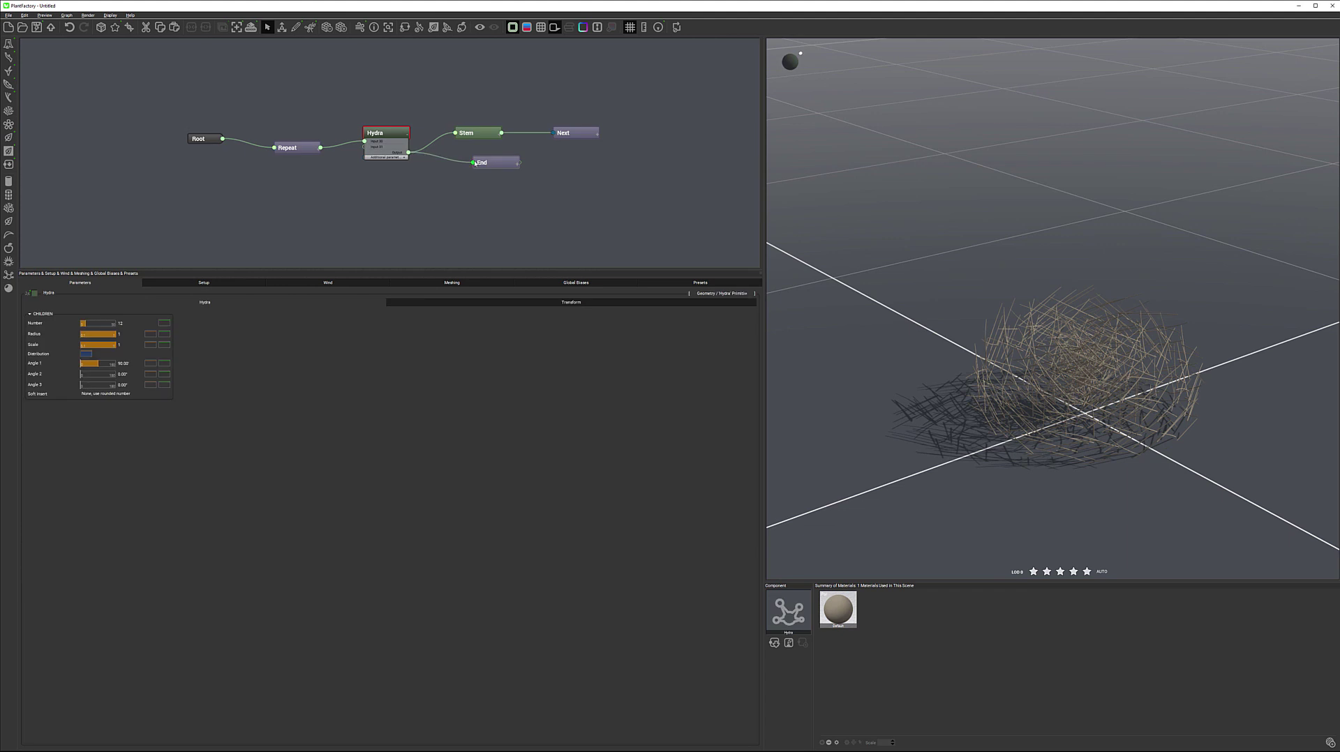
Delete the link from Hydra to Stem and the link from Stem to Next.
click(441, 141)
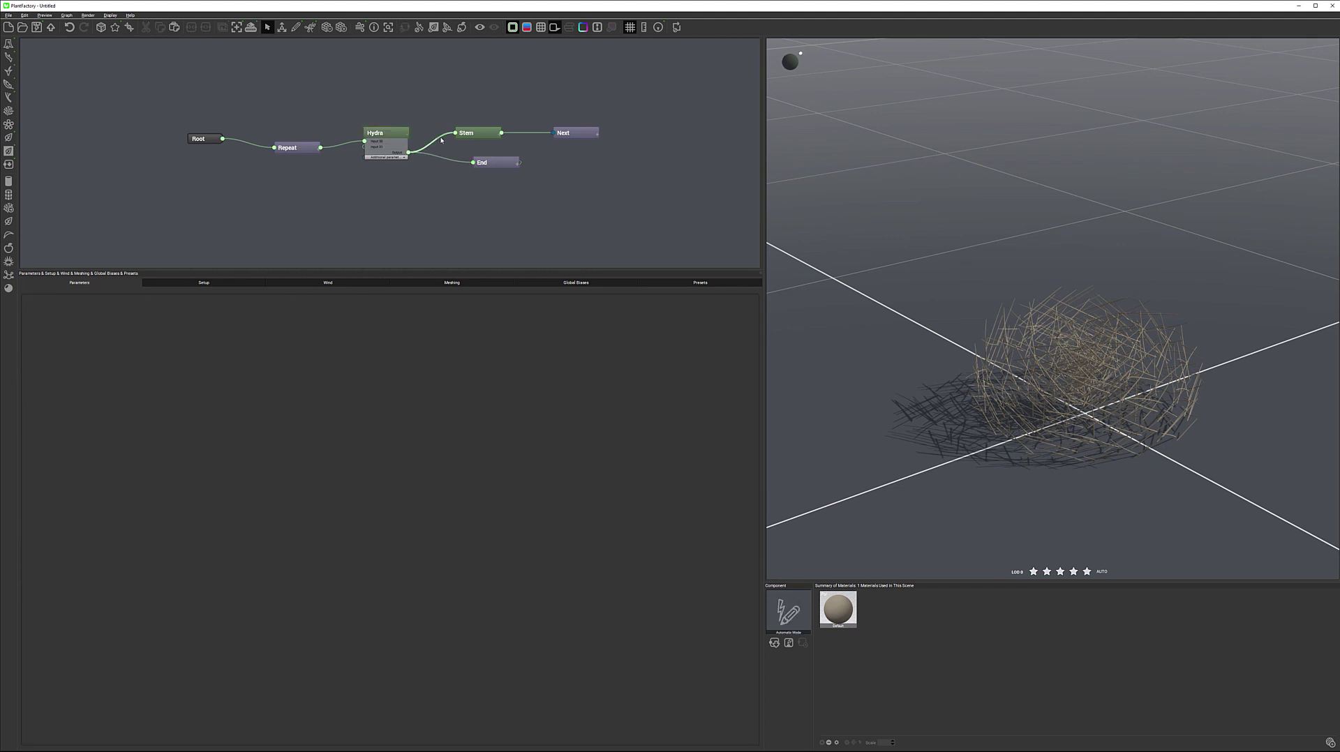
key(Delete)
right_click(518, 131)
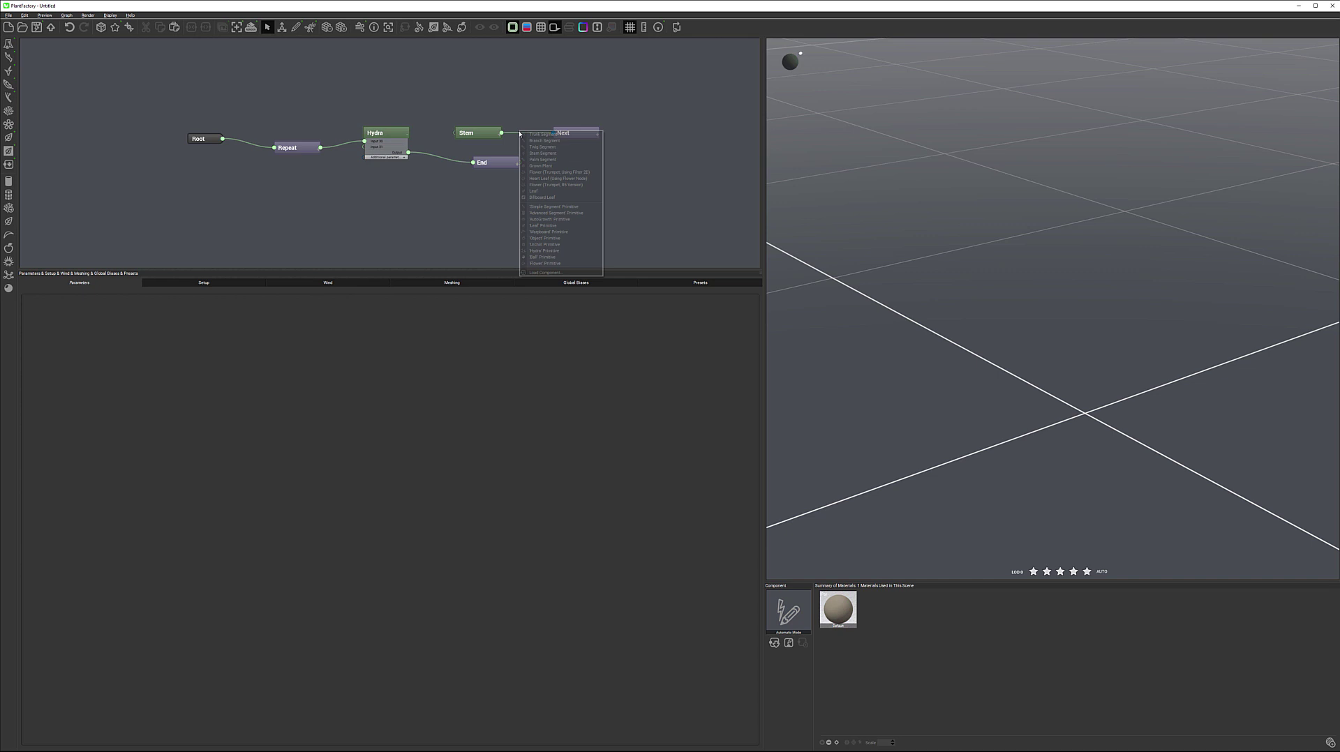
click(511, 137)
right_click(513, 130)
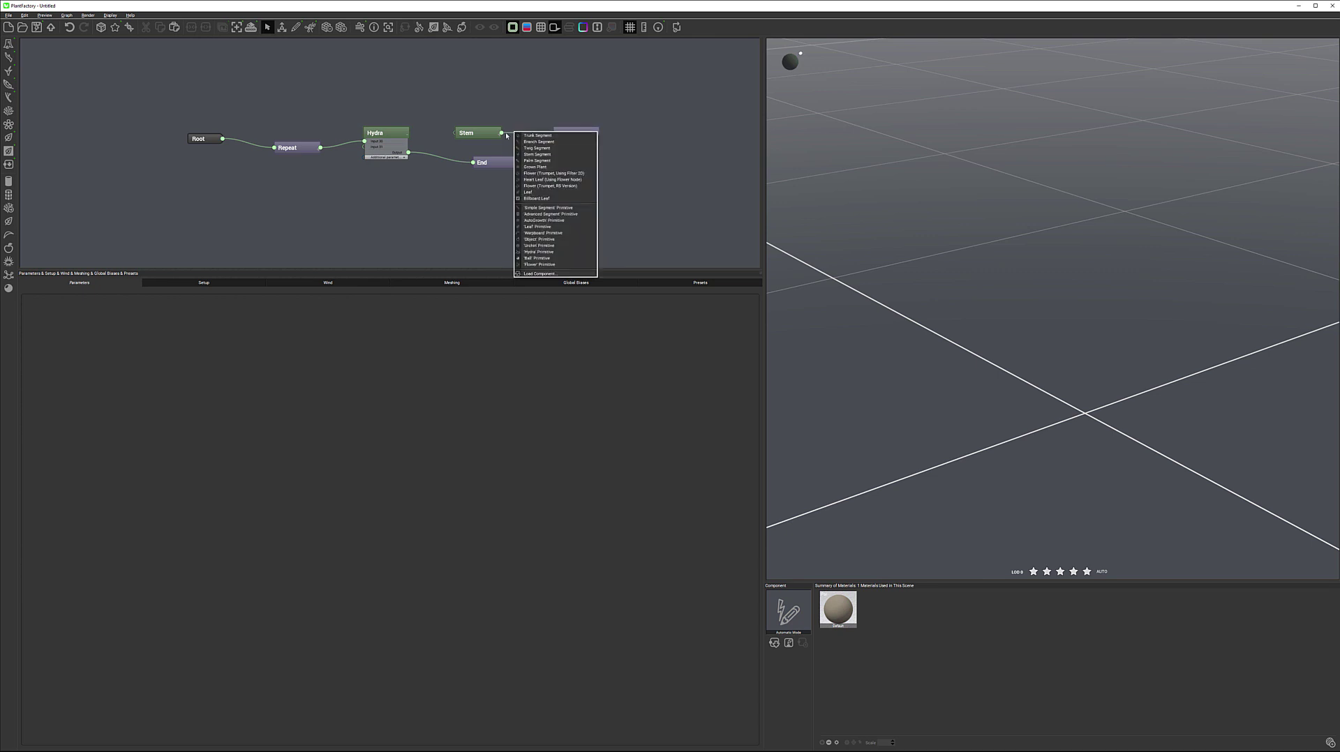
click(507, 134)
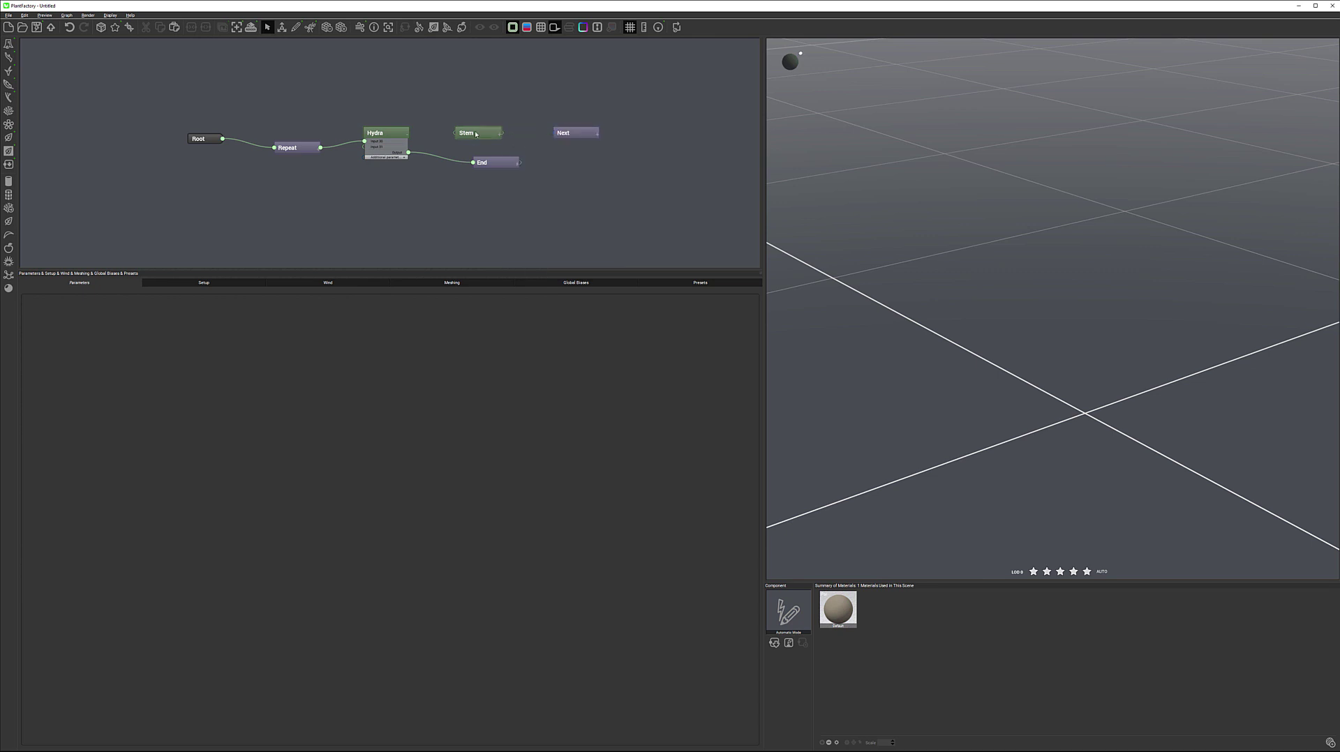
Connect Hydra's output directly to Next and End's output to the Stem, spacing out the Next, End and Stem nodes.
drag(480, 133, 597, 195)
drag(408, 154, 476, 120)
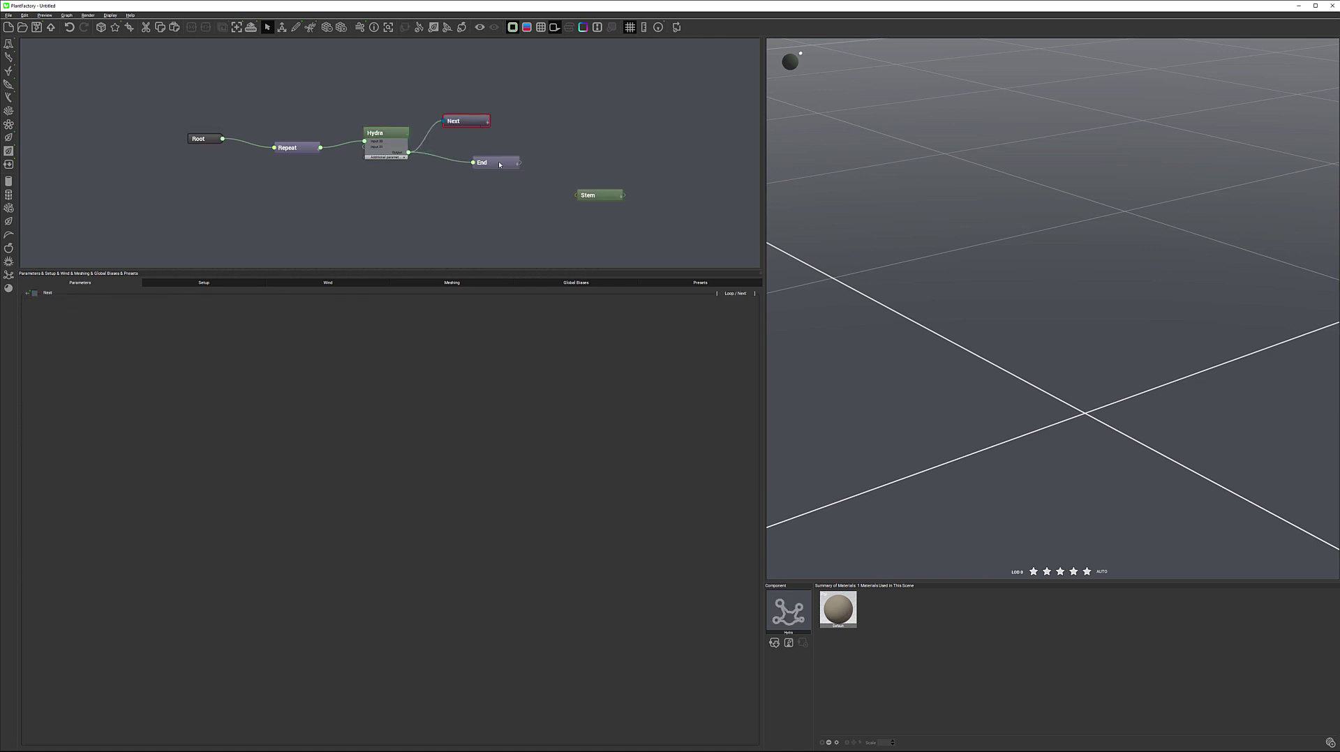
drag(503, 166, 611, 167)
drag(477, 123, 474, 145)
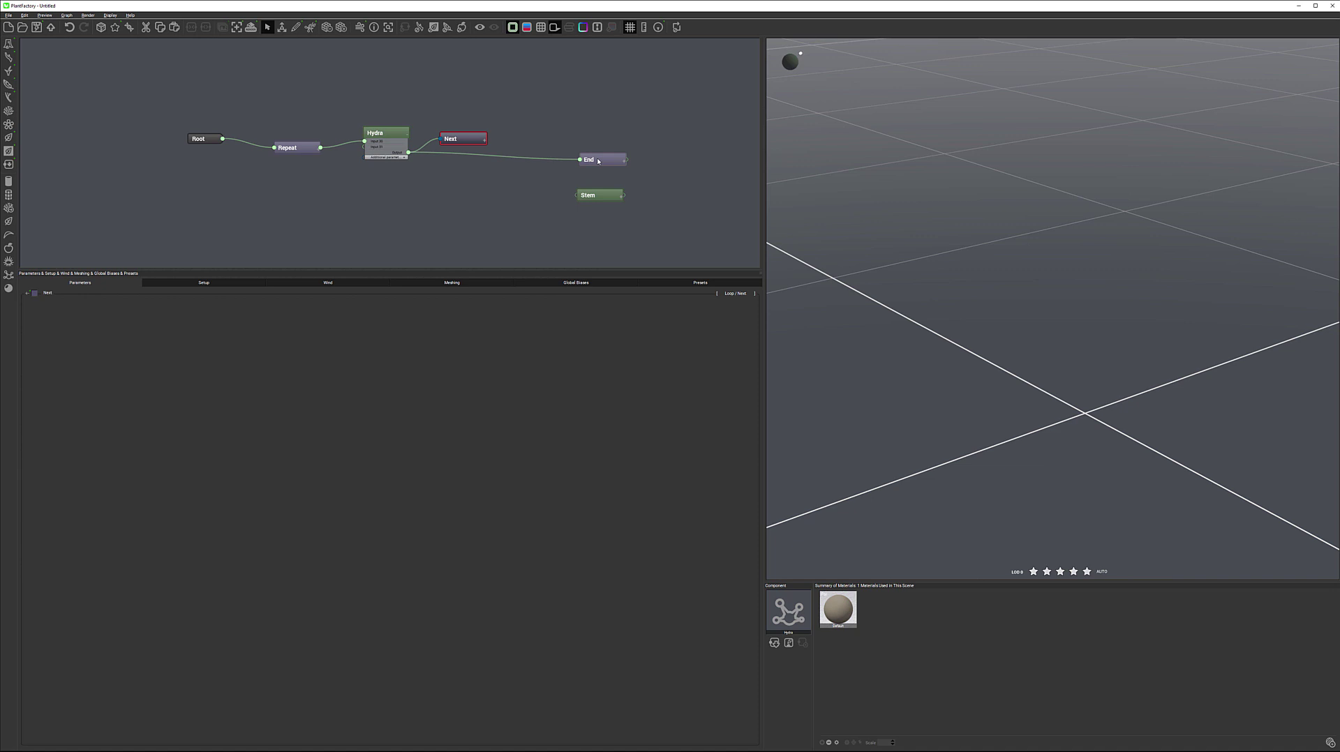
drag(598, 197, 633, 180)
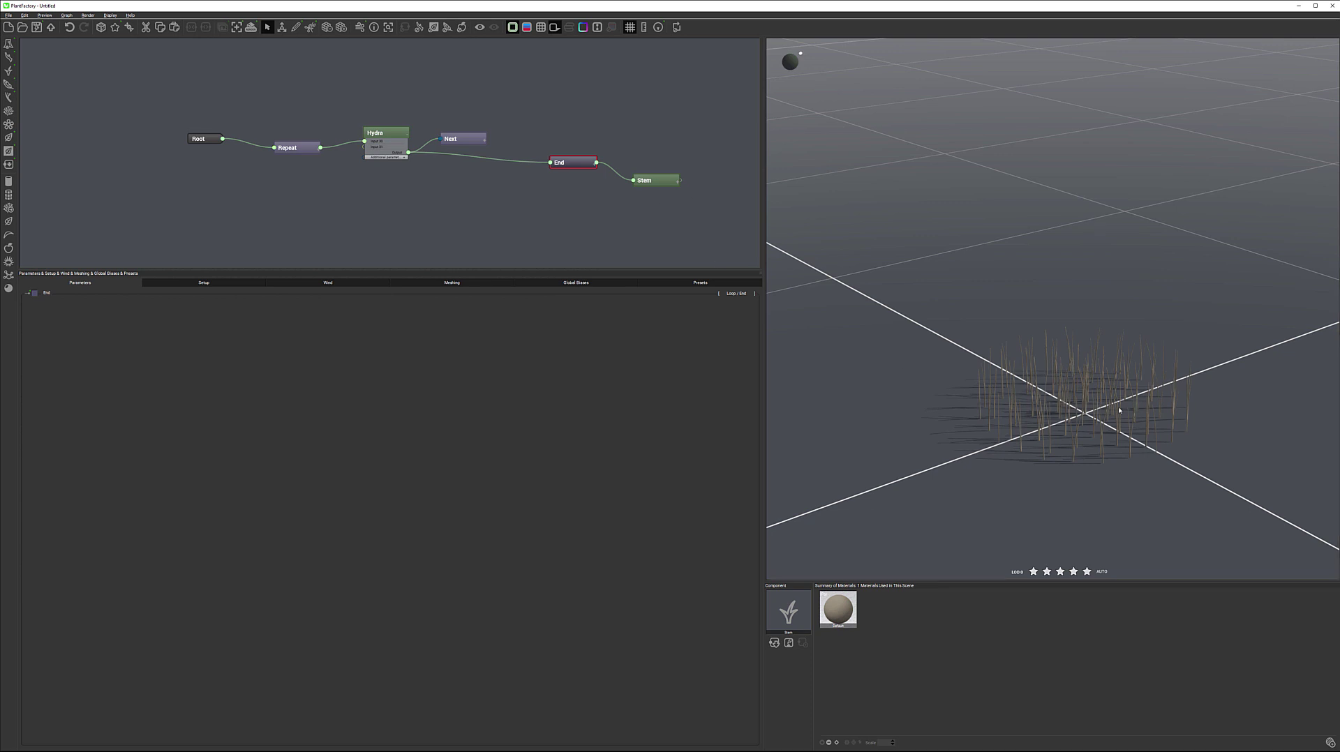
Give the Hydra's radius a variation of 1 and set its number of children to 18.
right_drag(1119, 410, 1083, 404)
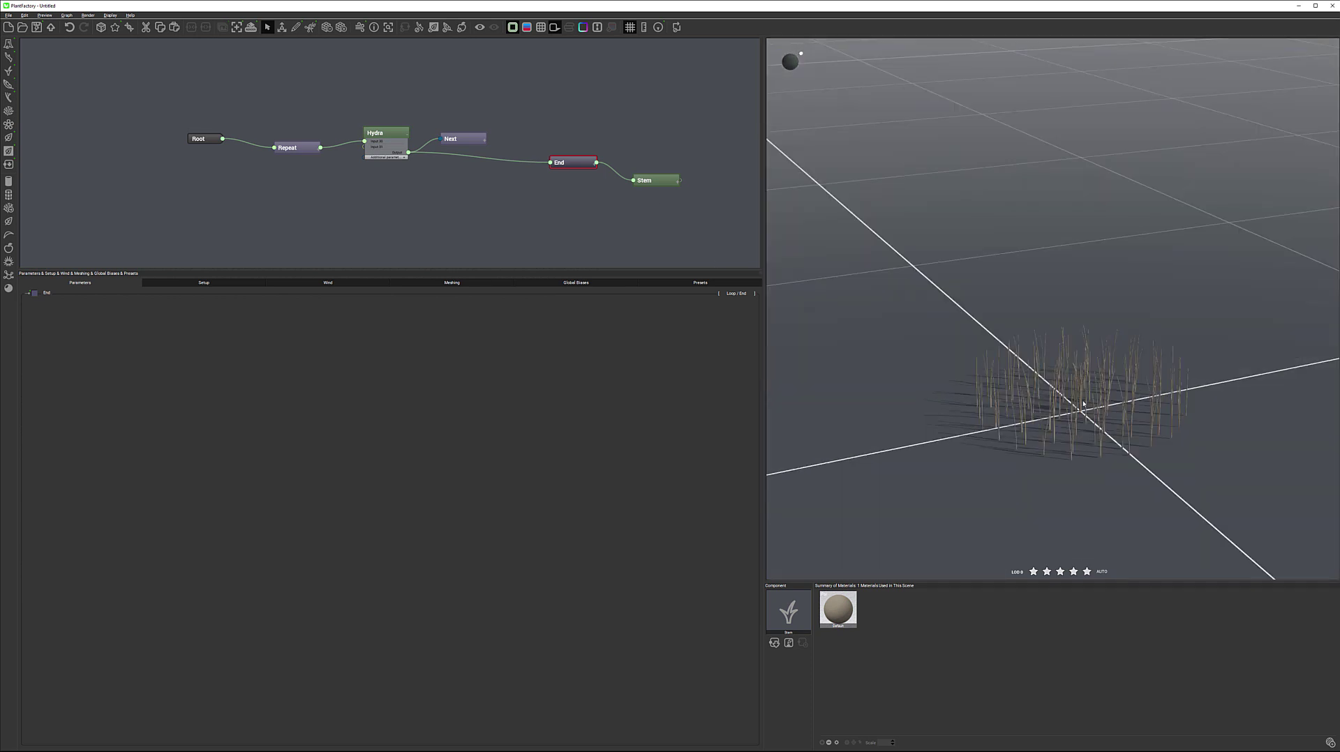
drag(1083, 404, 1053, 301)
drag(1072, 427, 1094, 441)
drag(1010, 423, 1000, 388)
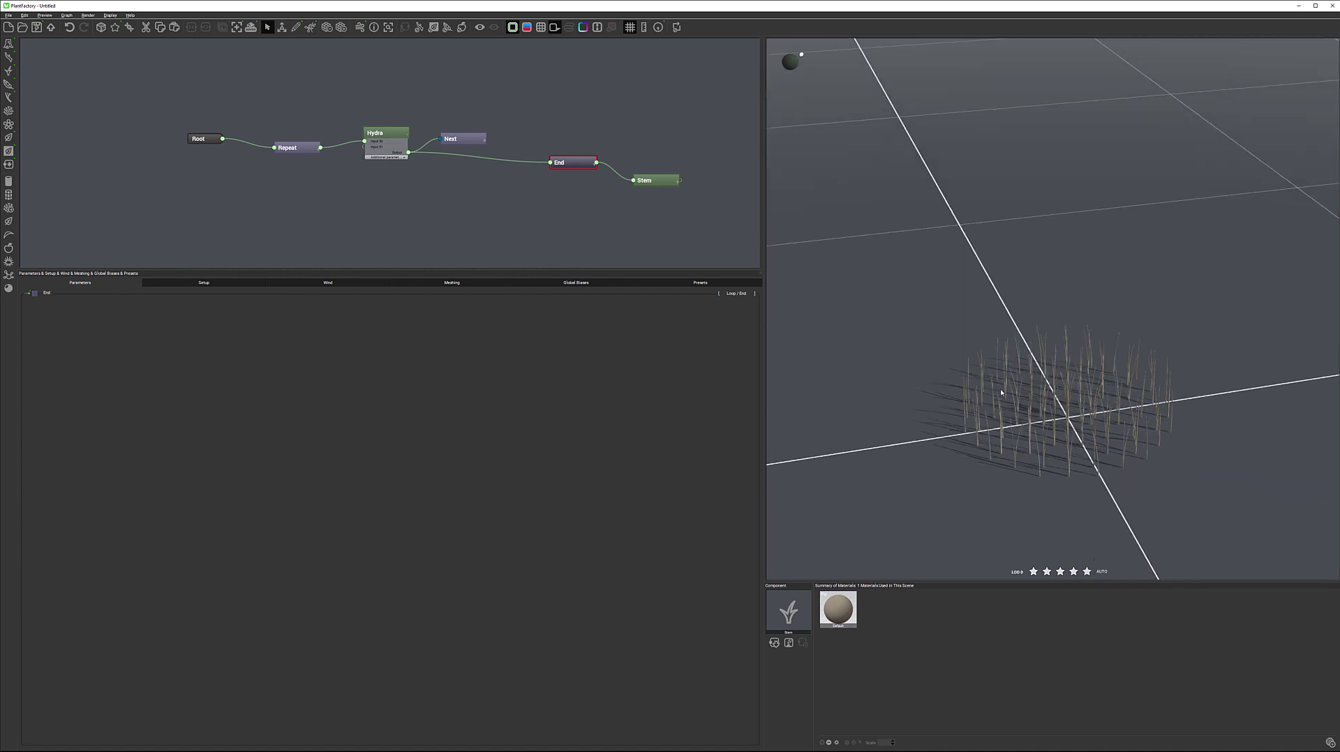
click(391, 139)
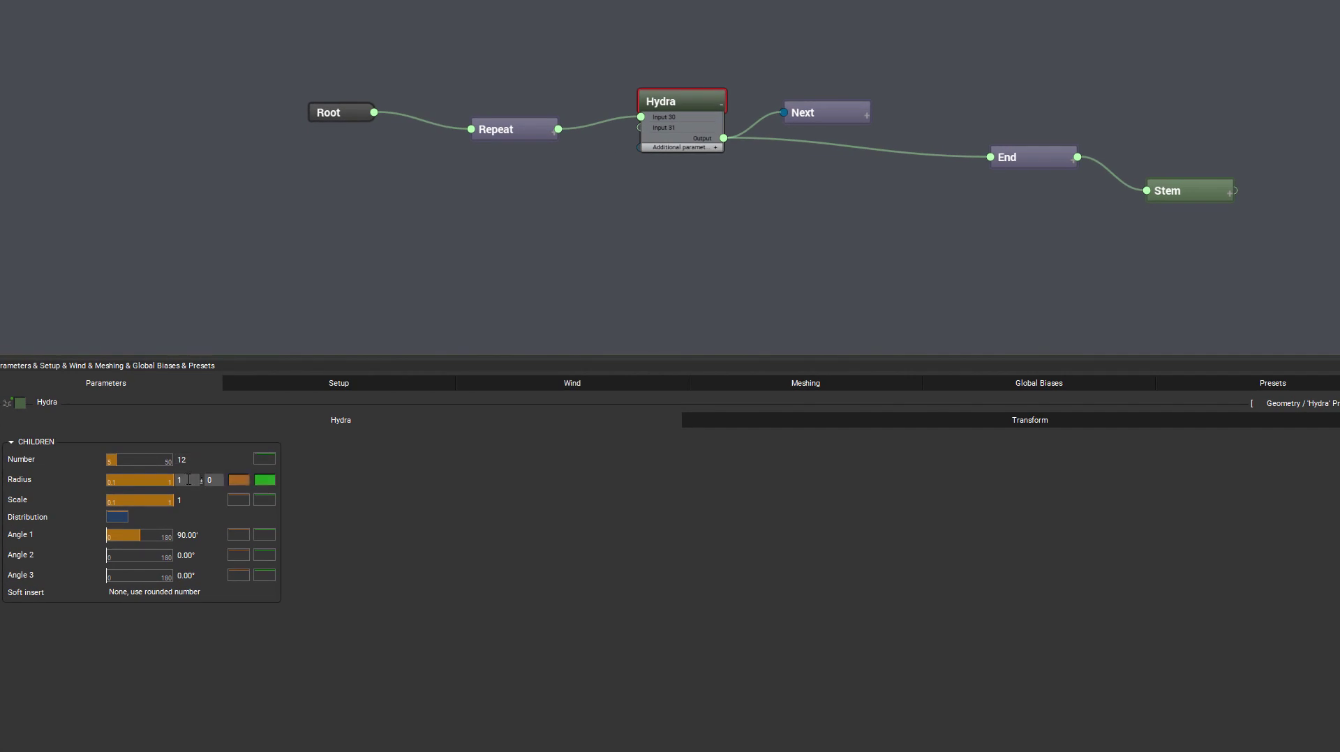
double_click(210, 480)
text(1)
key(Return)
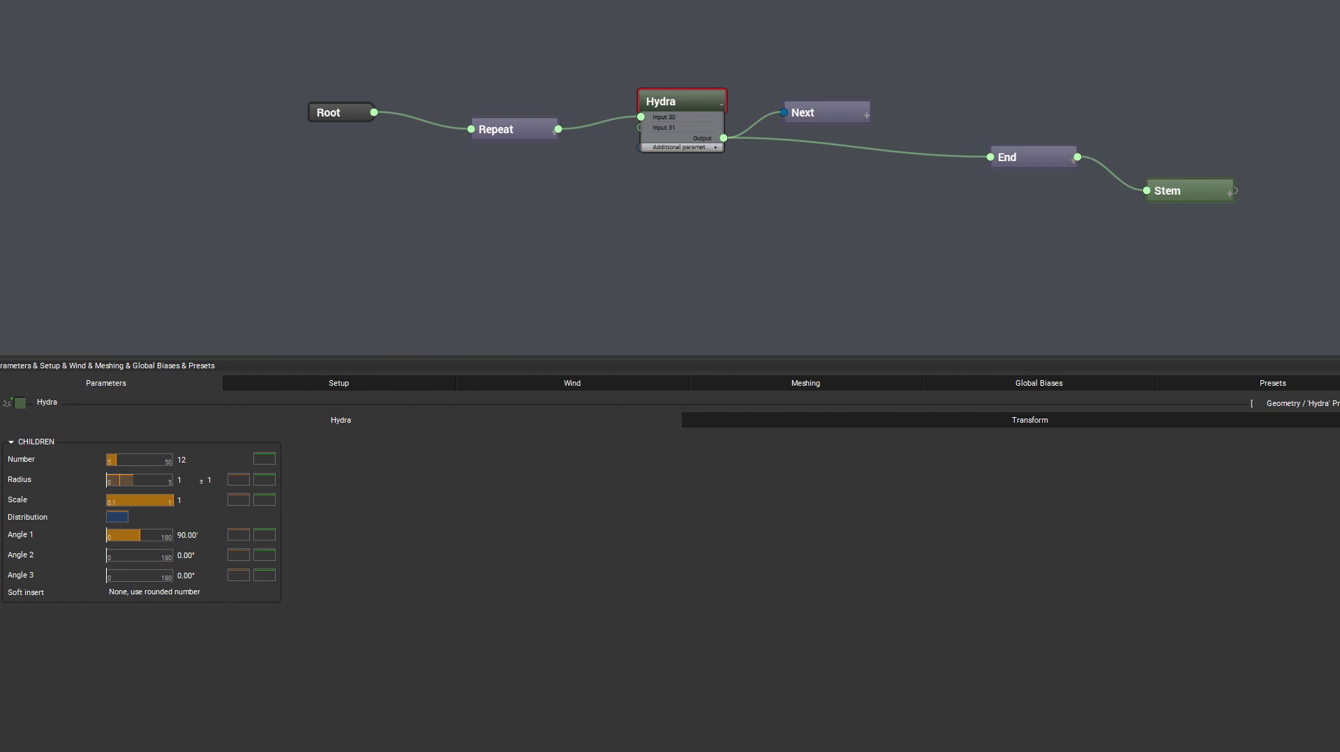
double_click(183, 460)
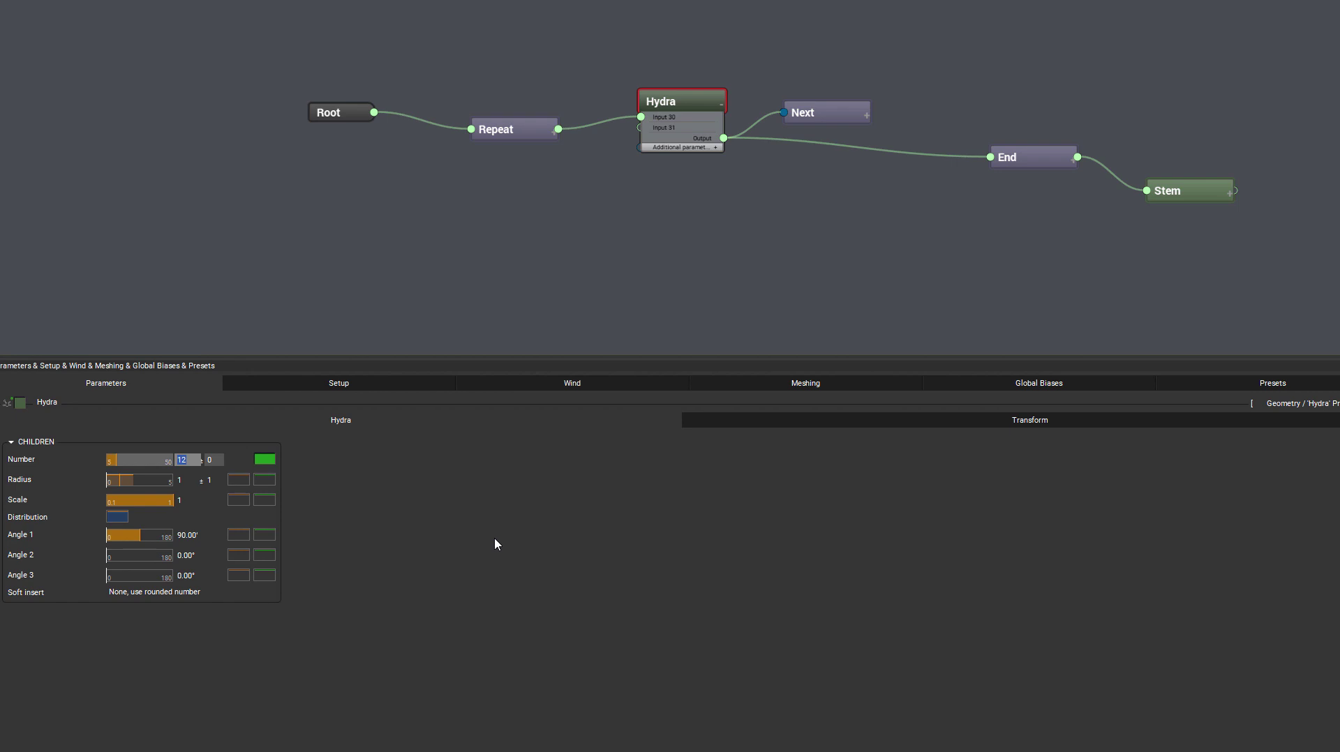
text(1)
key(Return)
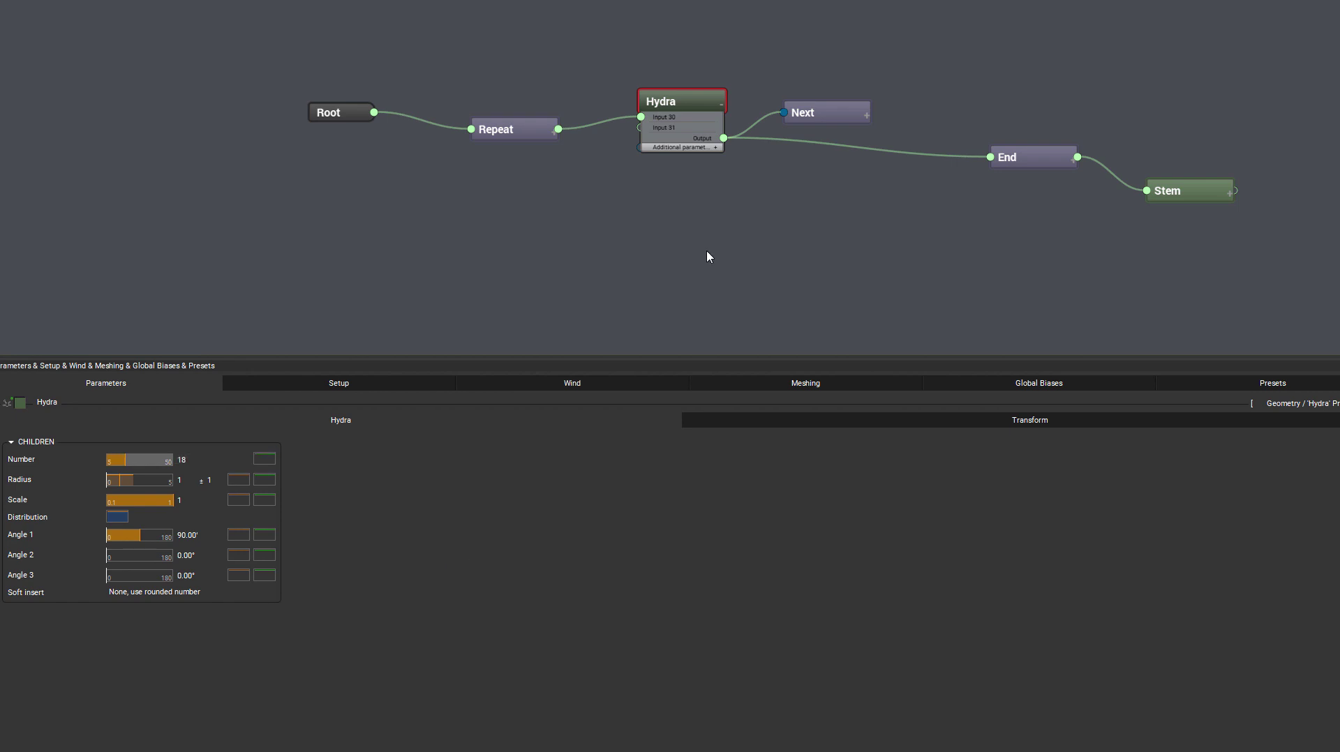
Set the Repeat node's iteration to 3.
click(324, 148)
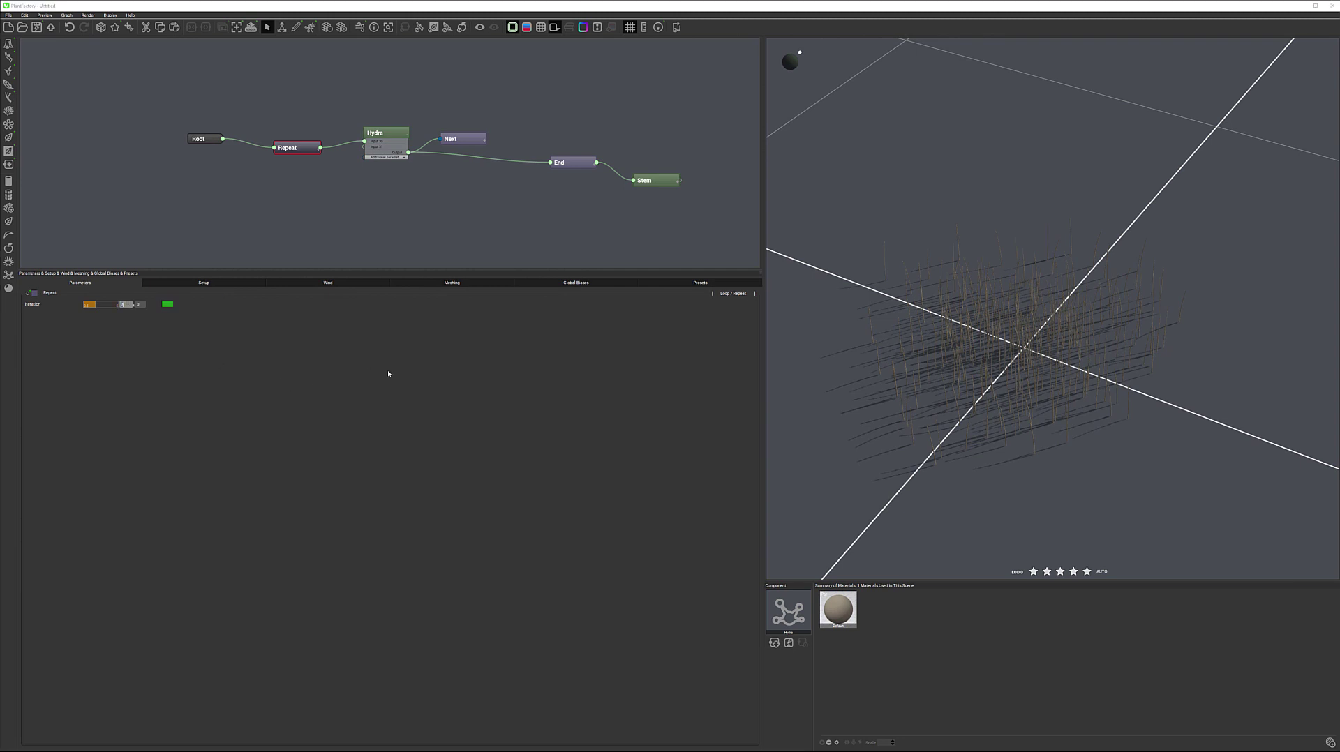
key(Return)
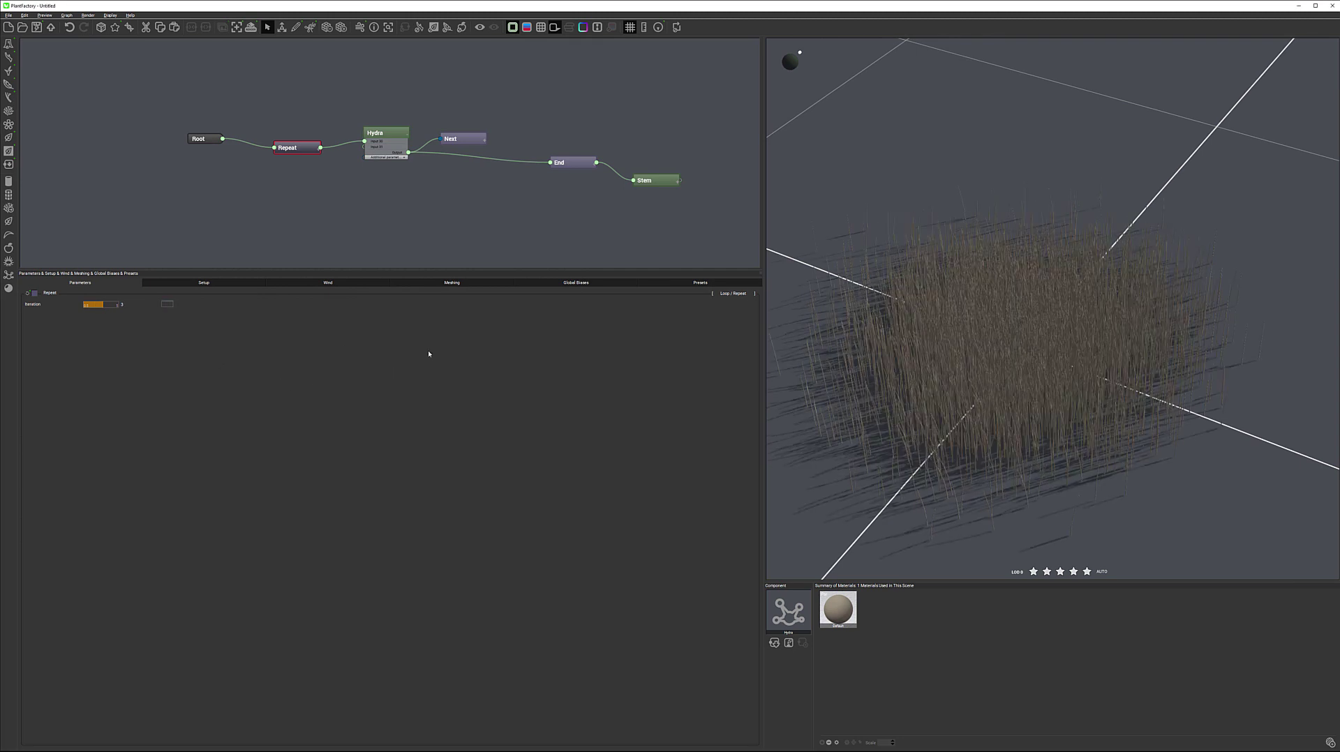
mouse_move(1070, 373)
right_down()
mouse_move(1005, 386)
mouse_move(981, 337)
mouse_move(1011, 342)
mouse_move(1063, 381)
right_up()
mouse_move(1064, 381)
mouse_down()
mouse_move(1101, 391)
mouse_move(1124, 362)
mouse_move(1195, 374)
mouse_move(1146, 412)
mouse_move(1056, 383)
mouse_up()
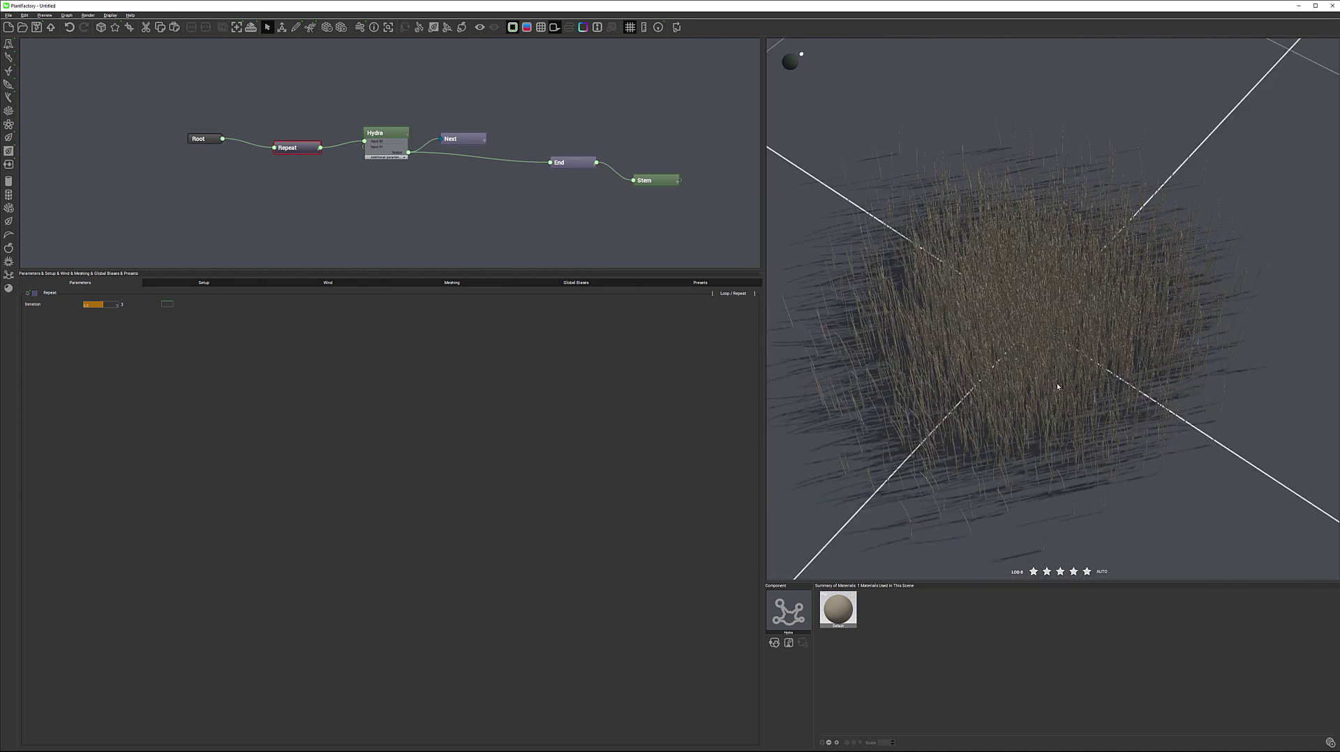
Tidy the graph by moving Repeat, Hydra, Next, End and Stem closer together, with Stem lined up beside End.
drag(302, 149, 284, 126)
drag(394, 131, 367, 116)
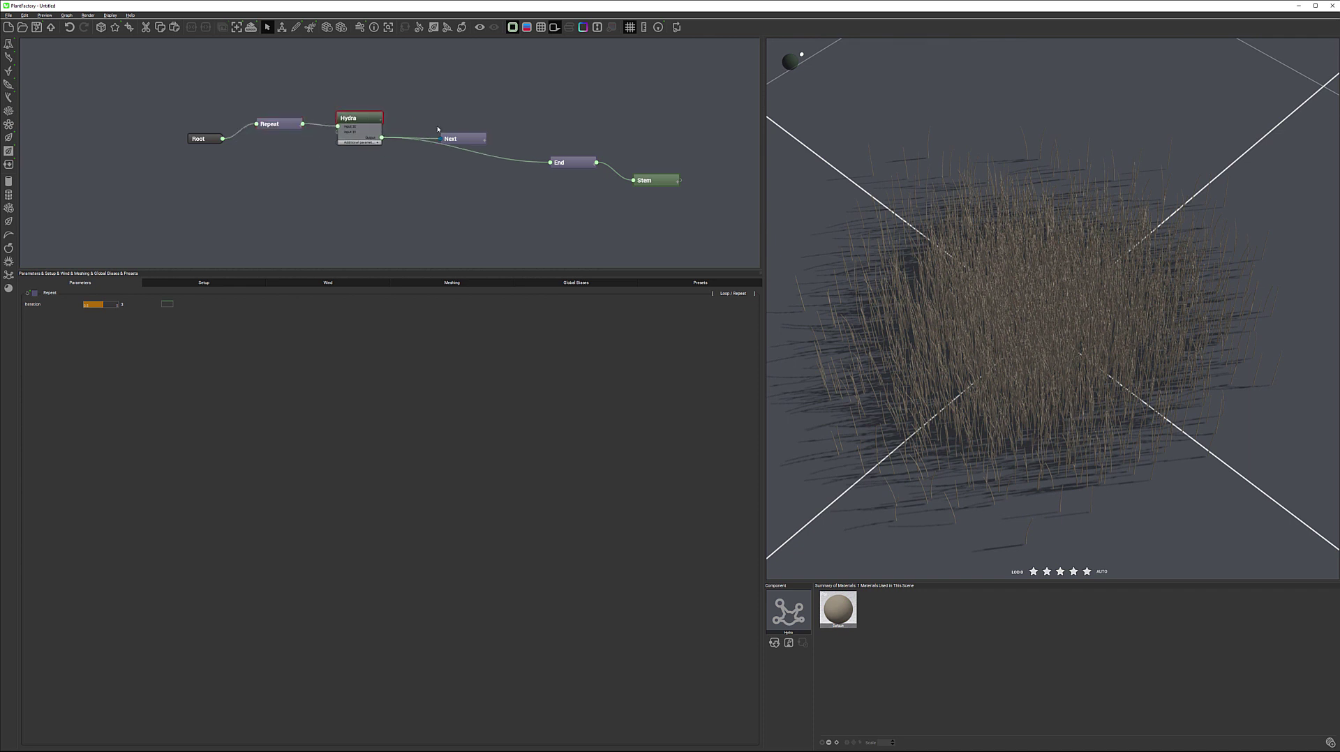
drag(469, 140, 442, 113)
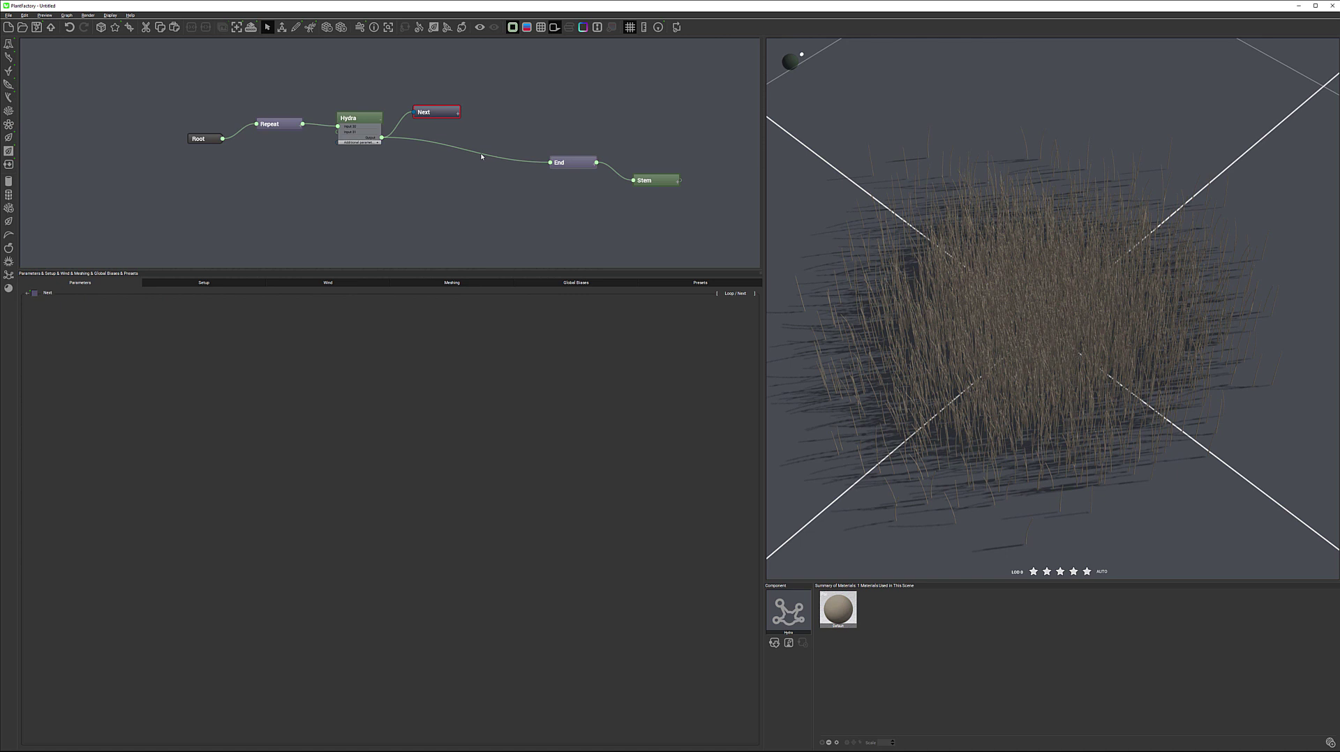
drag(582, 163, 449, 152)
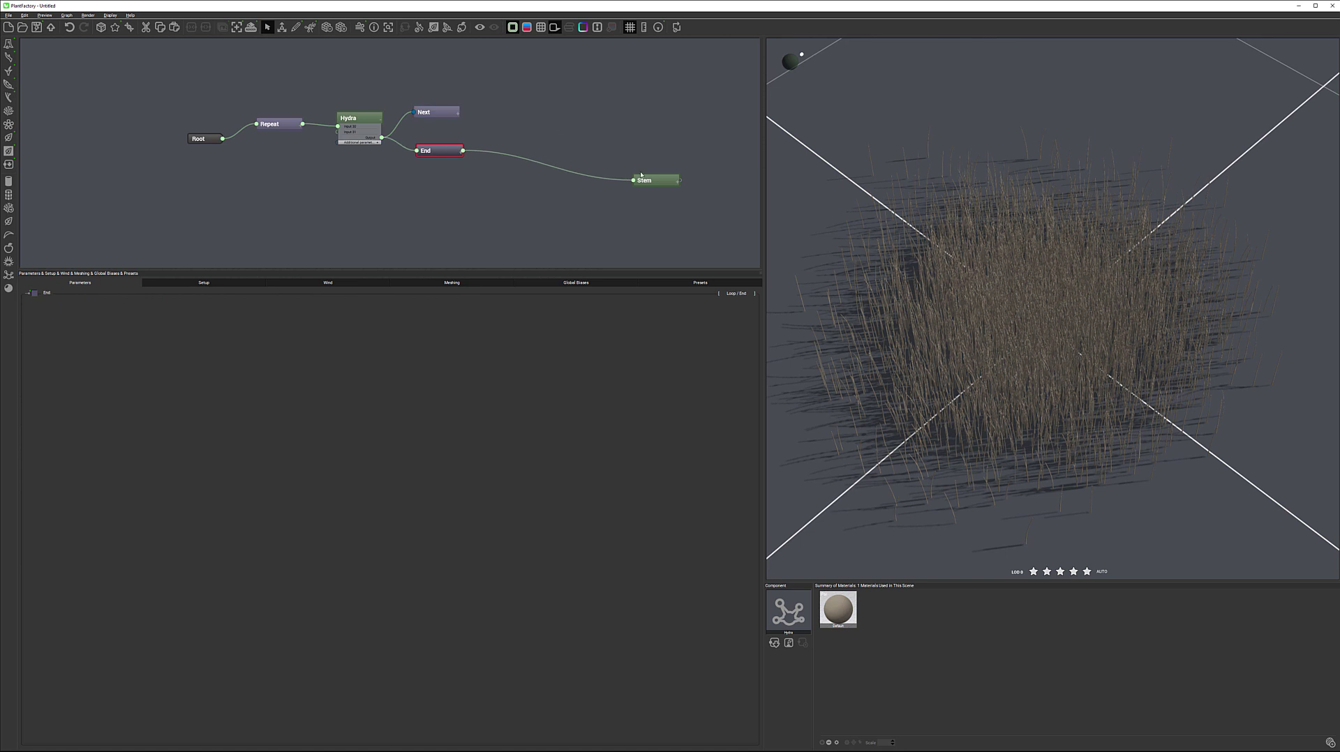
drag(660, 184, 527, 155)
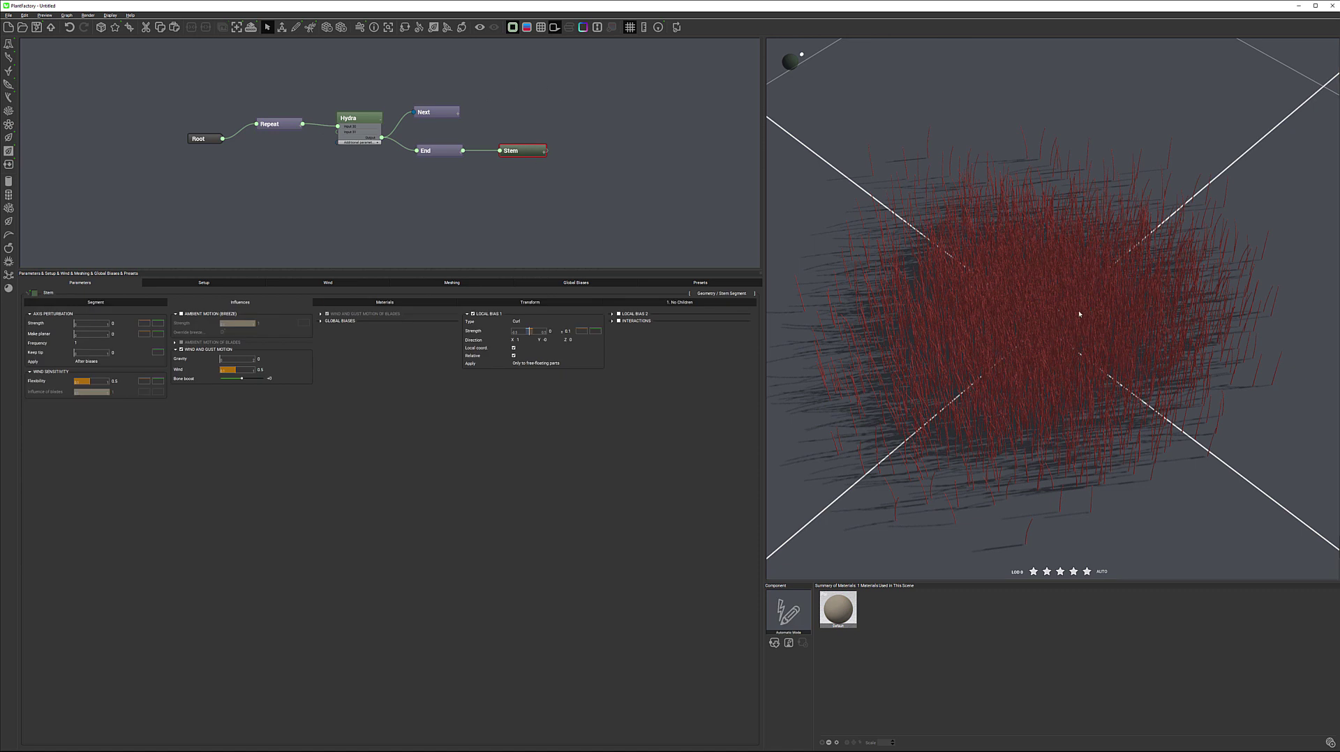
Move the Stem away from End, add a Repeat loop node below their link, and connect End's output to it.
drag(876, 323, 927, 310)
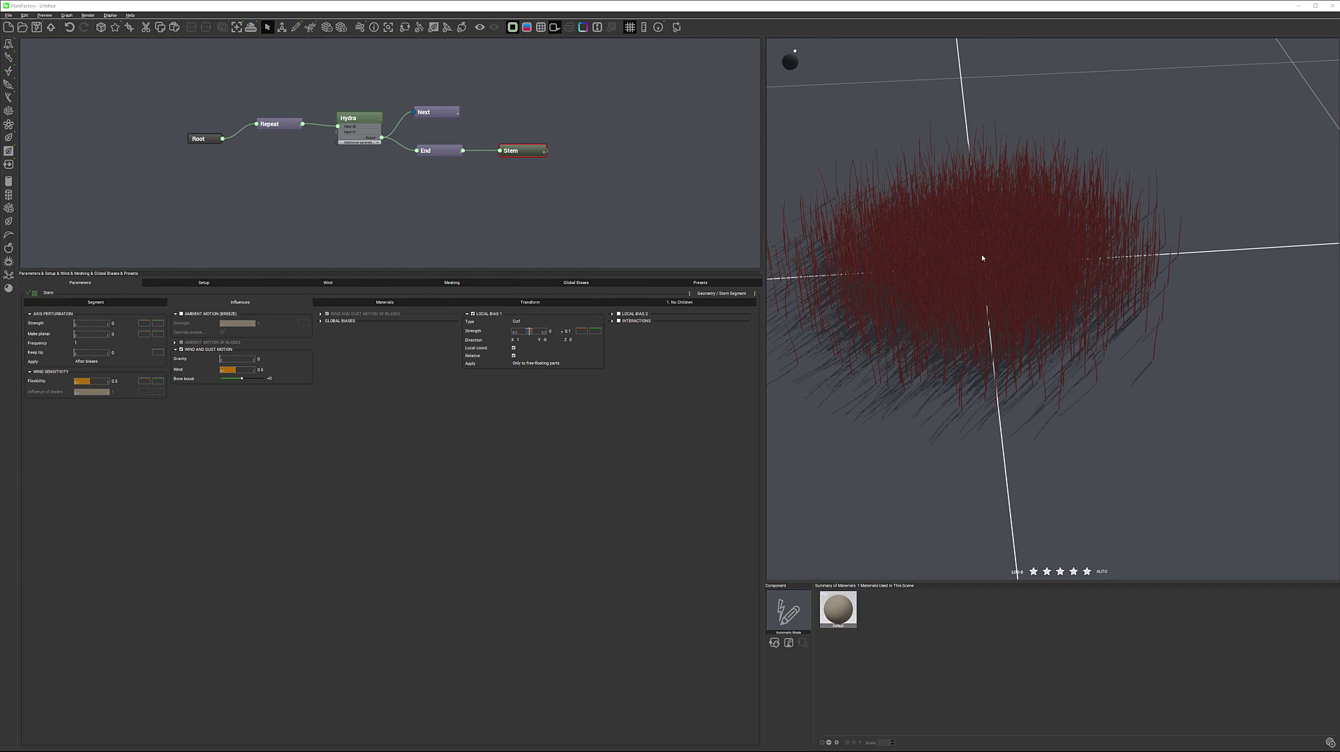
drag(952, 261, 957, 229)
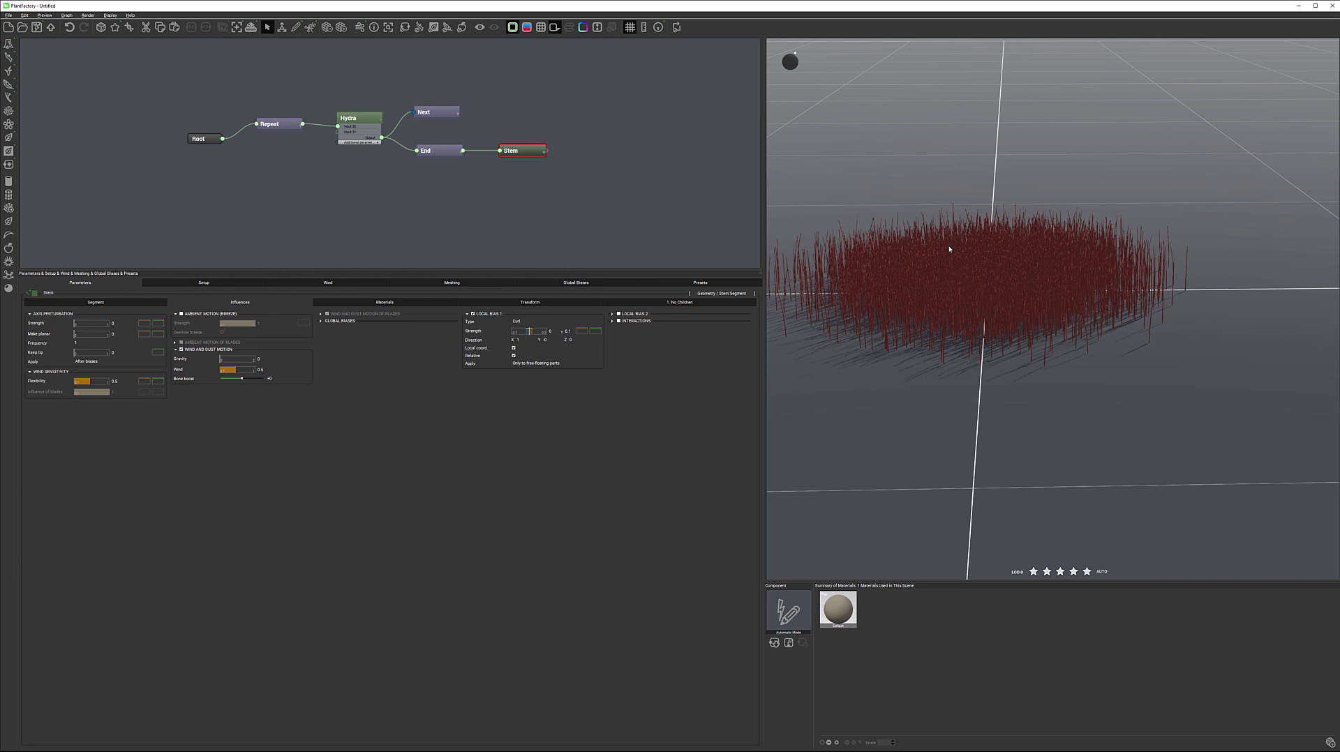
right_drag(949, 249, 948, 249)
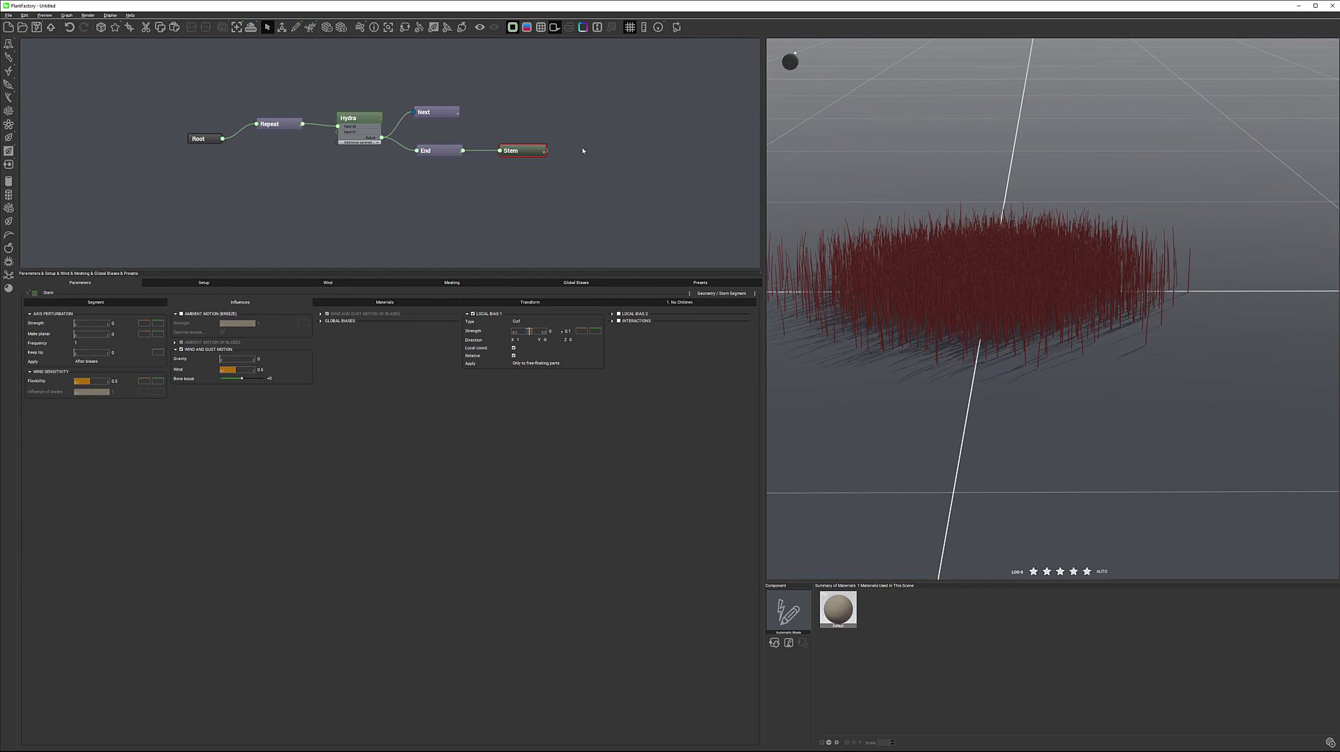
drag(534, 153, 564, 154)
right_click(497, 183)
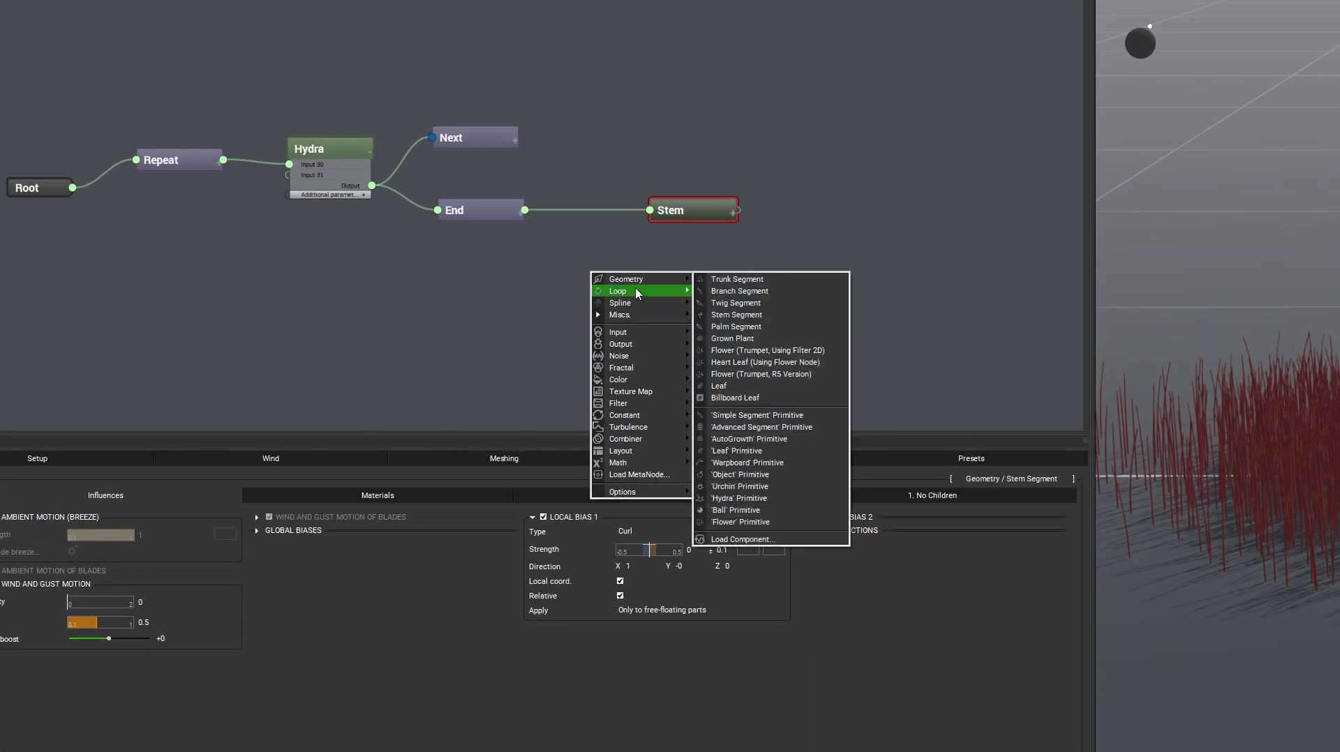
mouse_move(587, 254)
click(735, 293)
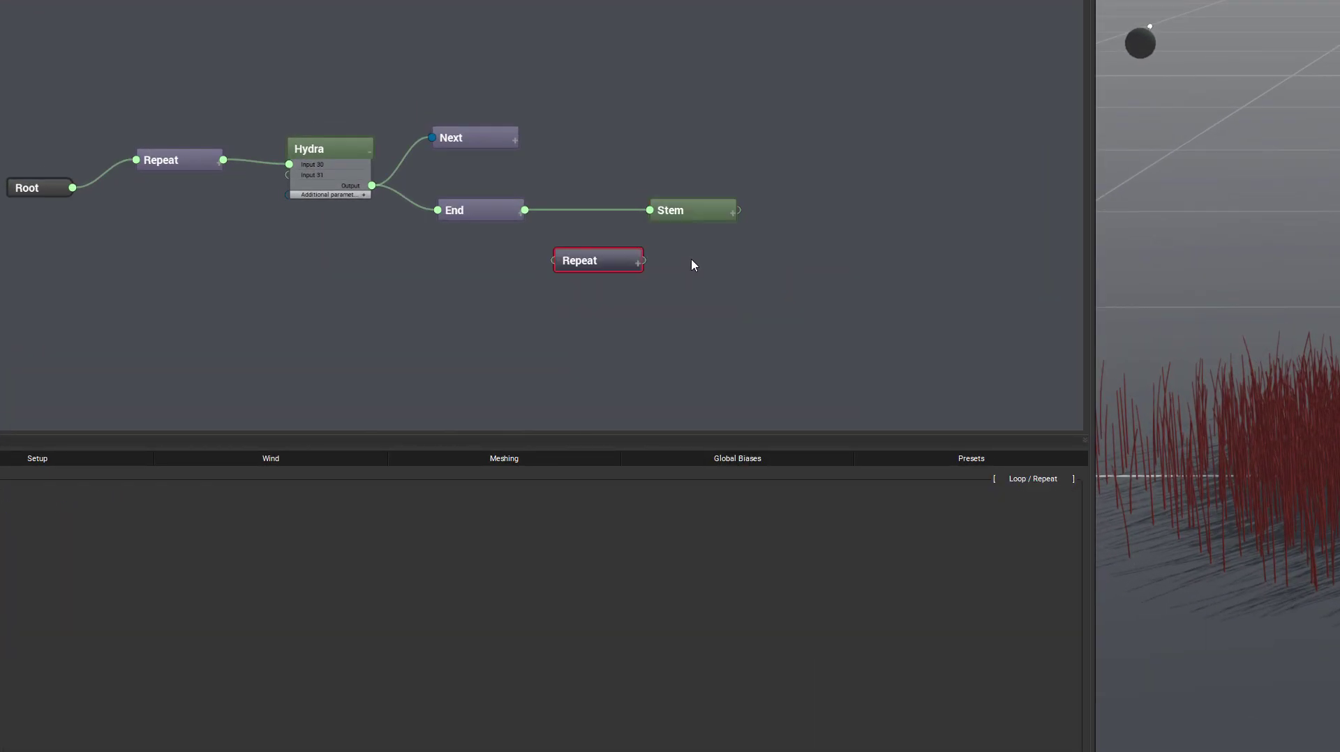
drag(524, 210, 555, 261)
Delete the link from End to Stem and connect the second Repeat's output to the Stem.
drag(709, 212, 759, 223)
click(634, 218)
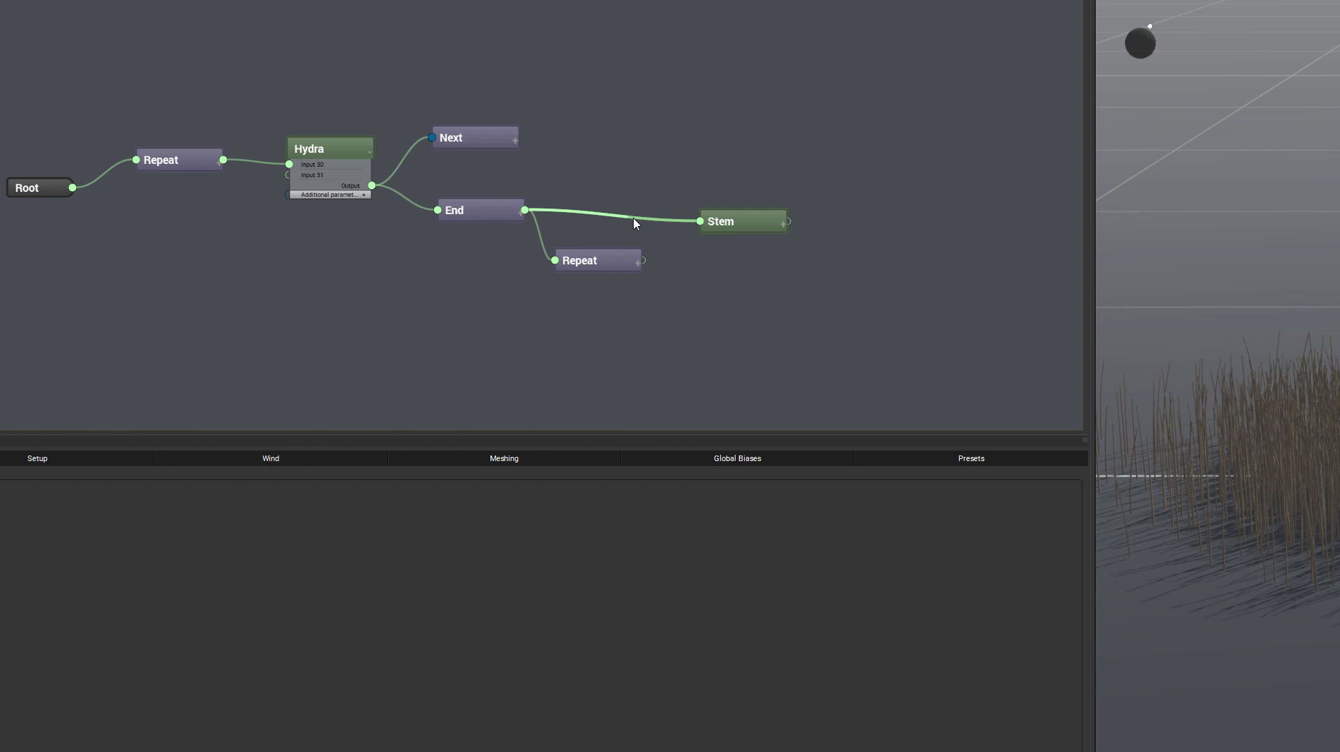
key(Delete)
drag(643, 260, 699, 222)
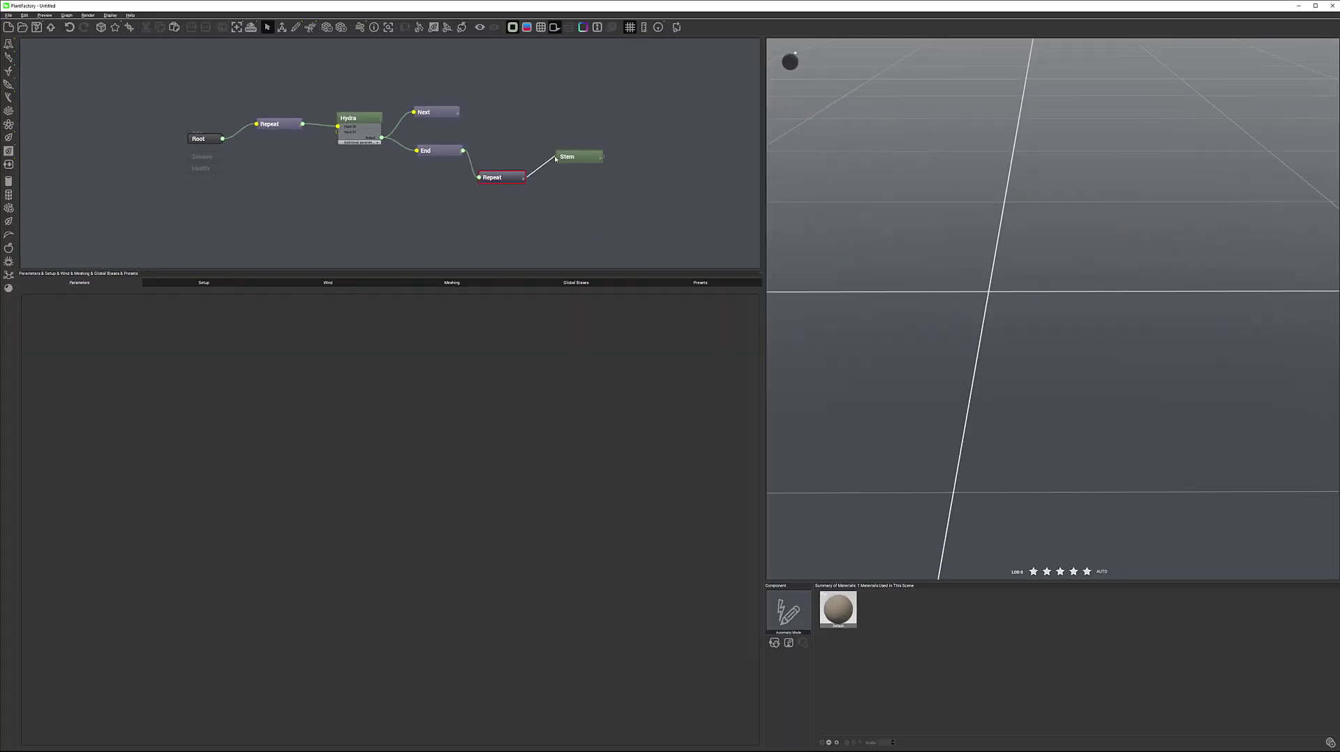
Add a Next loop node after the Stem and connect the Stem's No Children output to it.
right_click(586, 98)
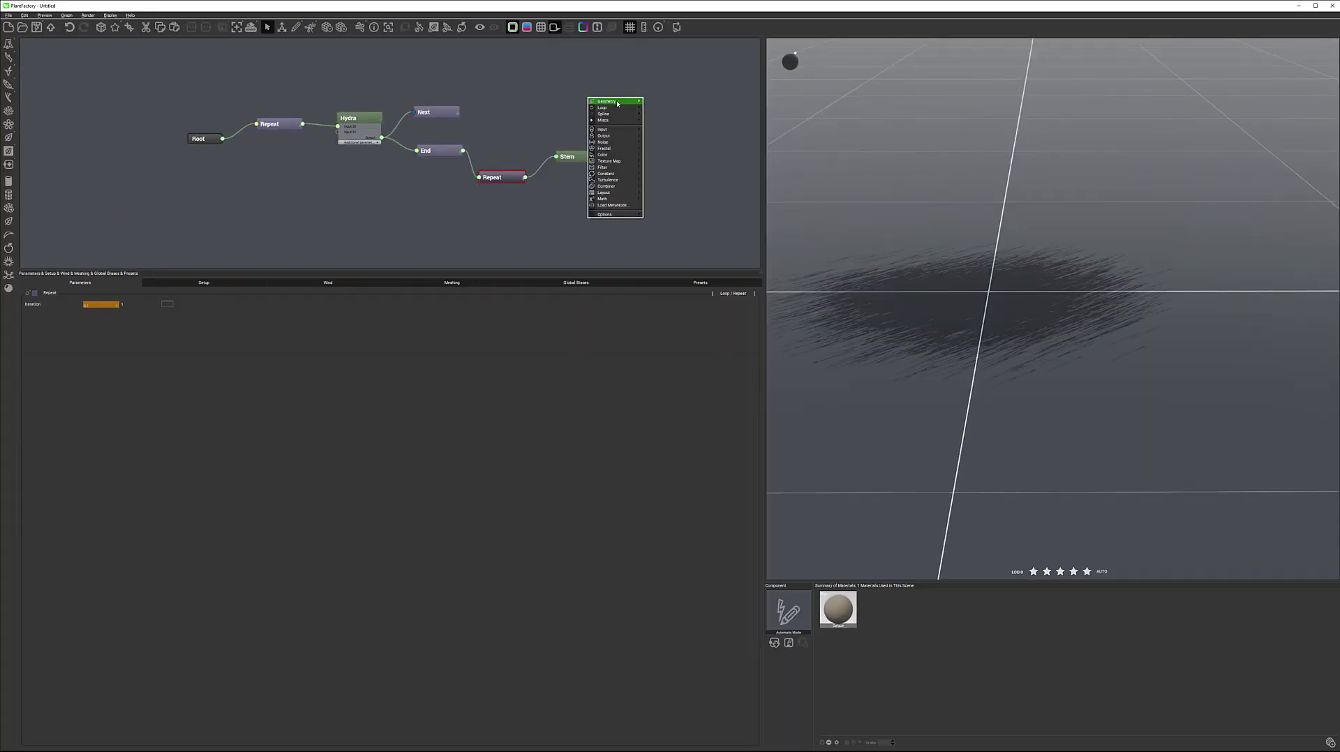
mouse_move(618, 107)
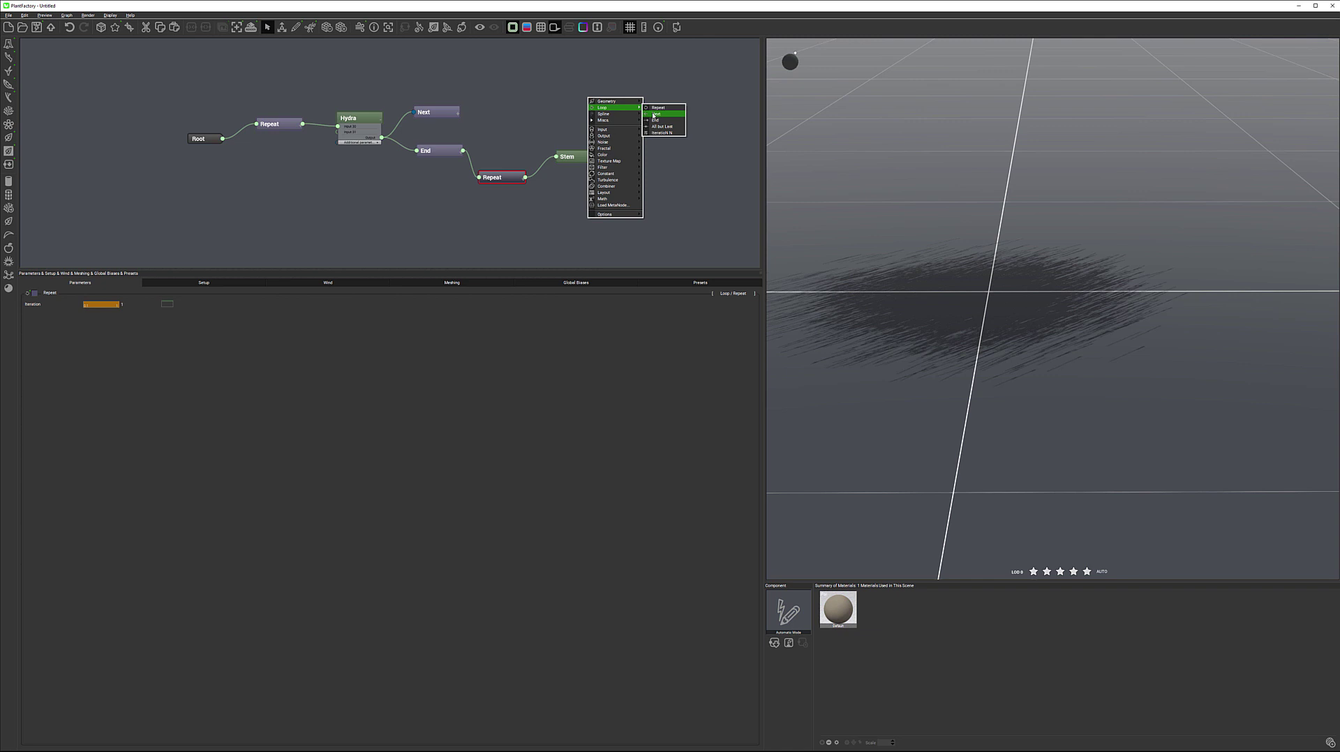
click(663, 113)
drag(593, 94, 604, 160)
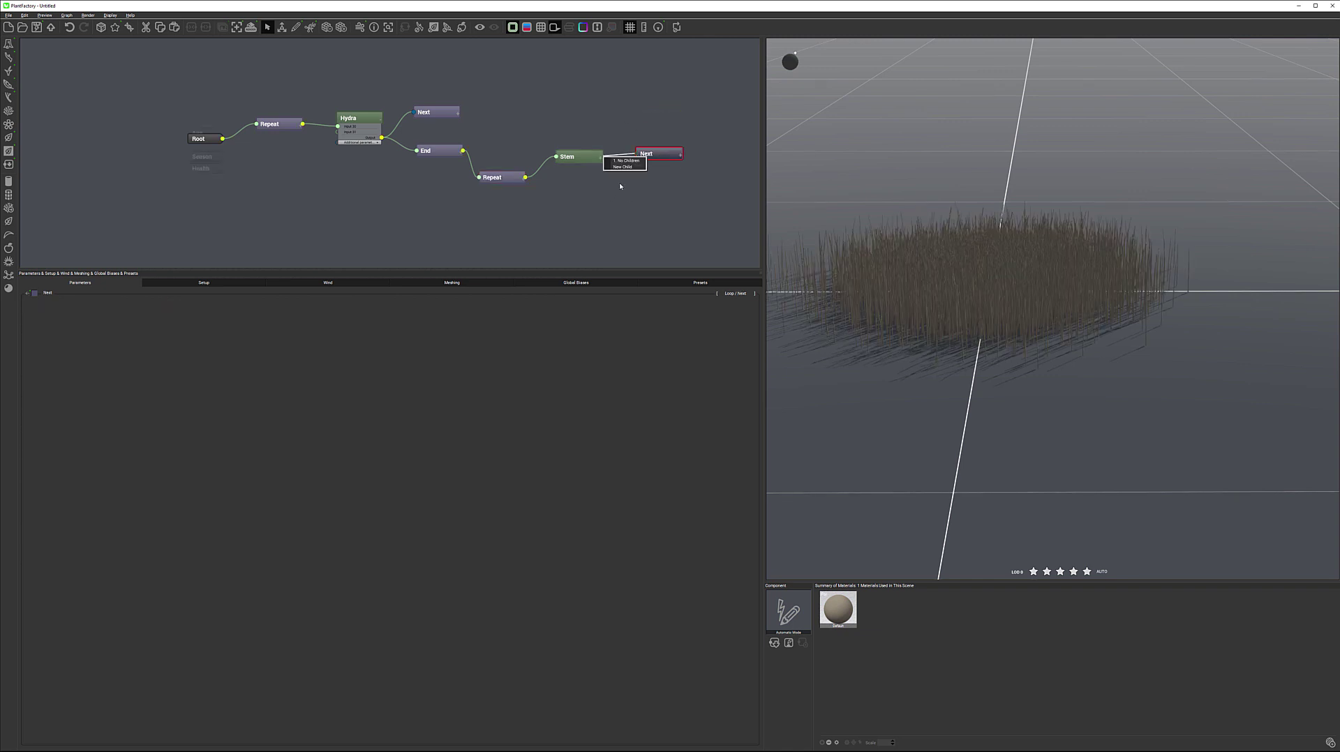
click(626, 160)
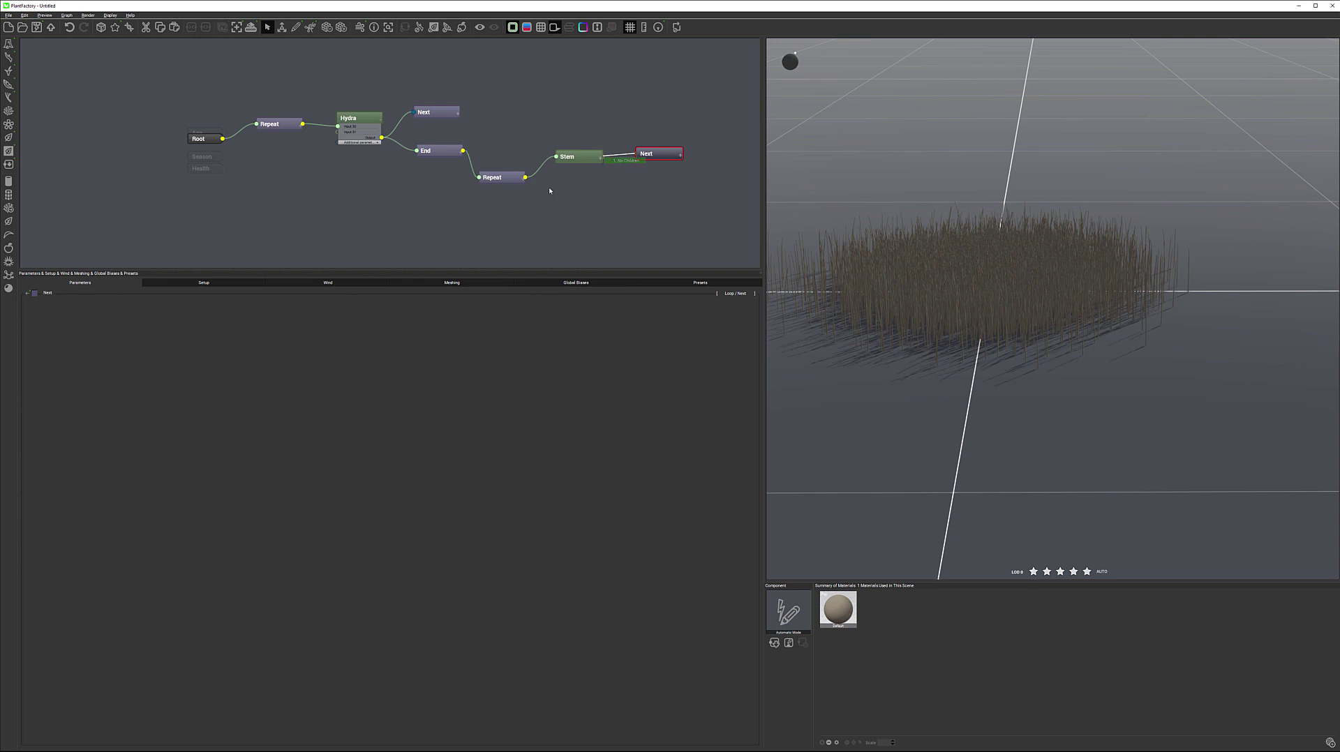
Set the second Repeat node's iteration to 3.
click(505, 178)
click(124, 304)
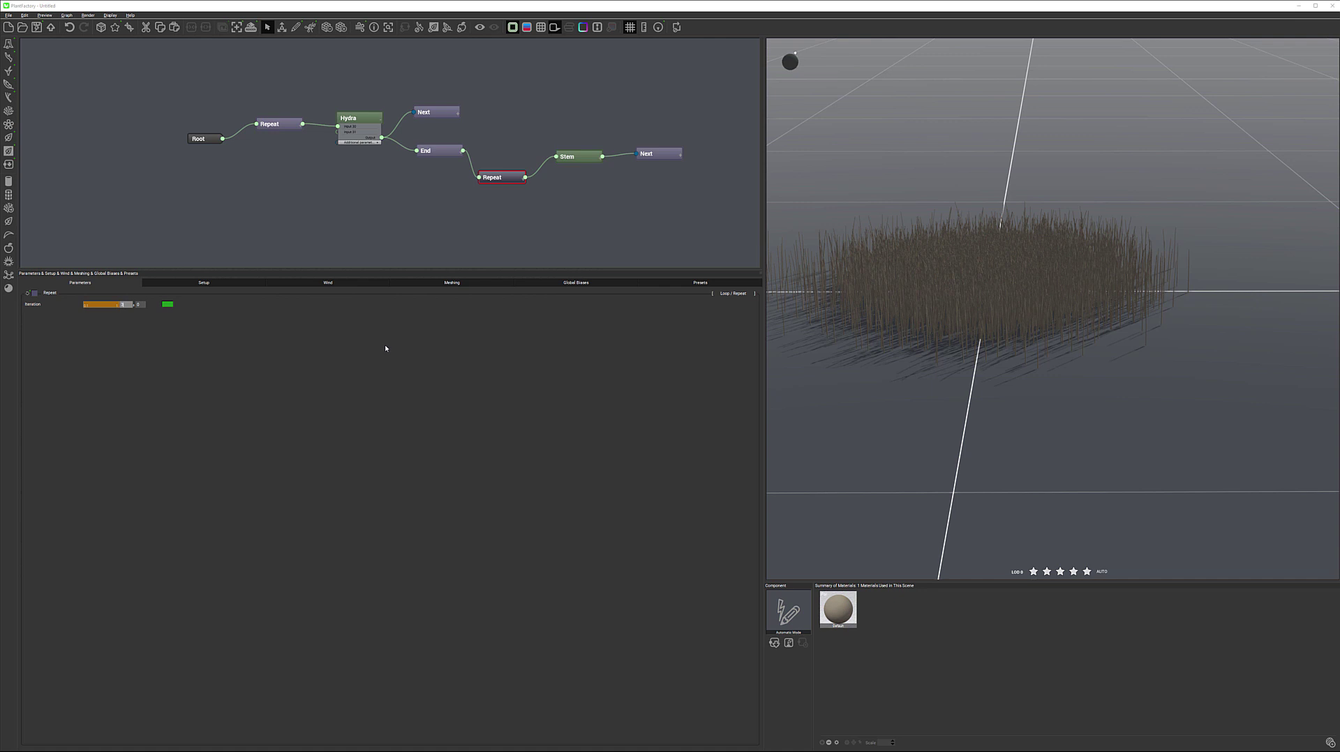
text(3)
key(Return)
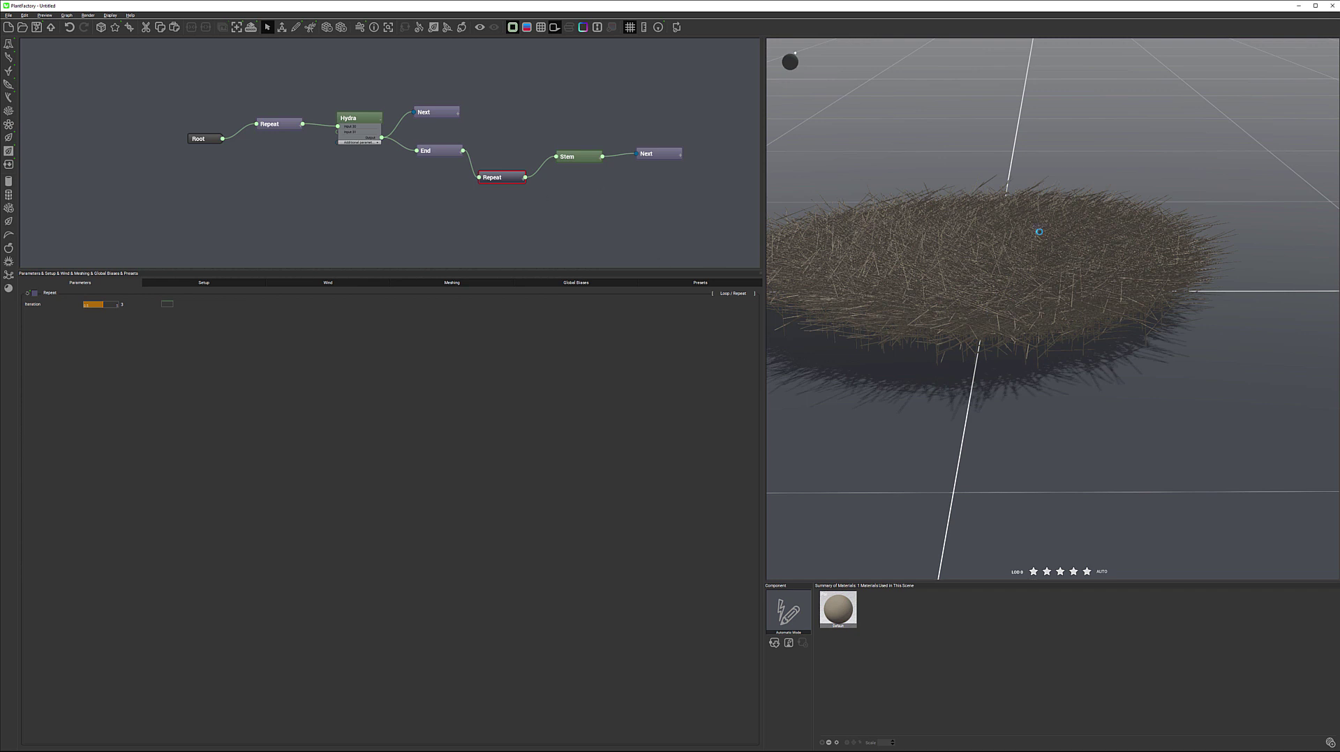
Examine the repeated stems of the plant from the side, from above and up close.
right_drag(1193, 248, 918, 271)
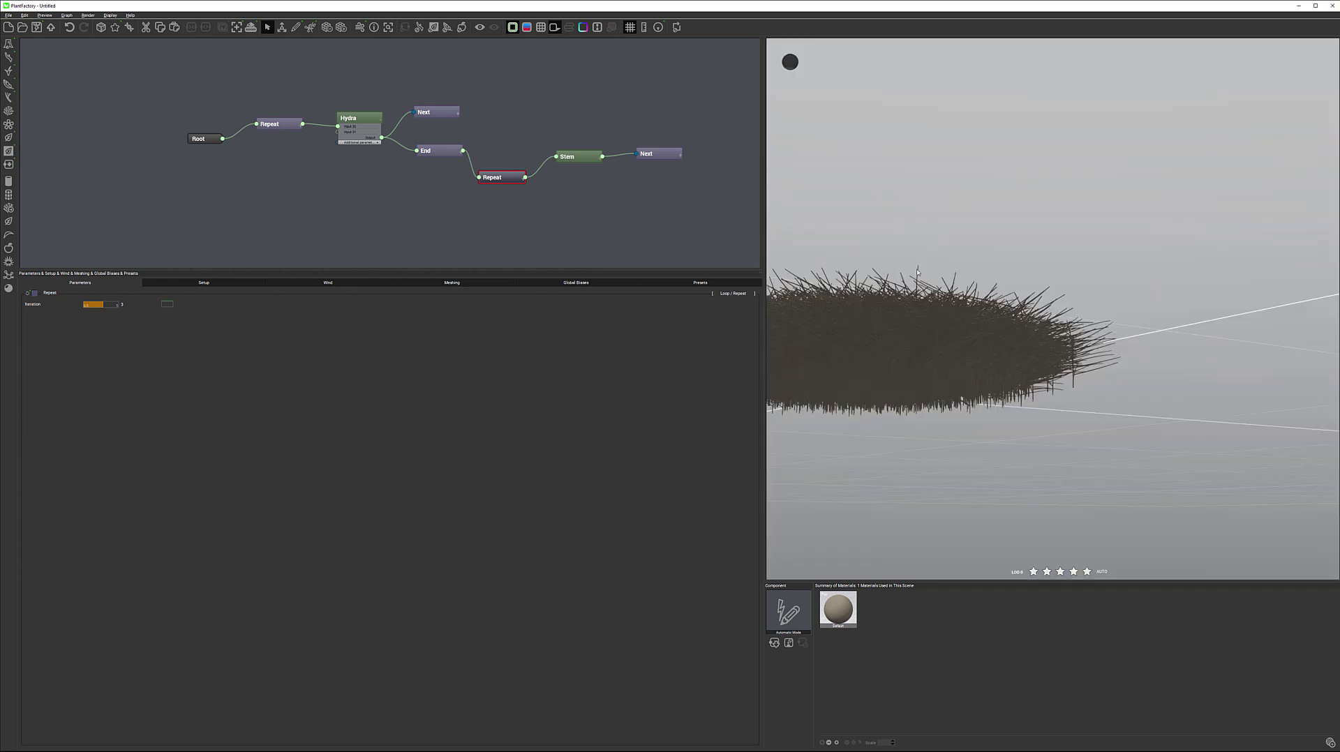
mouse_move(878, 312)
right_down()
mouse_move(869, 338)
mouse_move(841, 343)
mouse_move(868, 329)
right_up()
scroll(906, 325, up, 4)
scroll(890, 313, down, 3)
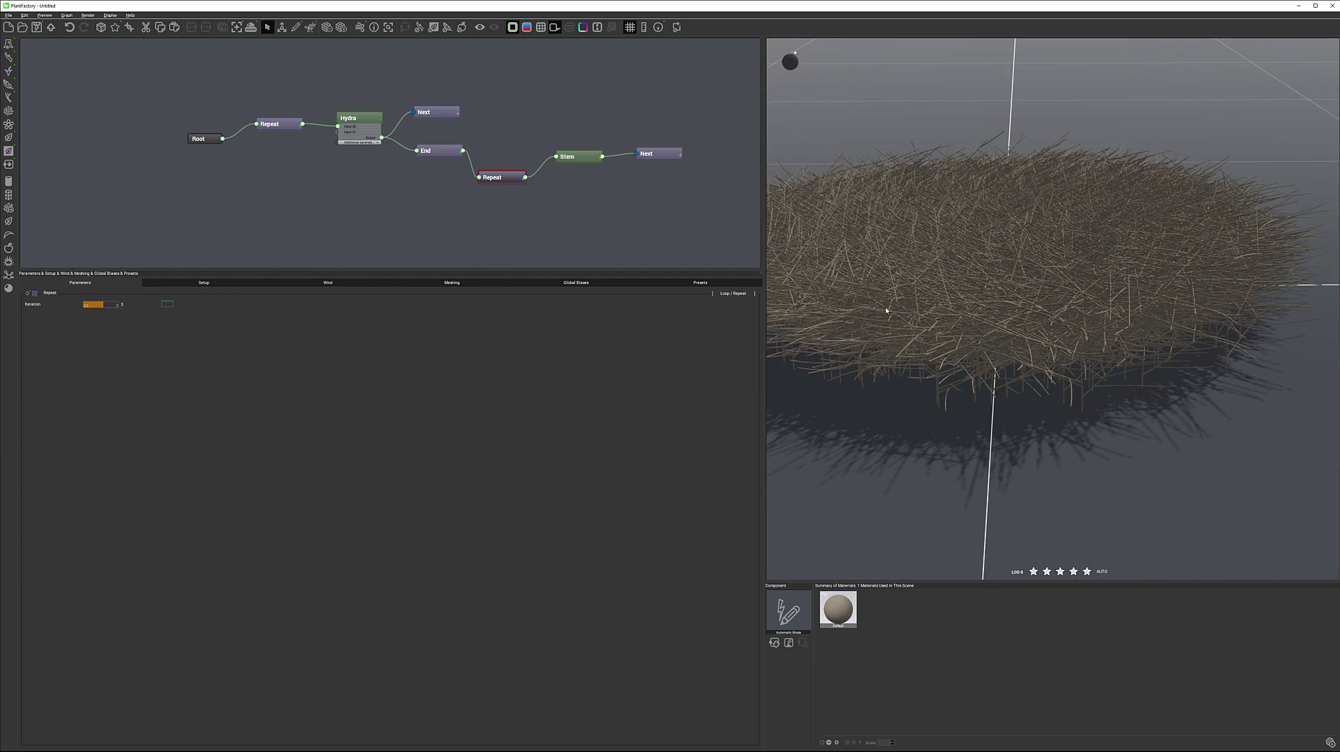
middle_drag(888, 298, 993, 316)
right_drag(993, 317, 893, 332)
scroll(1028, 280, down, 4)
scroll(1005, 282, up, 2)
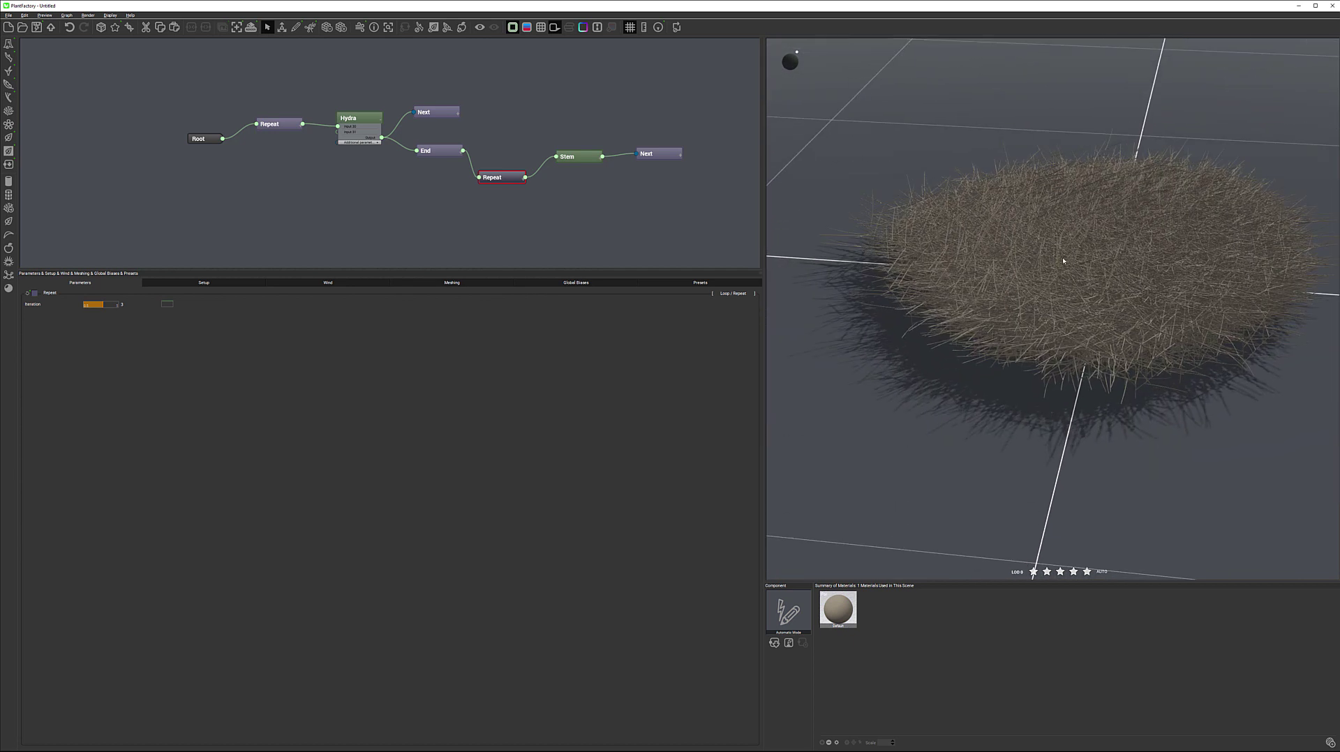
middle_drag(1062, 257, 1007, 284)
drag(987, 286, 997, 284)
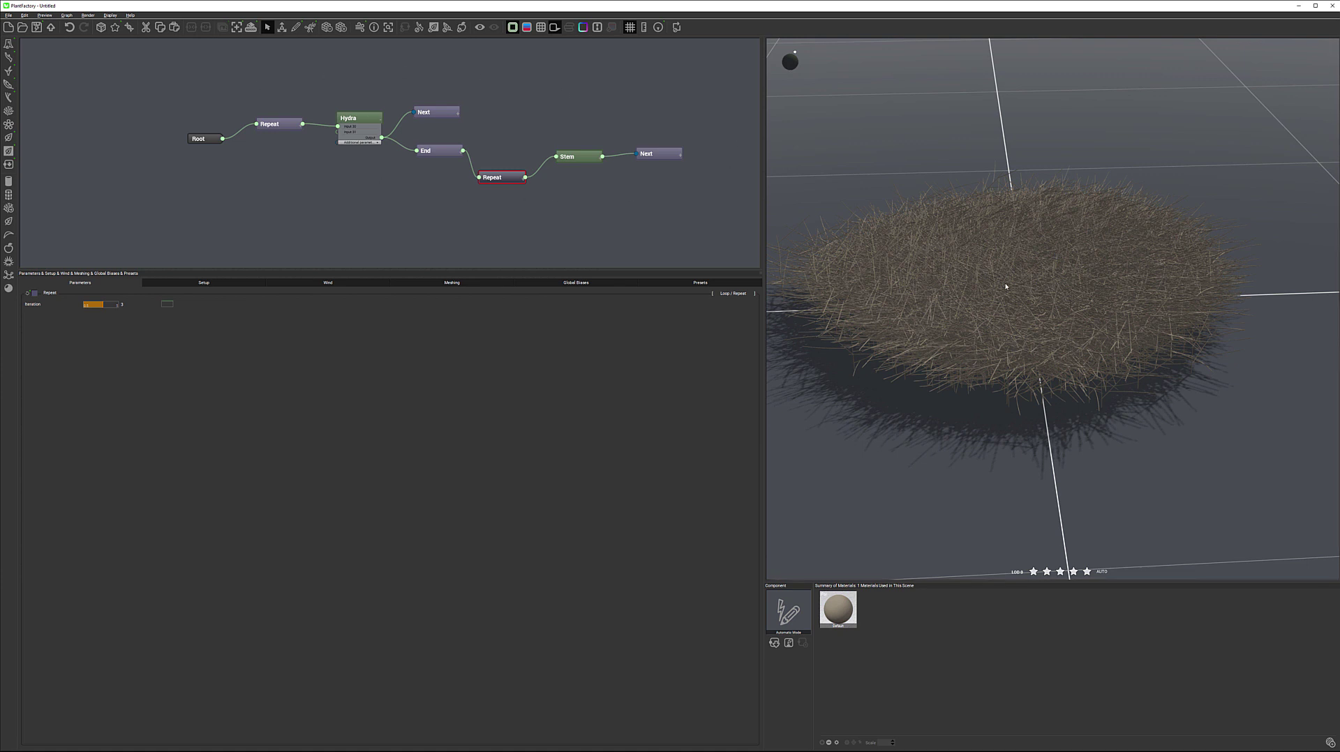
double_click(499, 178)
key(Escape)
key(Escape)
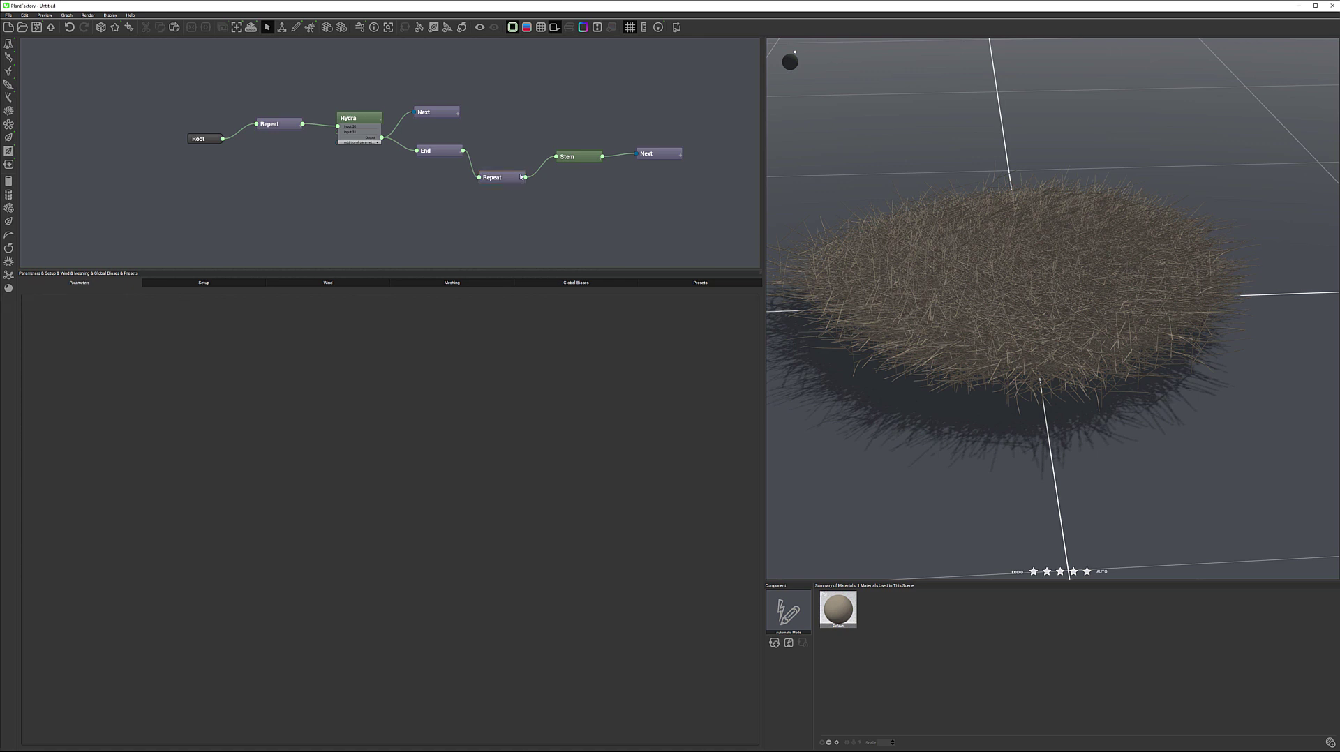
Delete the second Repeat node and the Next node after the Stem, and move the Stem closer to End.
click(522, 177)
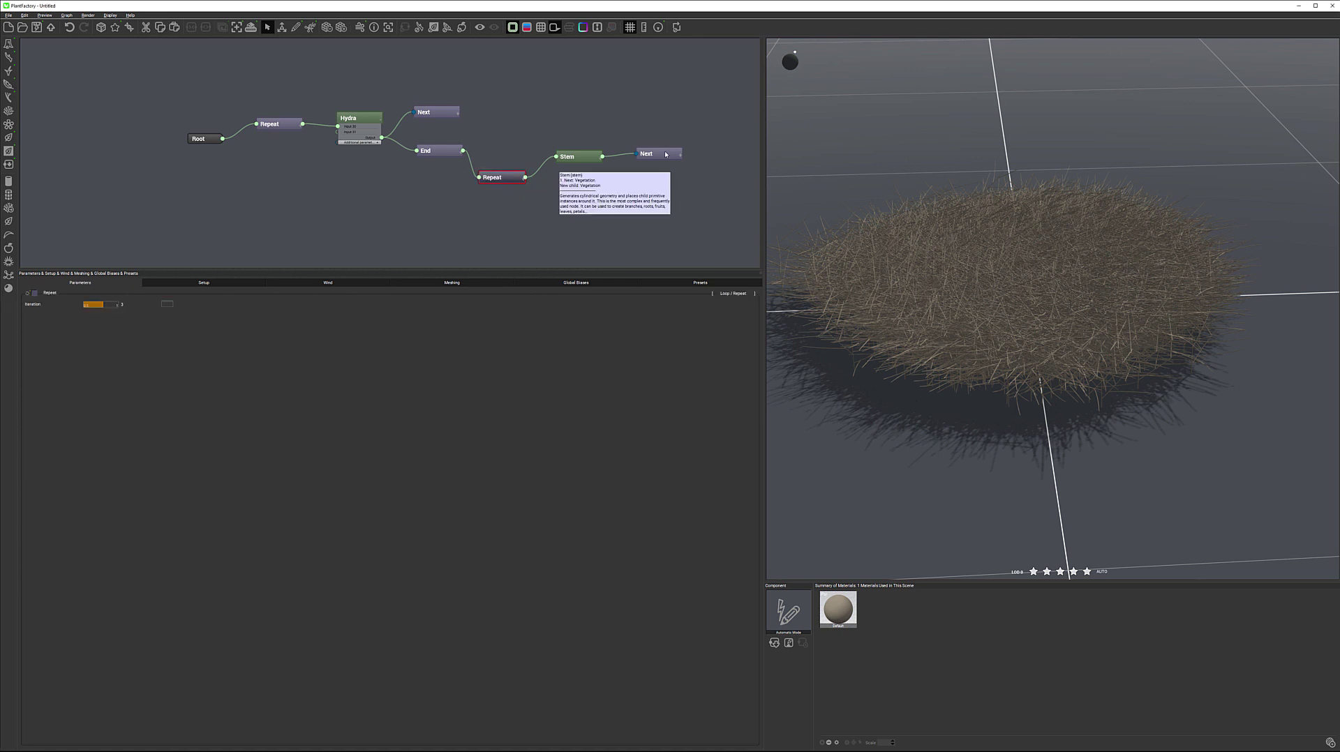
key(Delete)
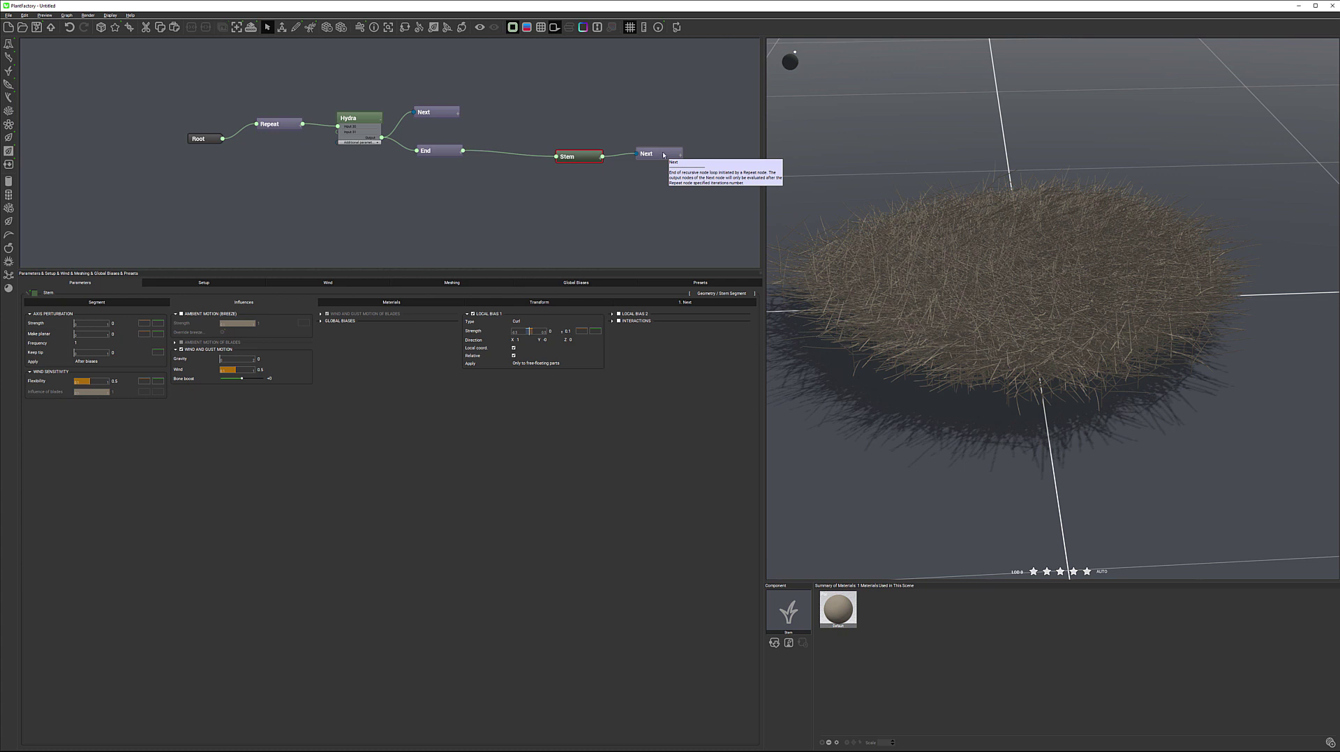
click(667, 154)
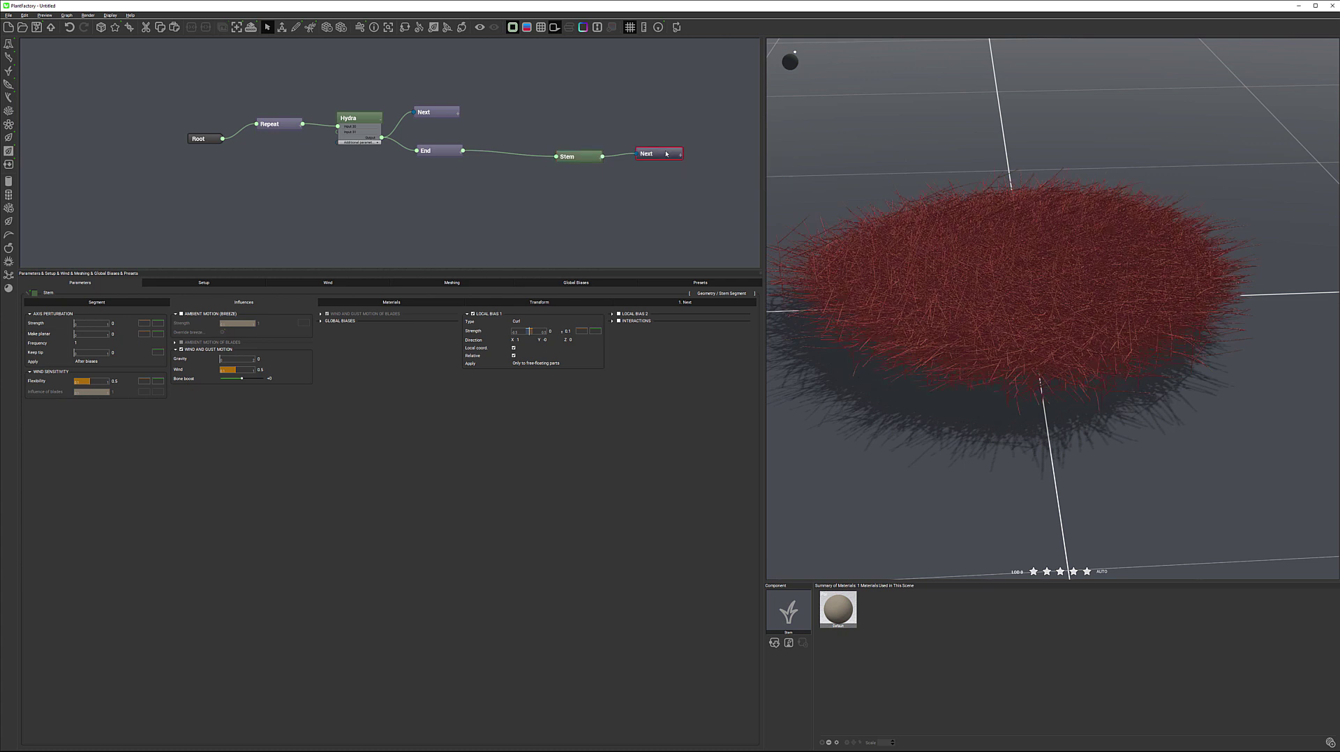
key(Delete)
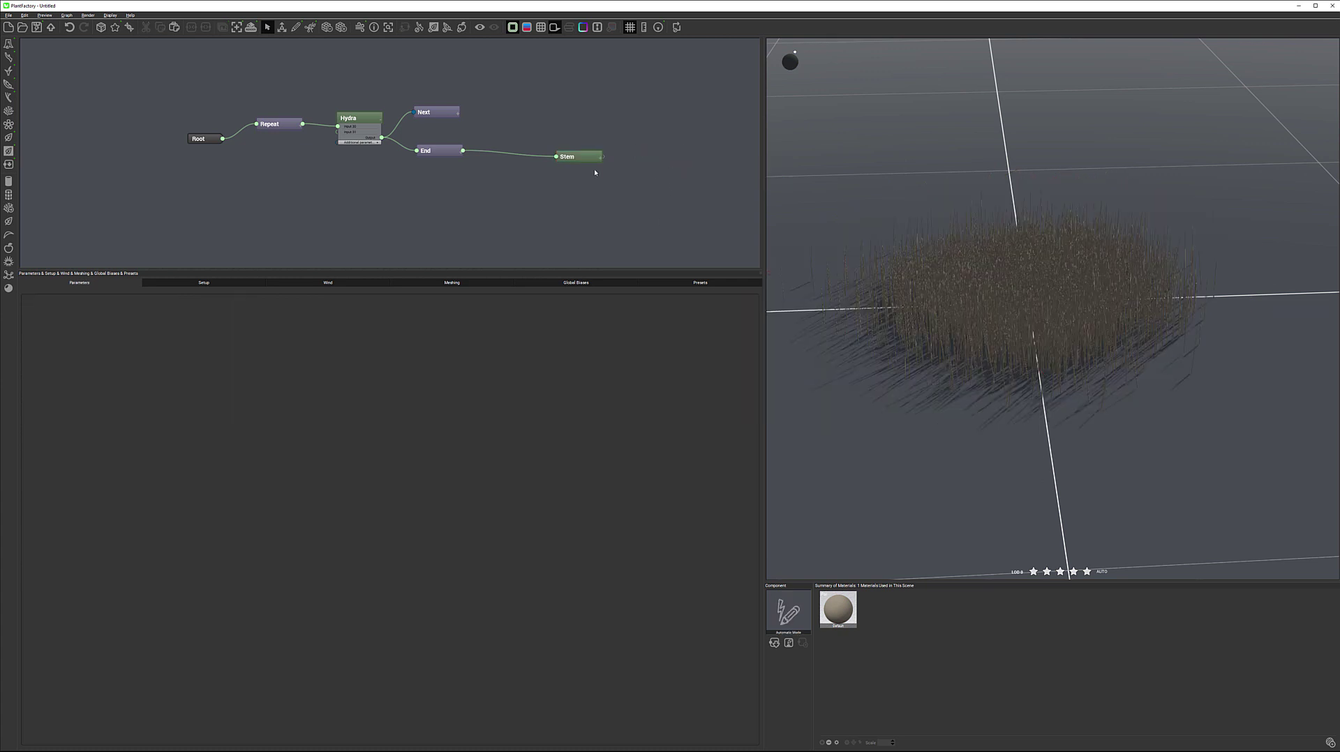
drag(571, 155, 550, 140)
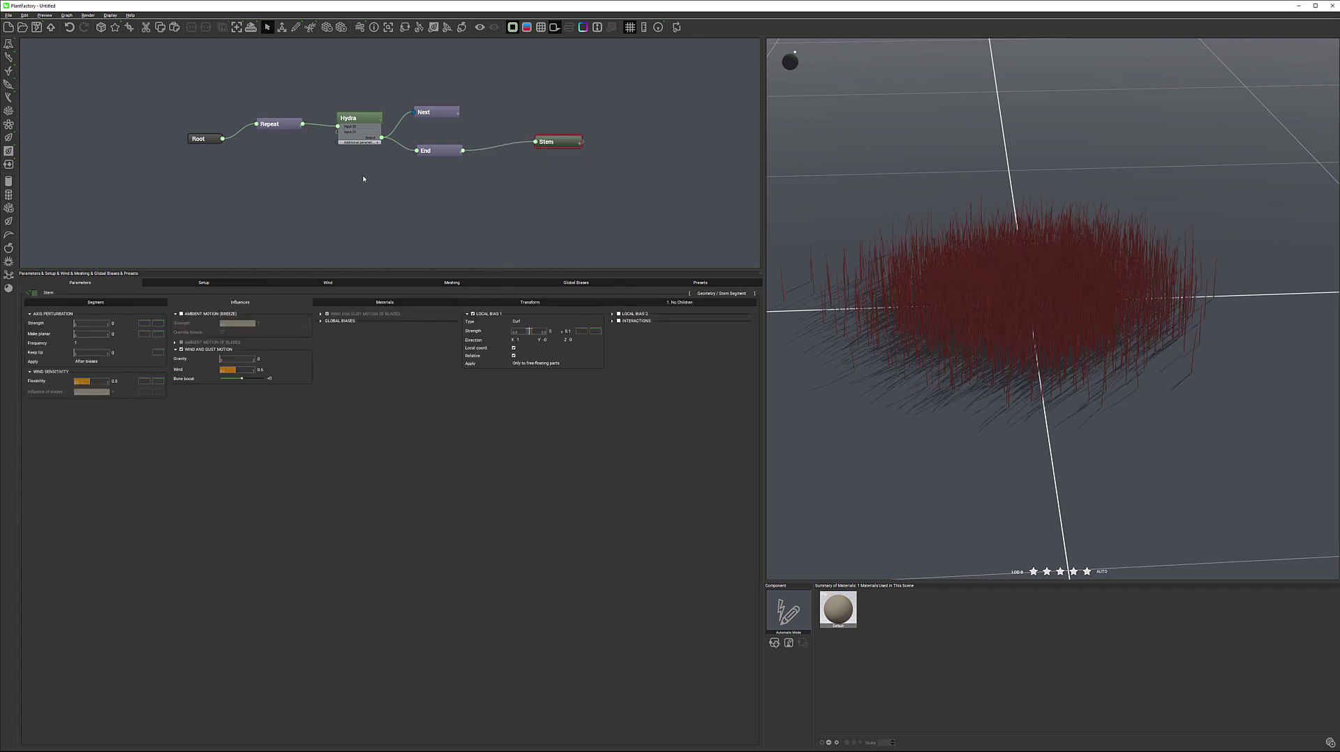
Set the Hydra node's number of children to 8 and look over the plant.
click(275, 129)
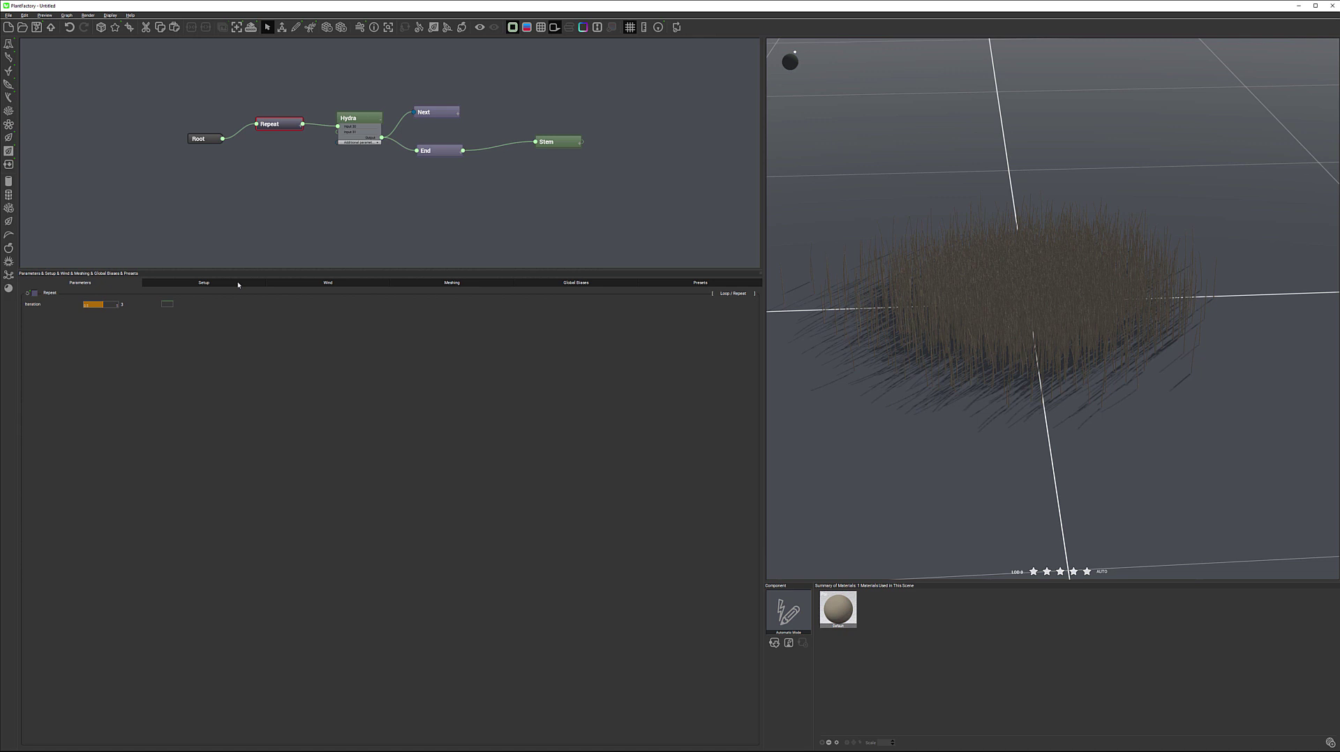
click(122, 306)
click(364, 124)
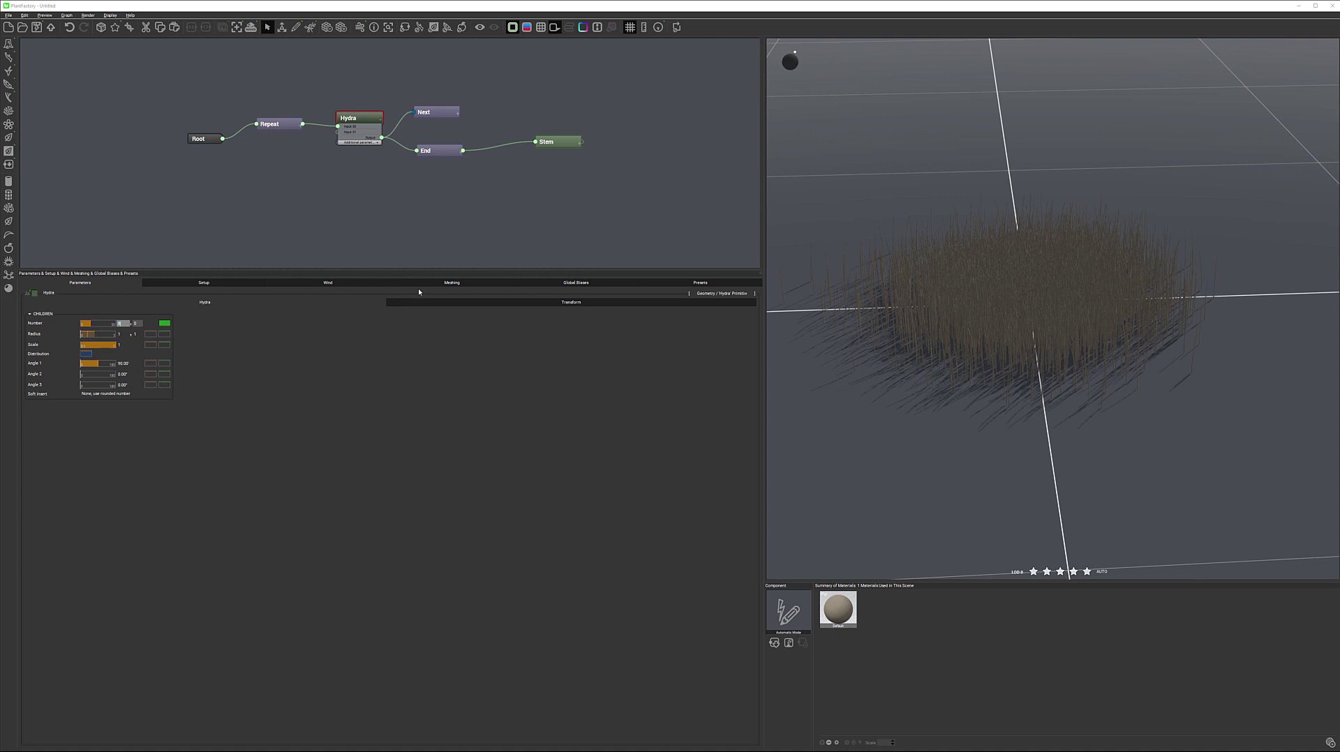
click(290, 338)
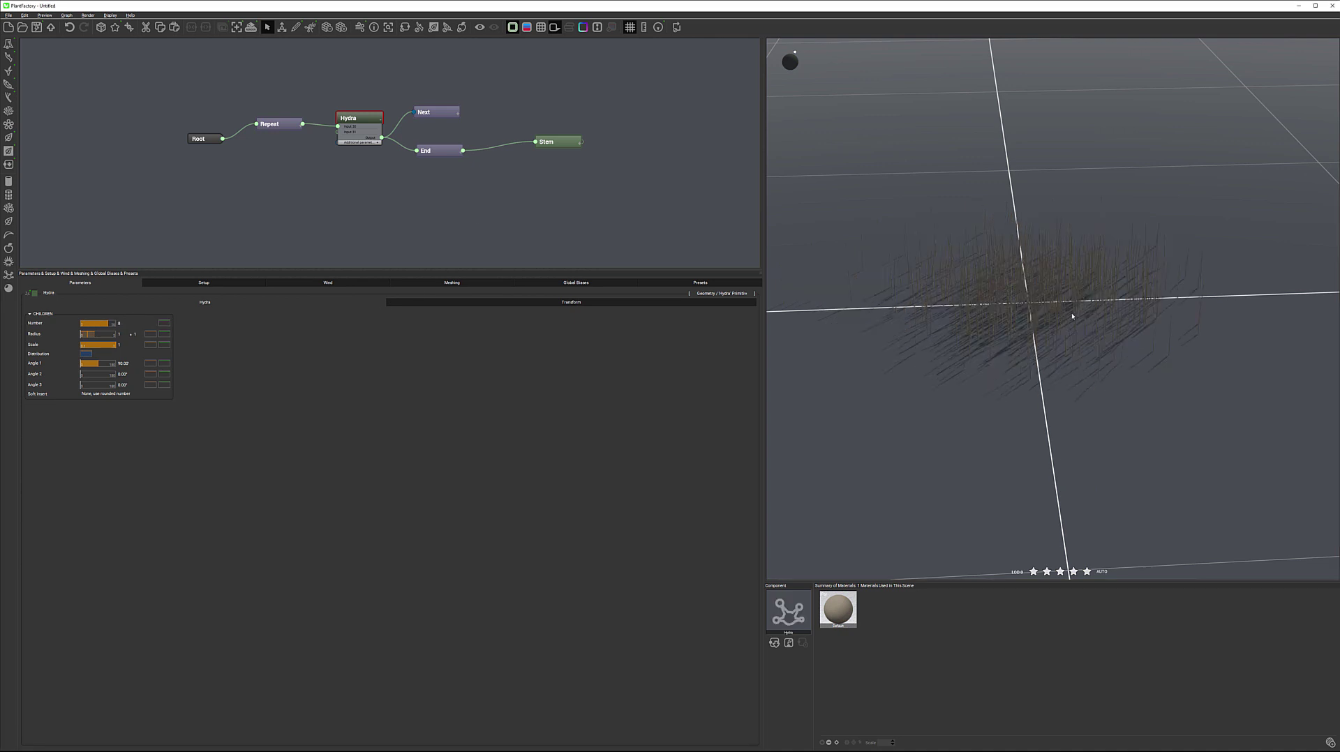
drag(1016, 305, 1053, 328)
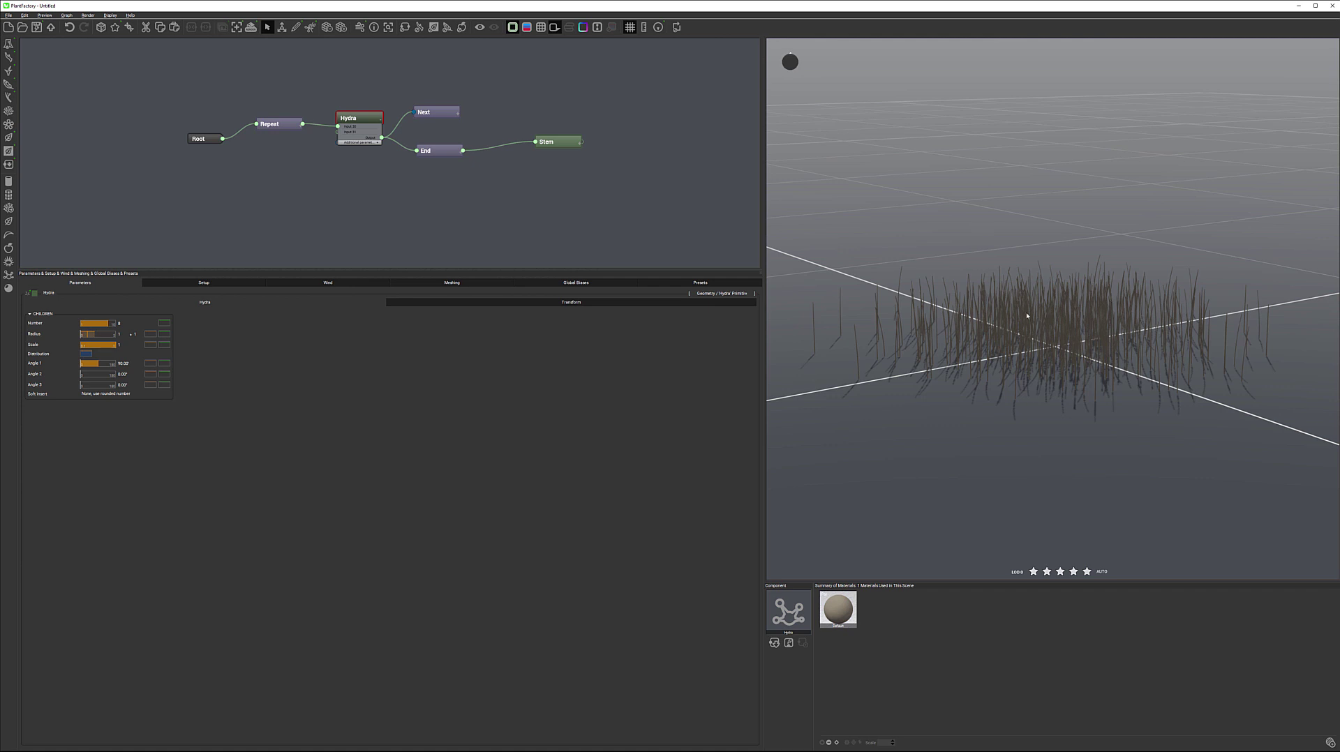
drag(1046, 339, 968, 300)
scroll(1059, 290, up, 2)
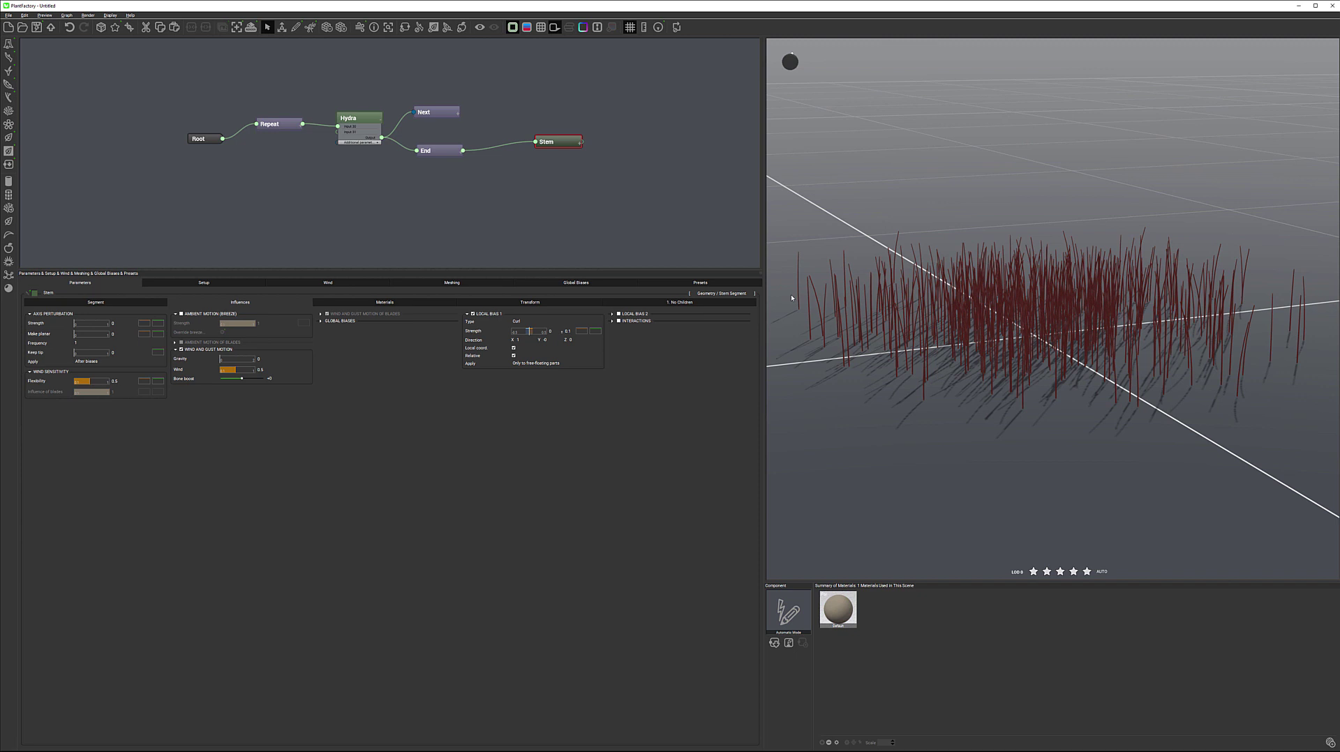
Move the Stem nearer to the End node and increase its segment length, then frame the whole plant.
drag(560, 140, 532, 149)
click(126, 304)
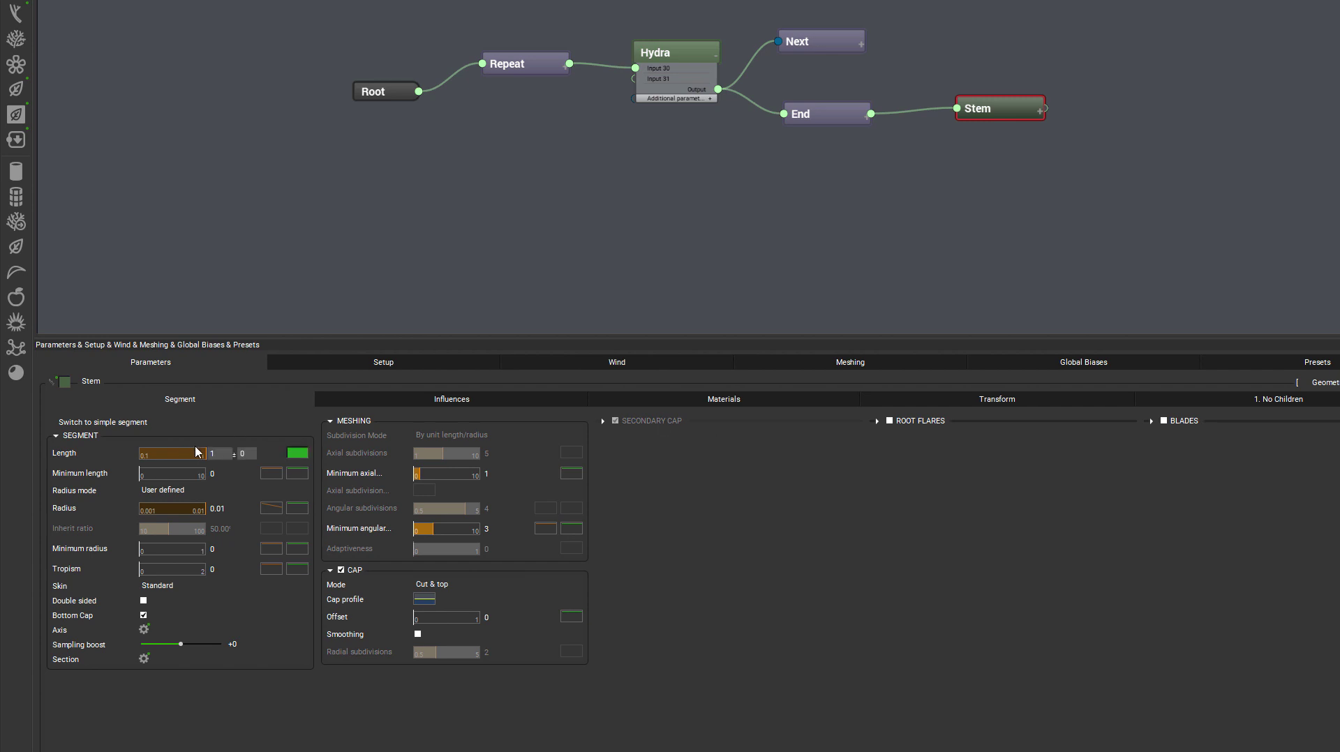
double_click(219, 454)
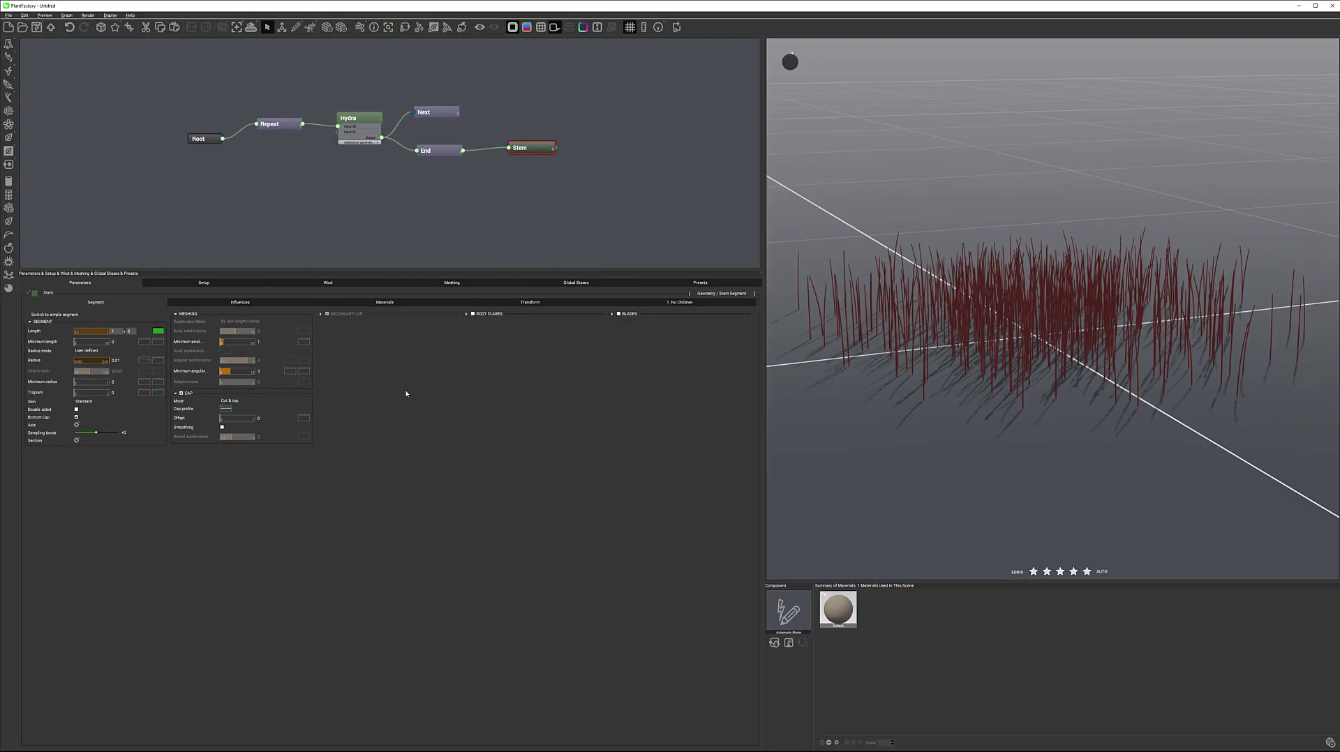
key(ctrl+z)
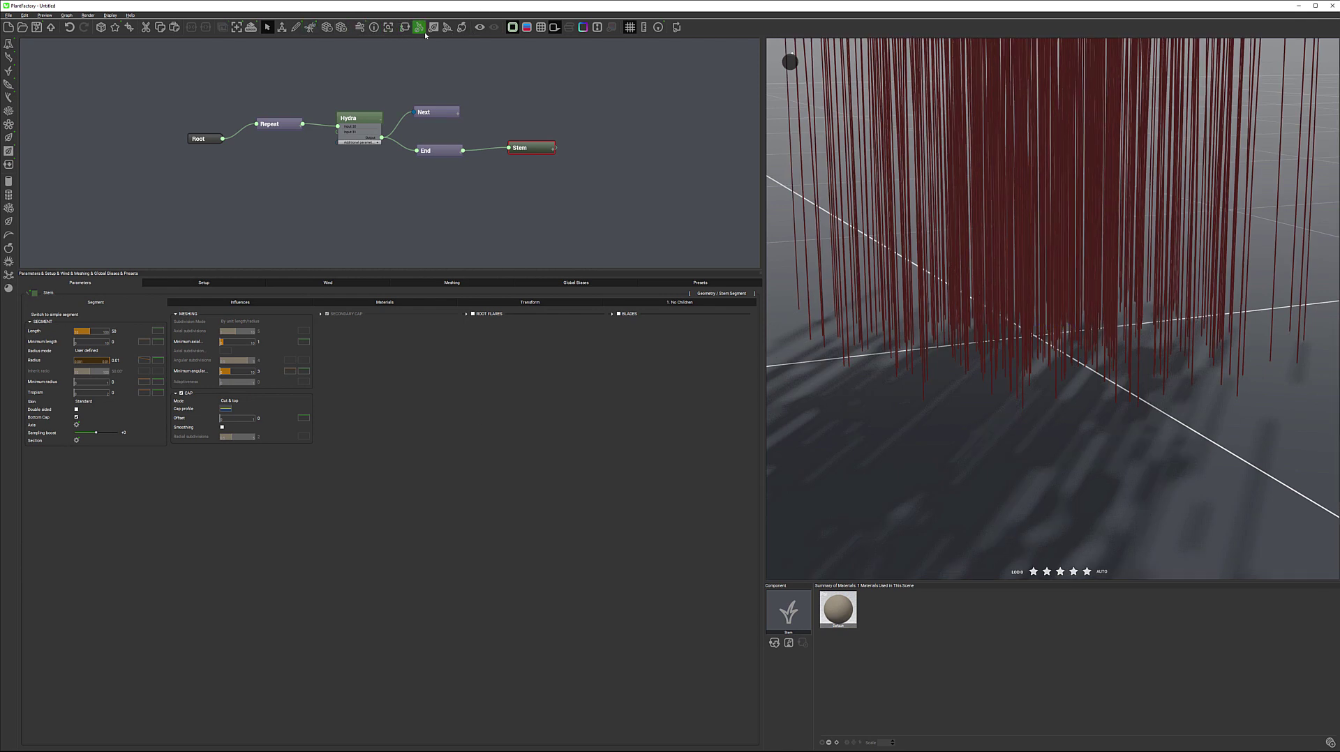
click(388, 28)
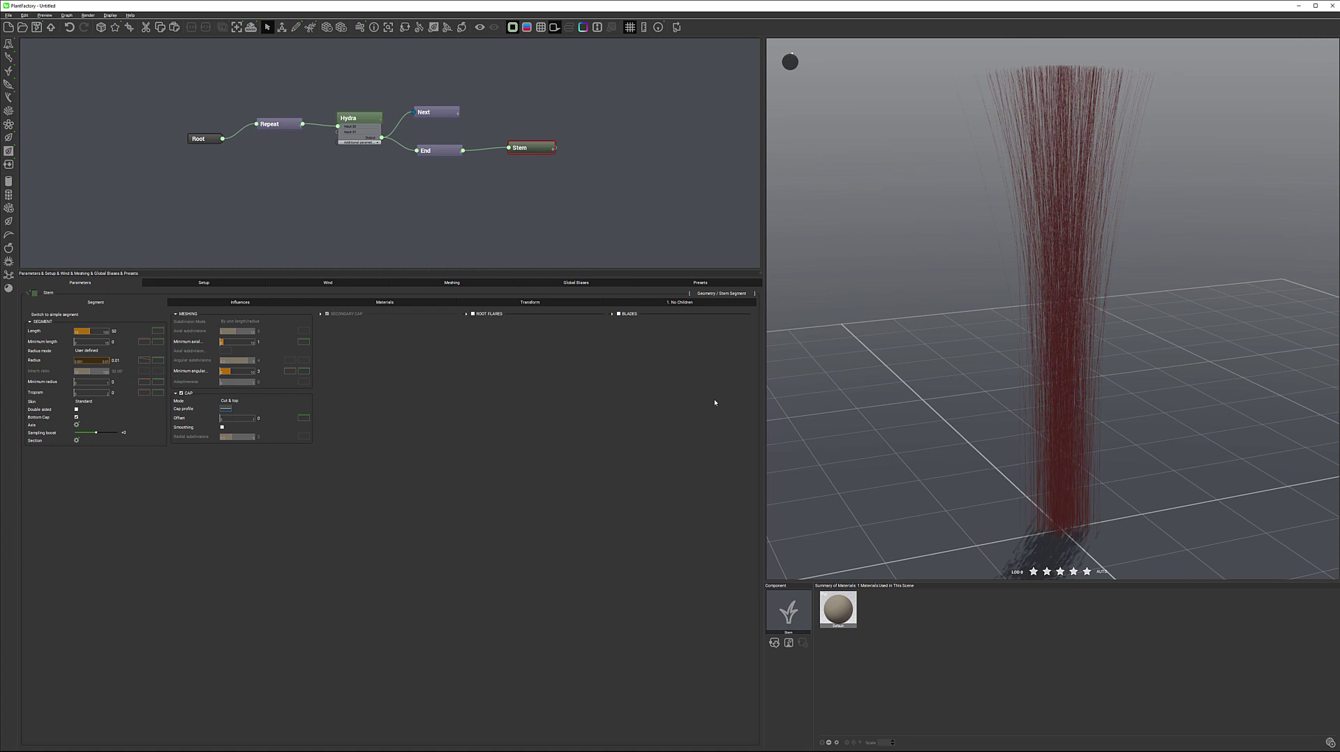
drag(918, 456, 977, 458)
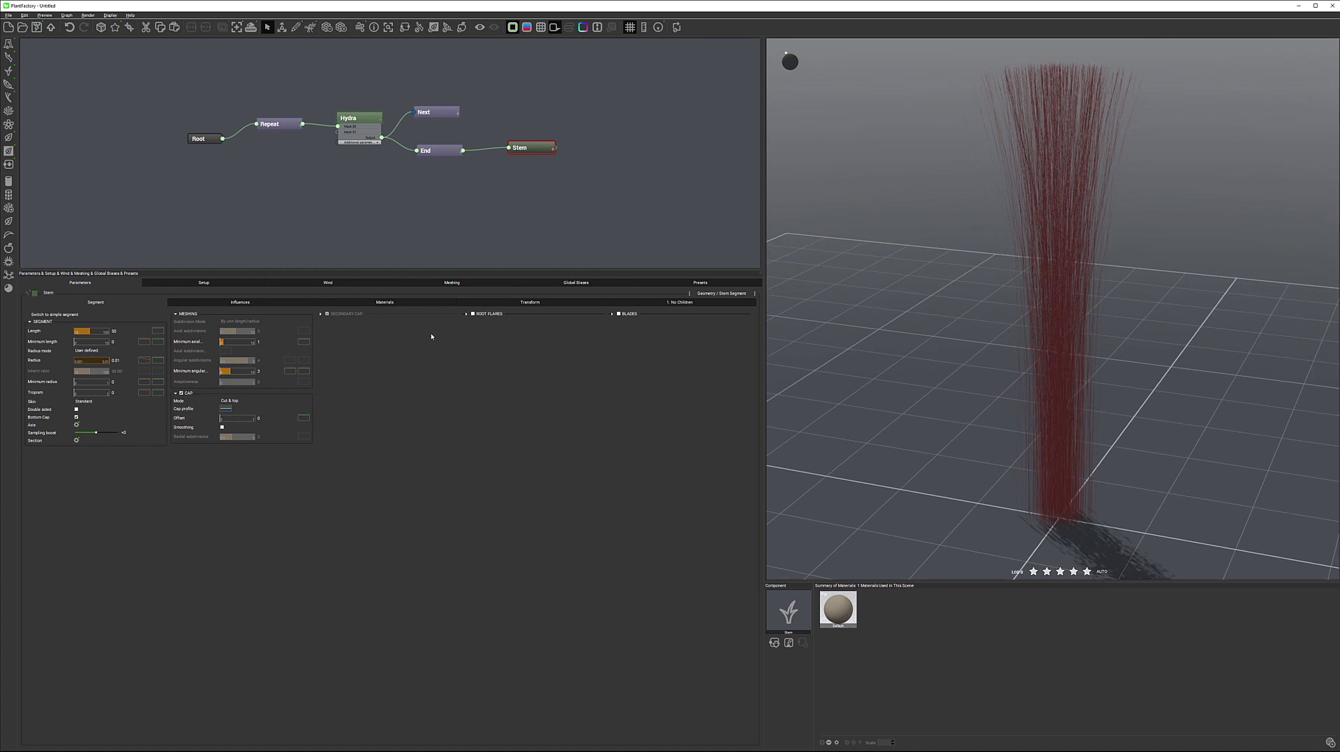
Add a random variation to the Stem's segment length and check the uneven stem heights.
mouse_move(141, 335)
click(129, 332)
key(Return)
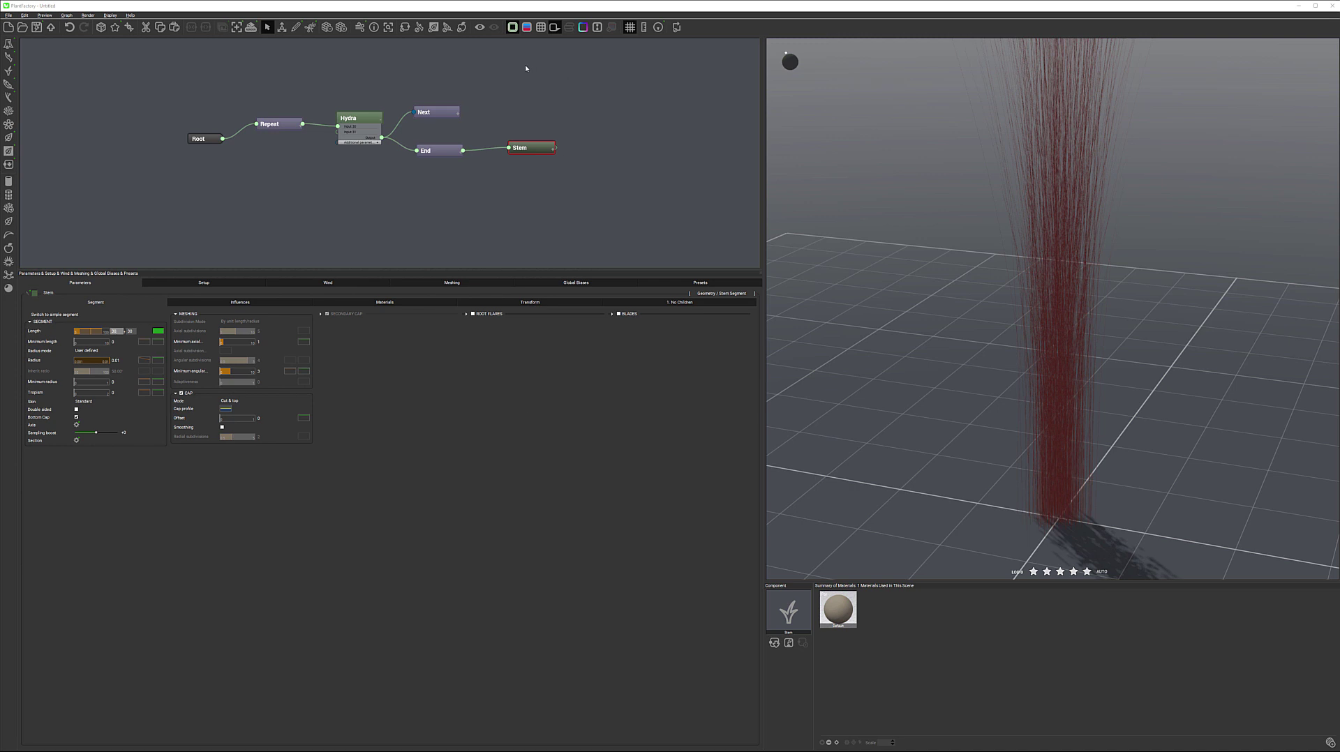
key(Return)
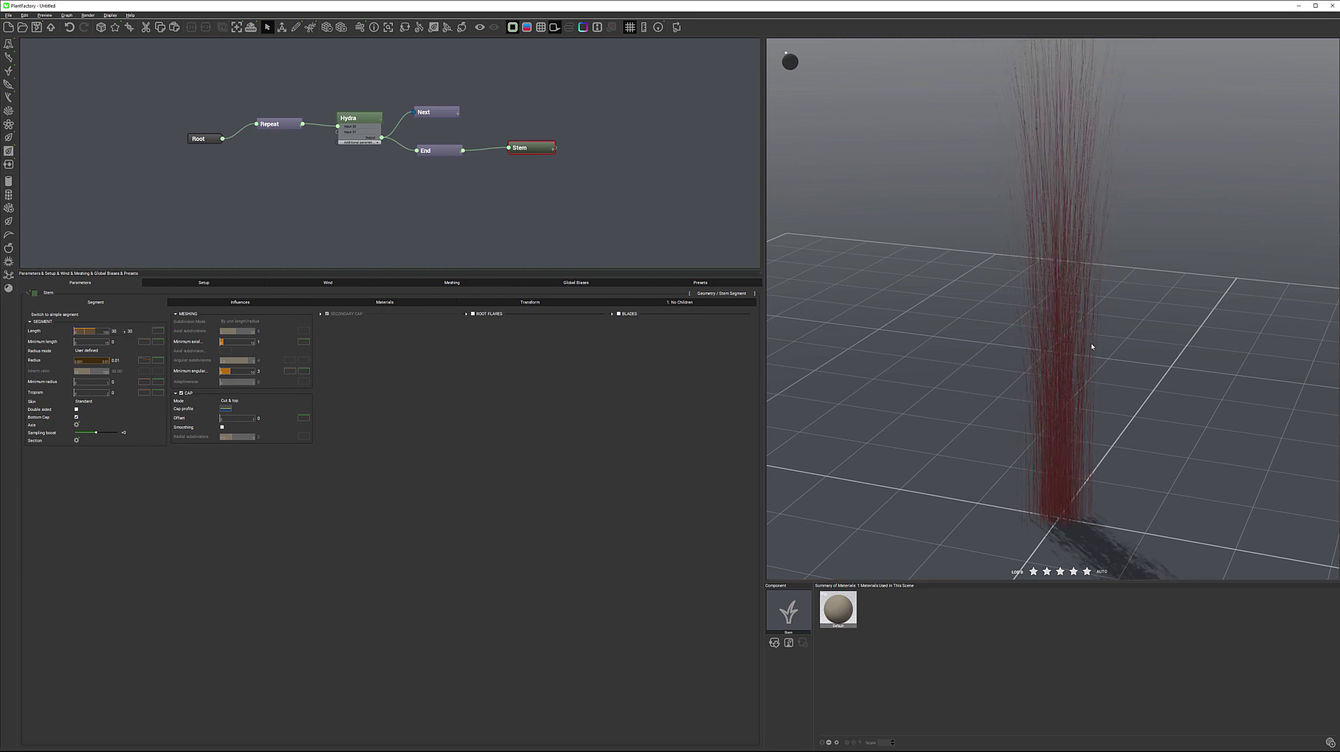
mouse_move(1076, 372)
right_down()
mouse_move(1096, 371)
mouse_move(1068, 328)
mouse_move(1065, 348)
right_up()
drag(1066, 348, 1124, 347)
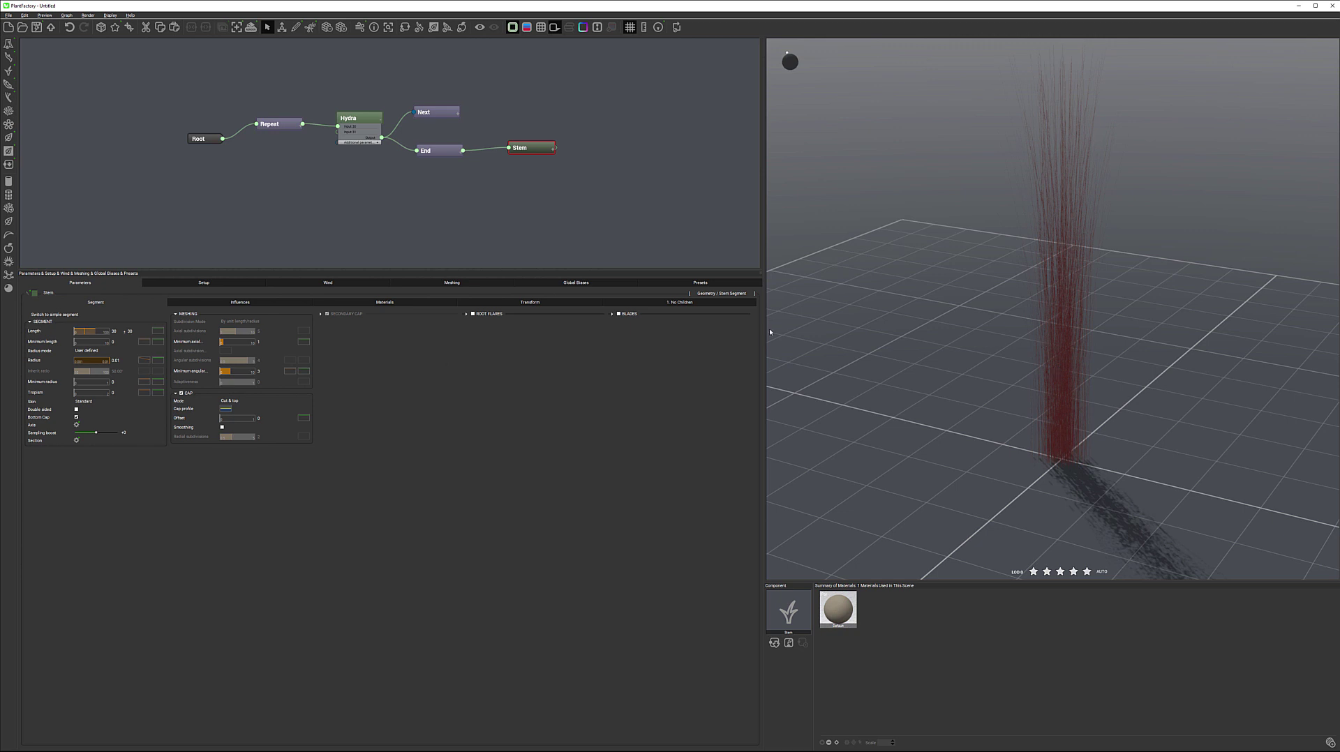
Set the Stem's base segment length to 25.
click(115, 331)
text(25)
key(Return)
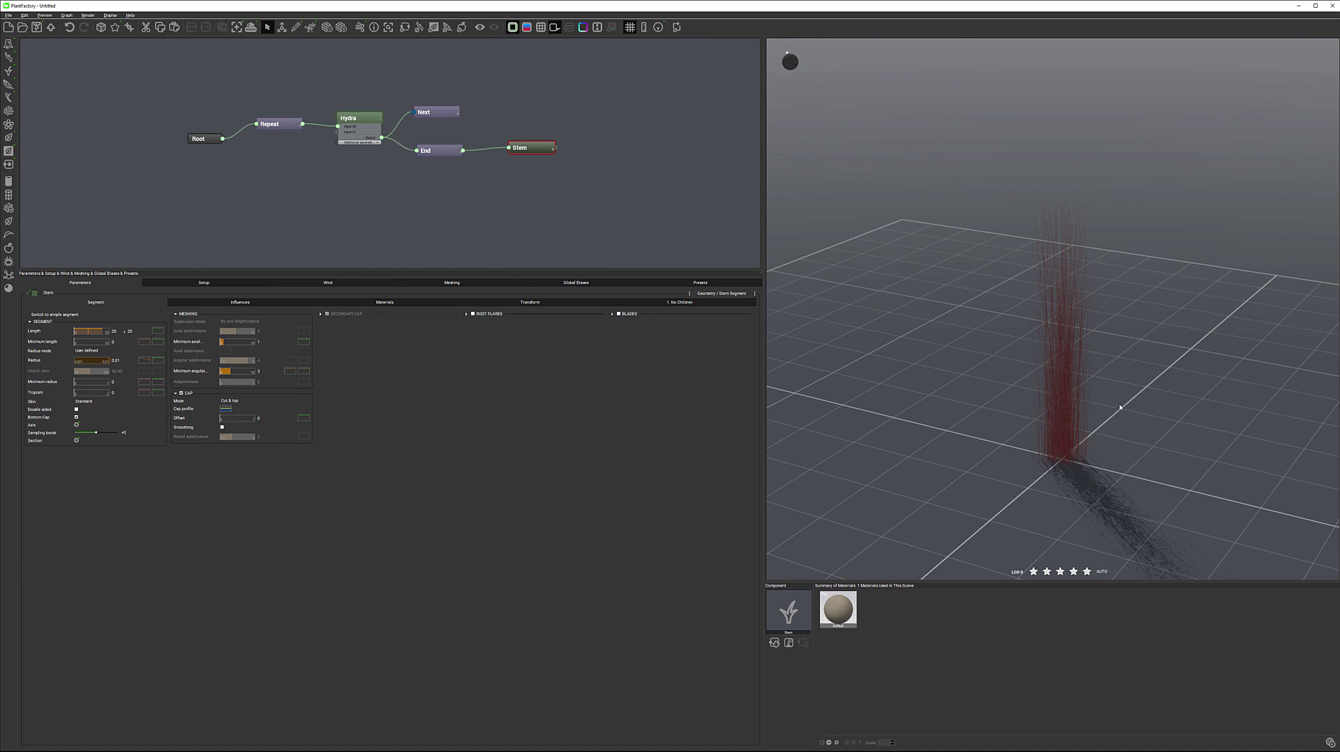
mouse_move(1119, 407)
right_down()
mouse_move(1071, 377)
mouse_move(1117, 425)
right_up()
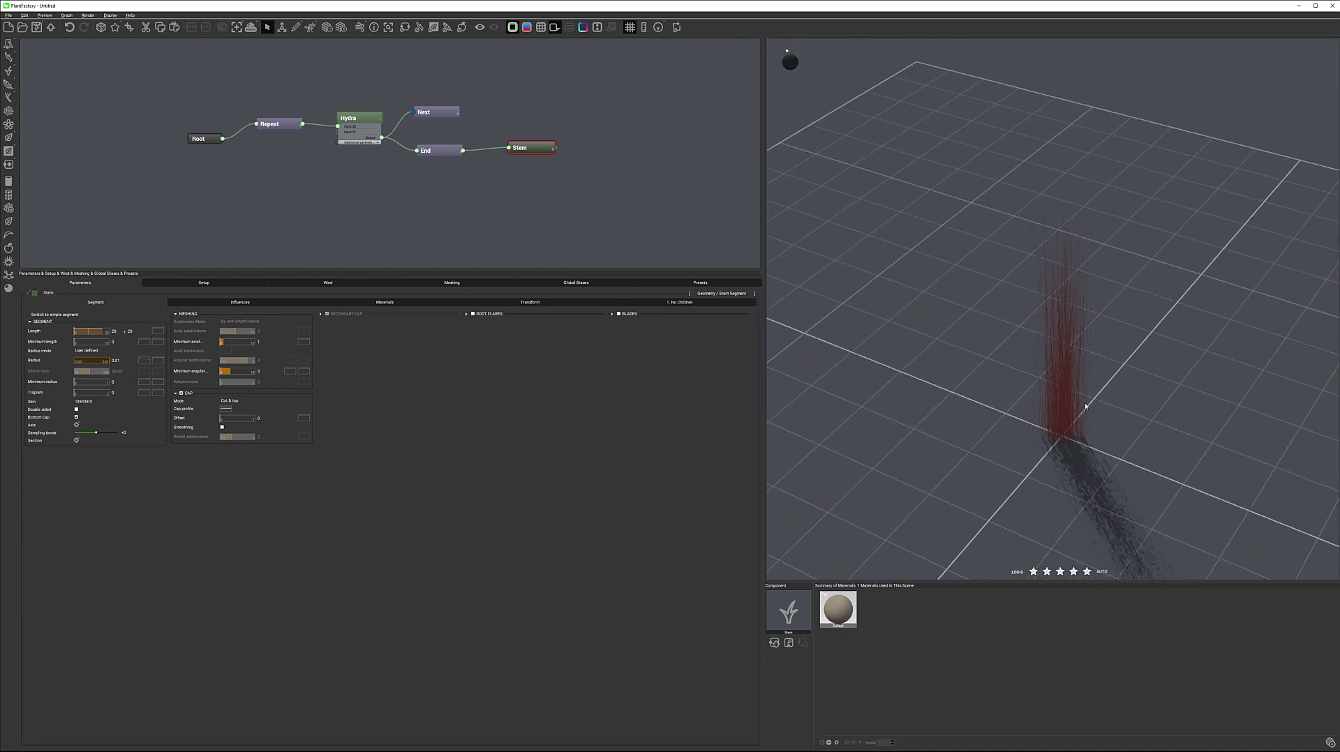
Set the Hydra node's radius to 6 with a variation of 2.
click(370, 117)
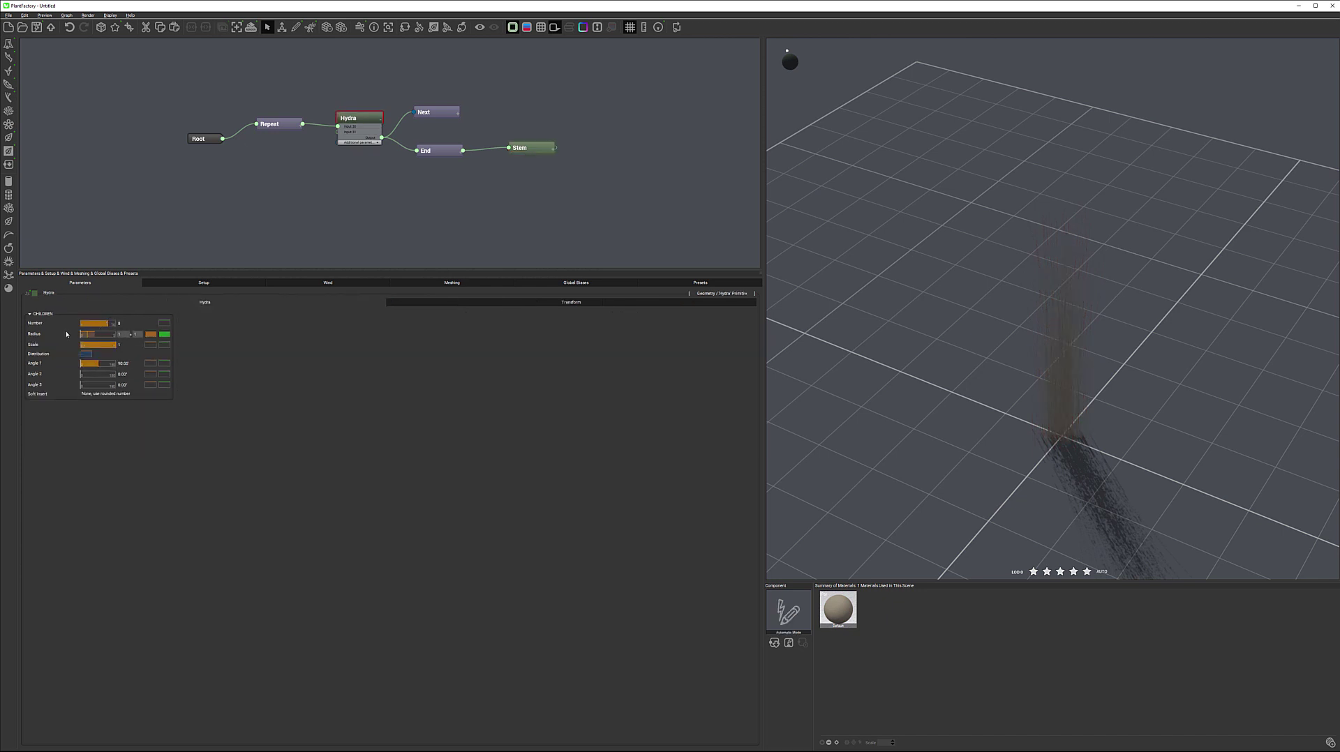
click(122, 333)
text(6)
key(Tab)
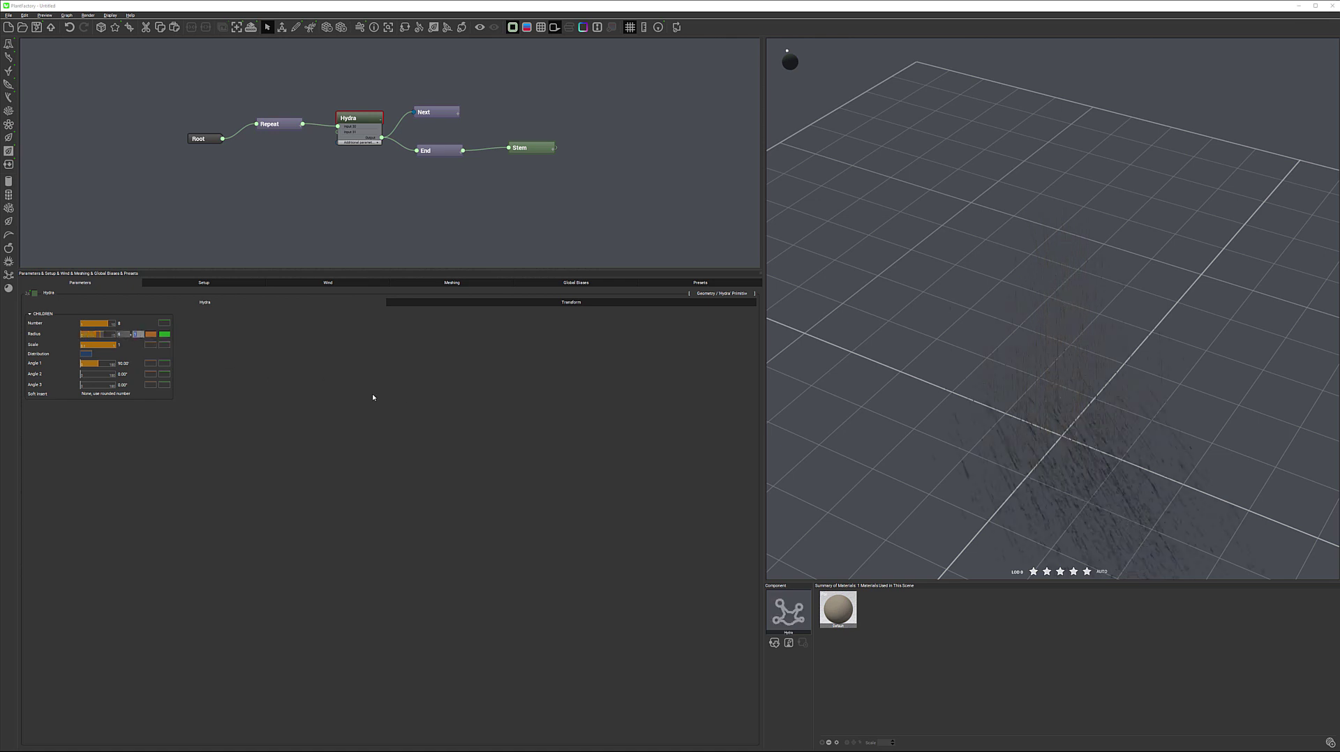
key(Return)
drag(1053, 464, 994, 420)
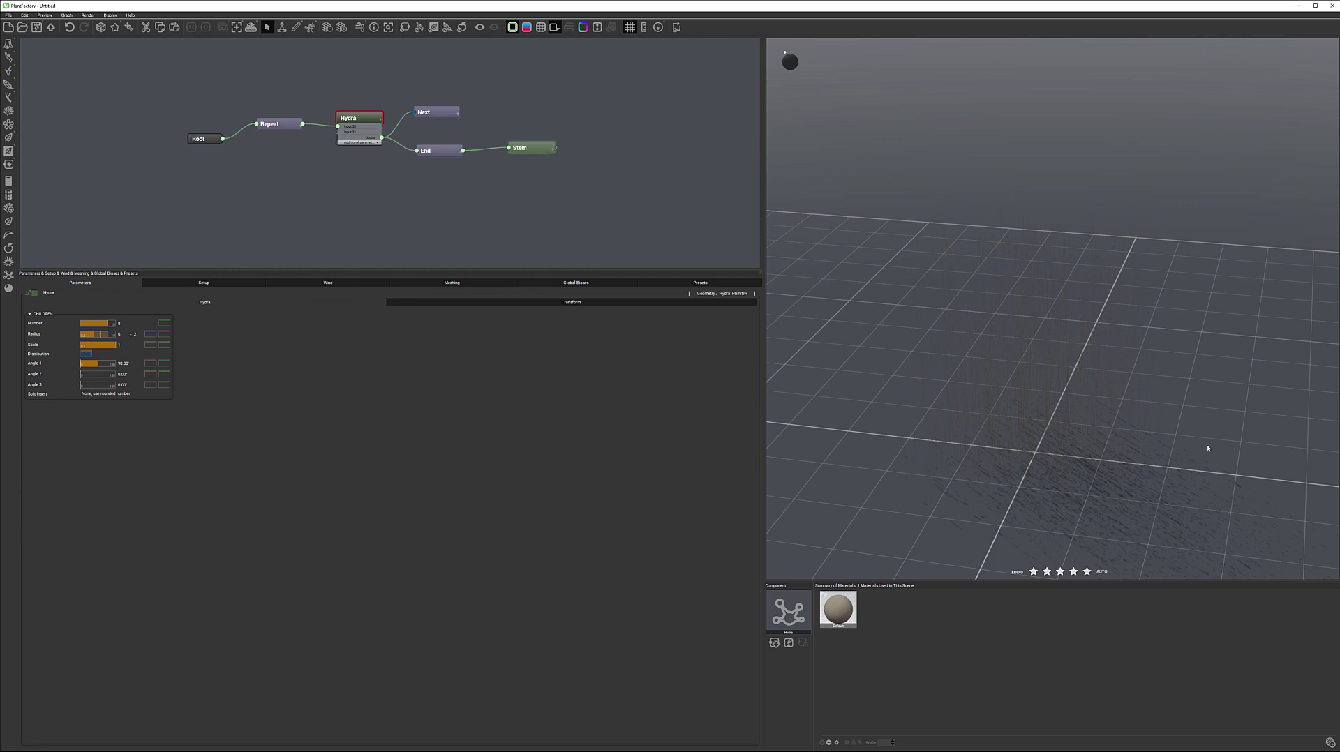
drag(1183, 419, 1137, 407)
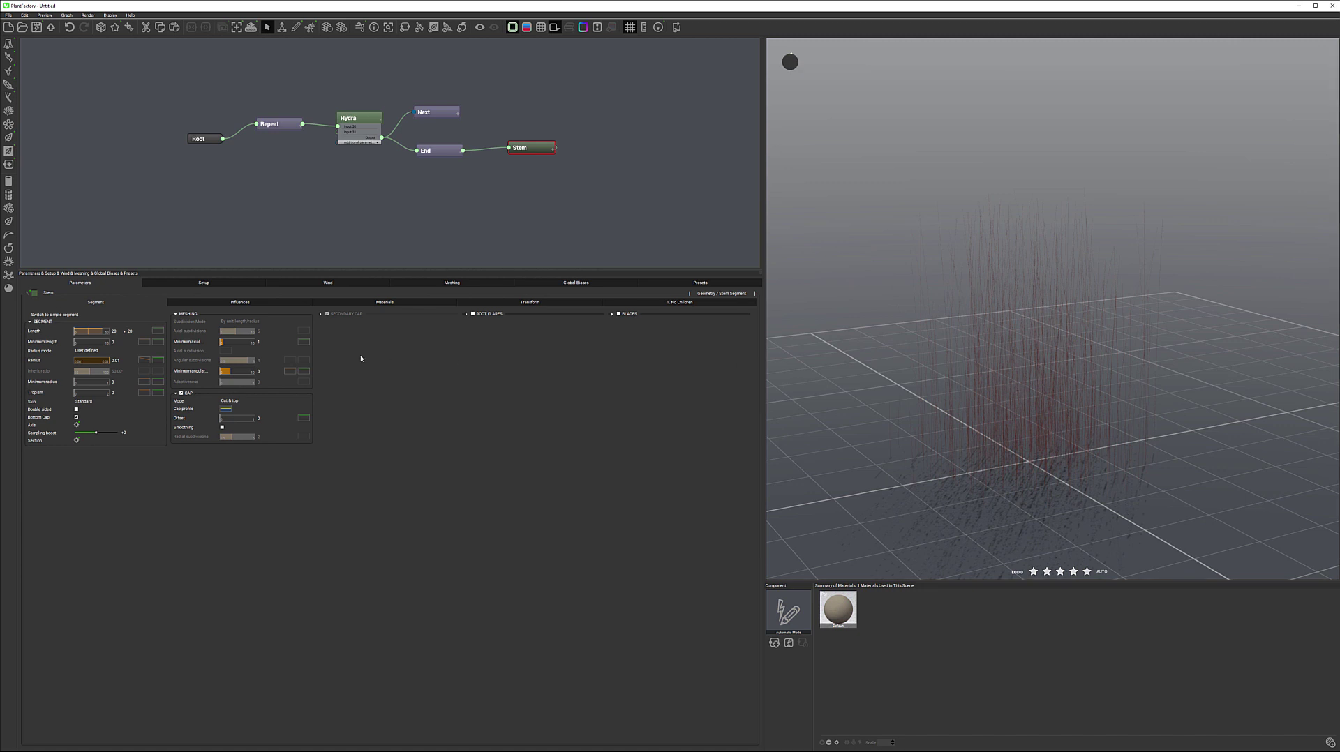
Set the Stem's segment radius to 1 to thicken the stems.
click(115, 361)
text(1)
key(Return)
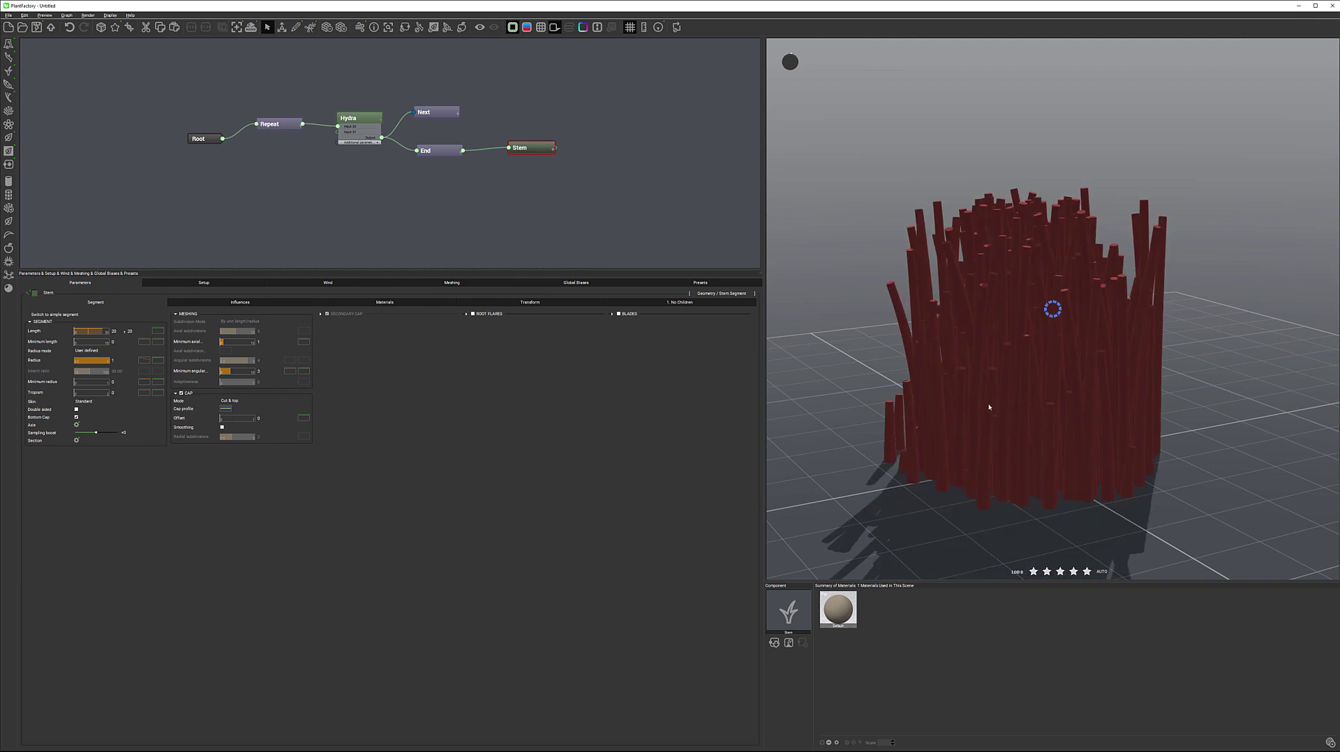
mouse_move(966, 377)
mouse_down()
mouse_move(1032, 405)
mouse_move(951, 388)
mouse_move(953, 375)
mouse_up()
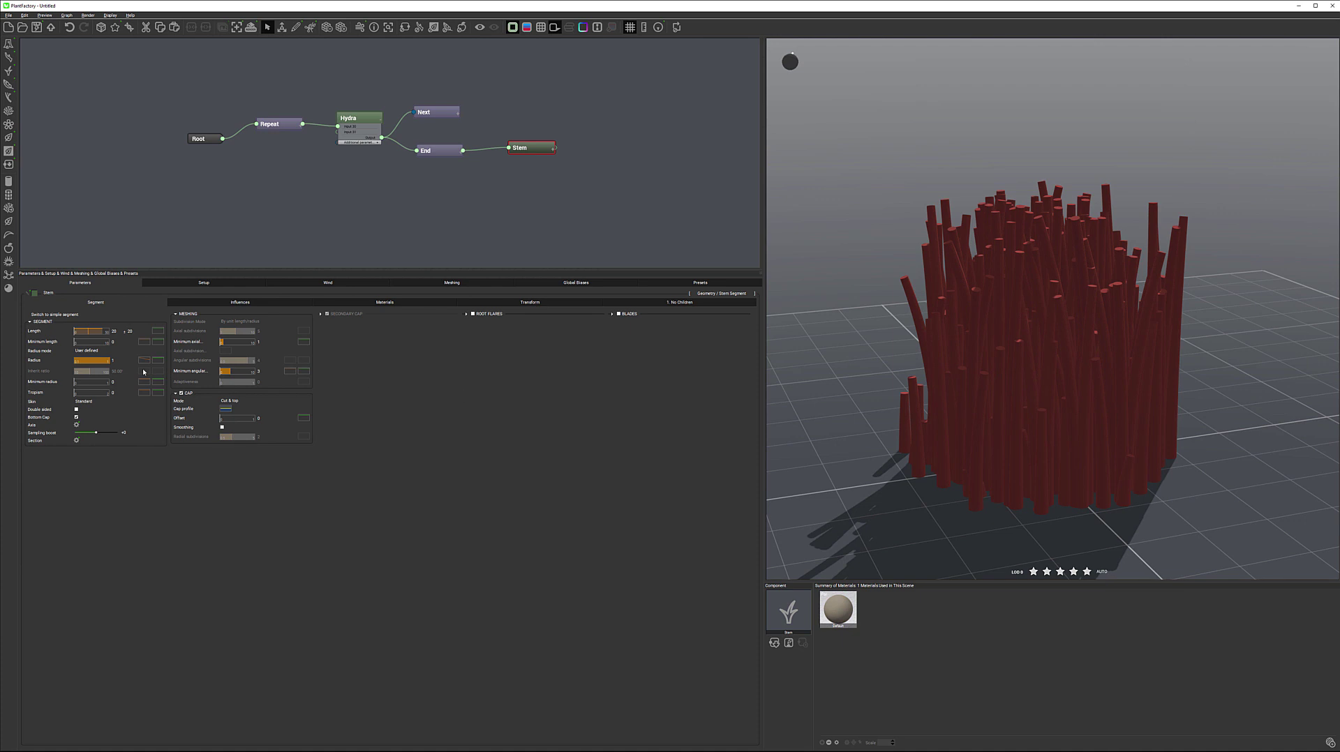
Set the Stem's segment radius to 0.5 and check the stems from several angles.
click(113, 361)
key(Return)
right_drag(953, 406, 946, 435)
drag(946, 434, 1037, 491)
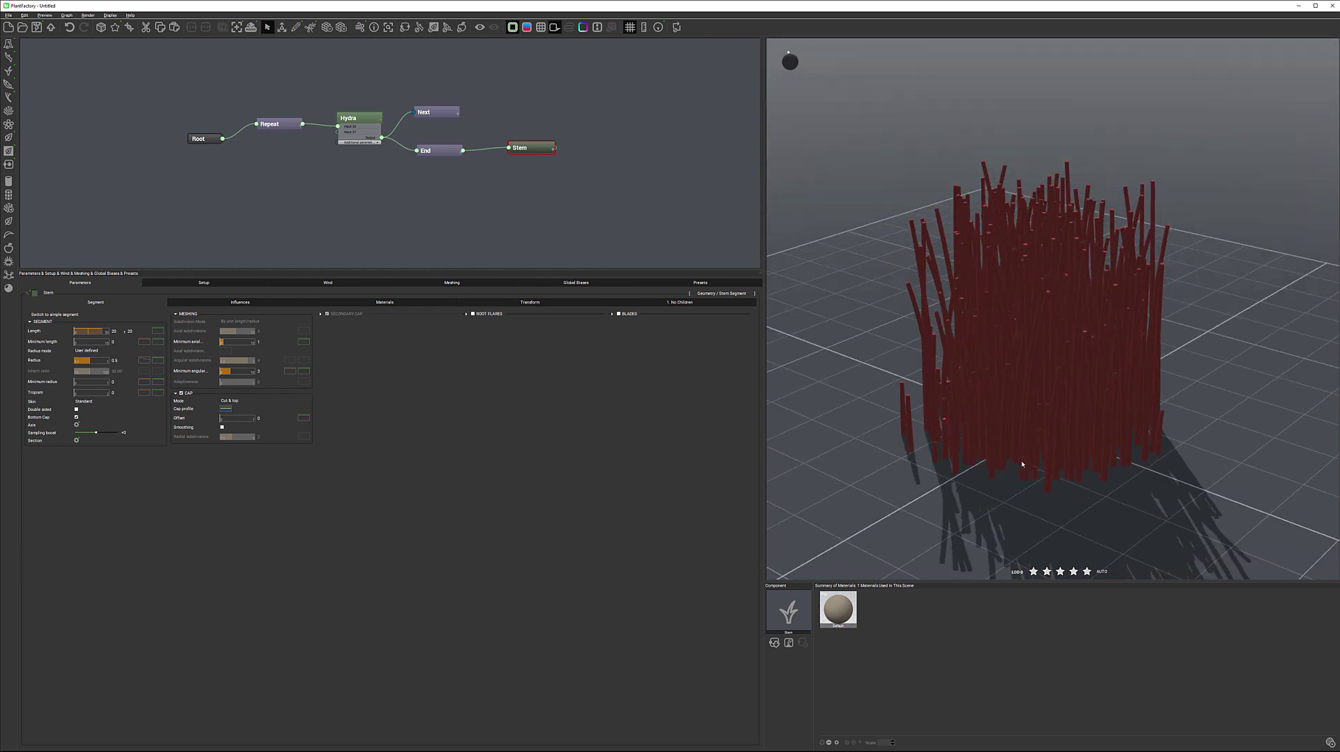
mouse_move(1005, 443)
mouse_down()
mouse_move(1001, 430)
mouse_move(998, 446)
mouse_up()
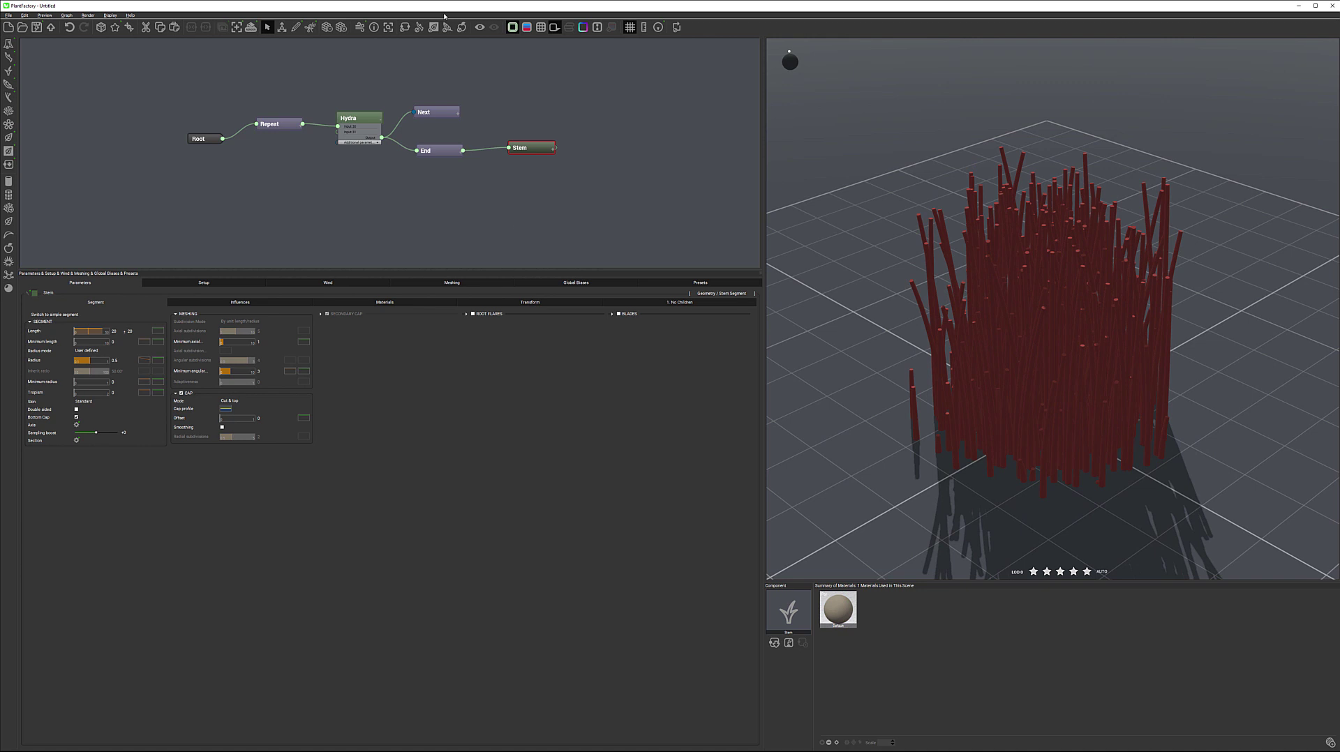
Turn on the wind preview for the plant and proceed with wind computation.
click(360, 27)
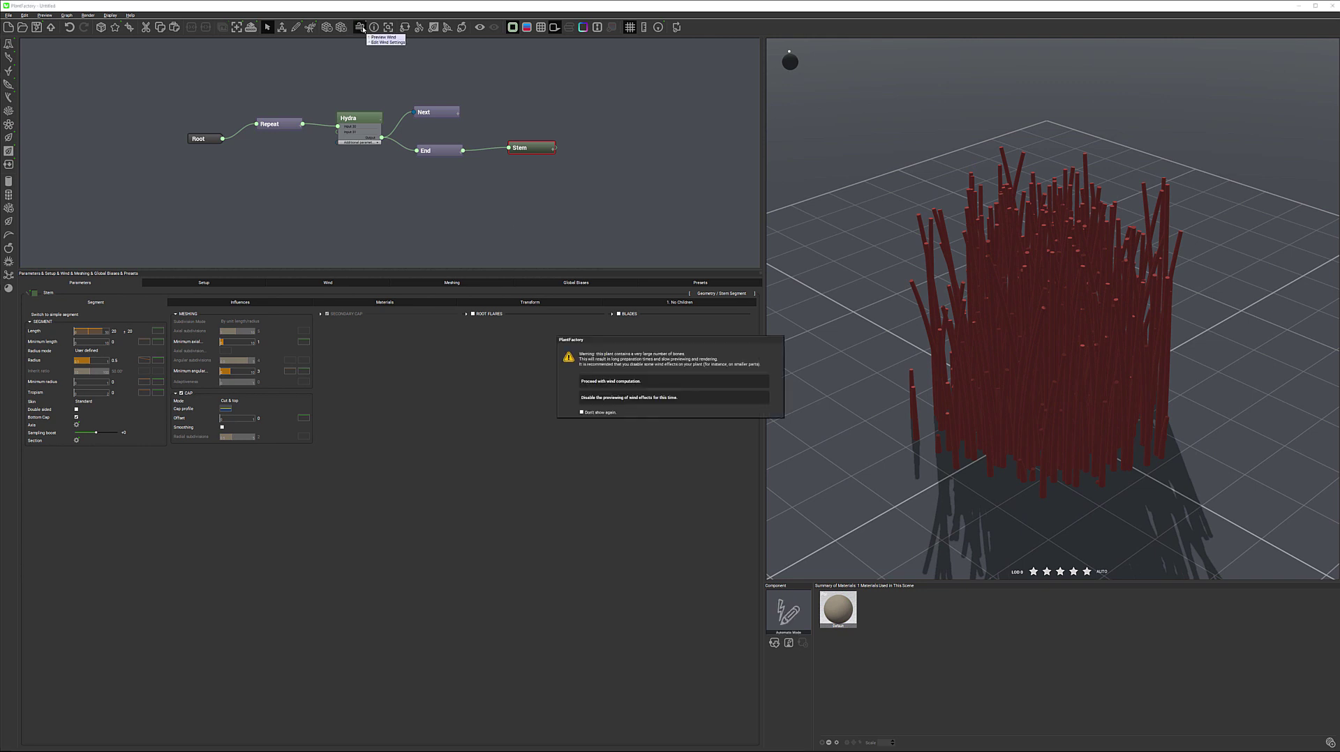
click(662, 383)
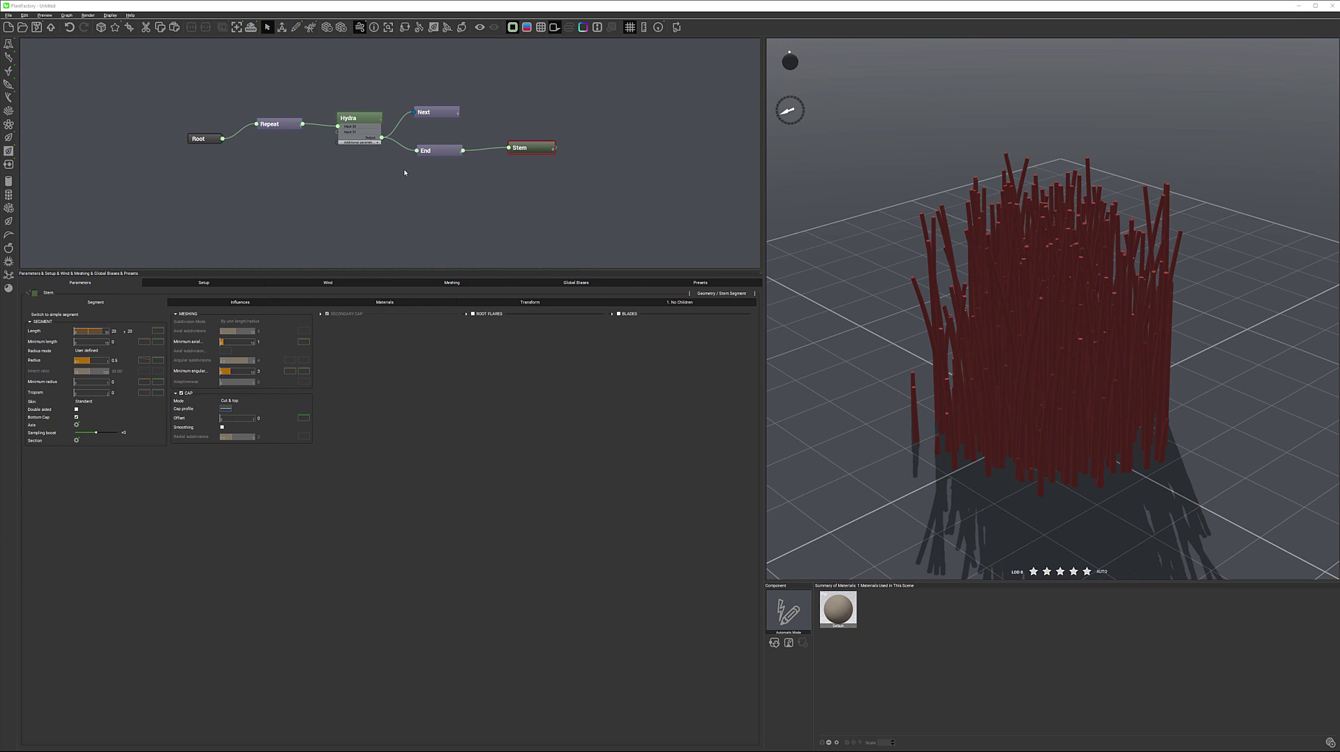
Set the Stem's Wind value under Wind and Gust Motion to 1, then turn off the wind preview.
click(240, 302)
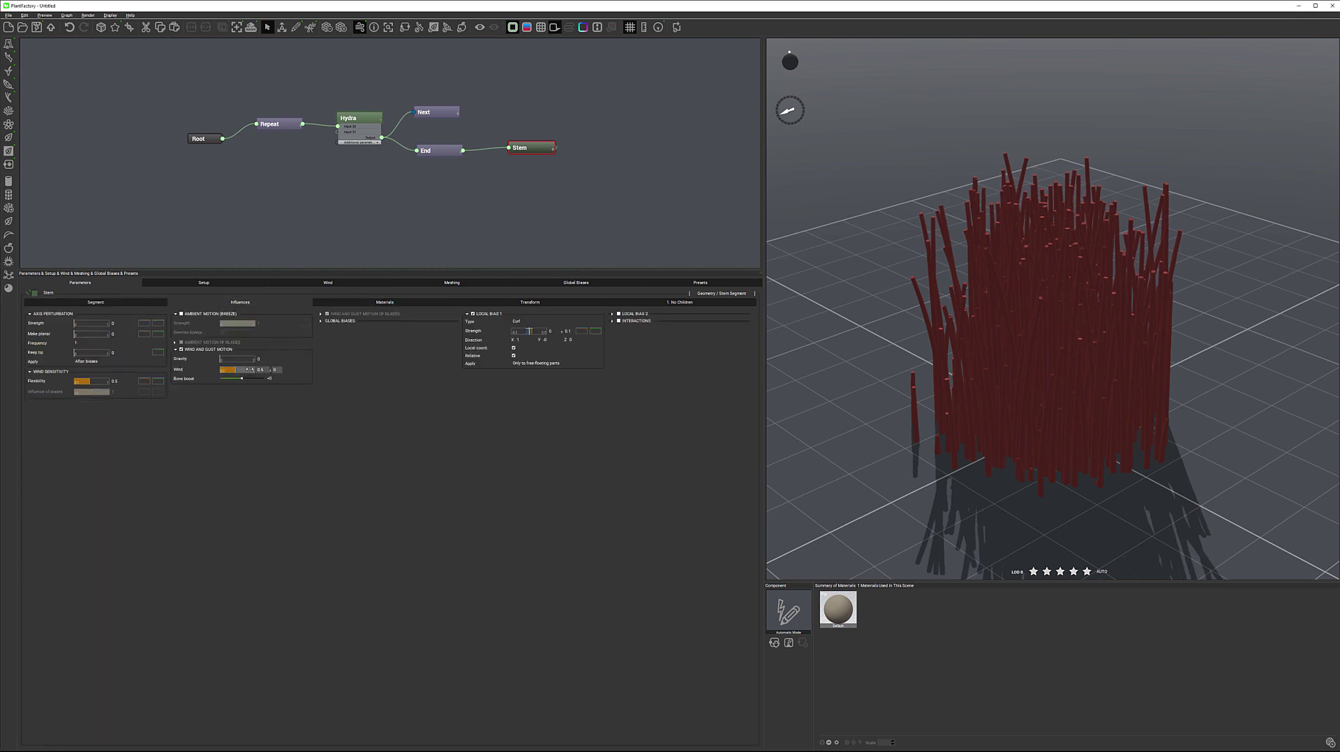
double_click(260, 369)
text(1)
key(Return)
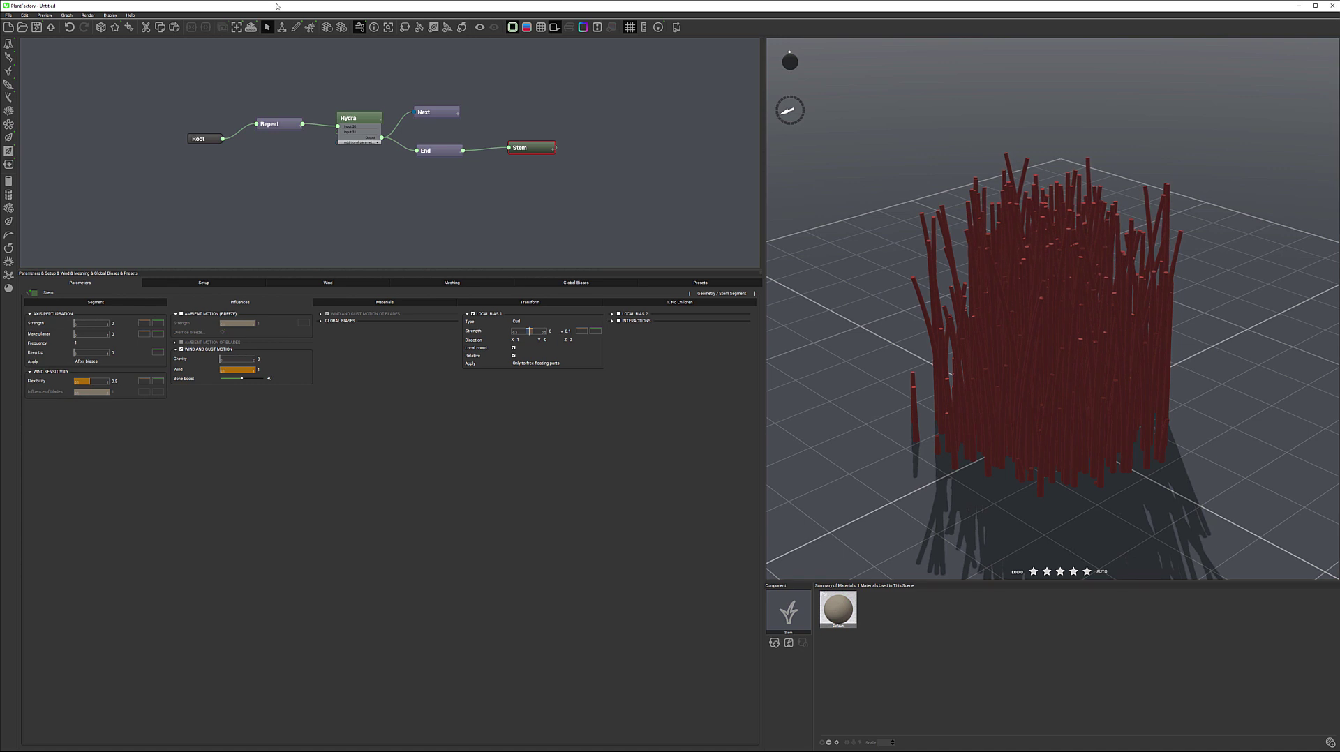
click(360, 27)
Give the Hydra node's Angle 1 a variation of 30 degrees so the stems spread outward.
click(362, 120)
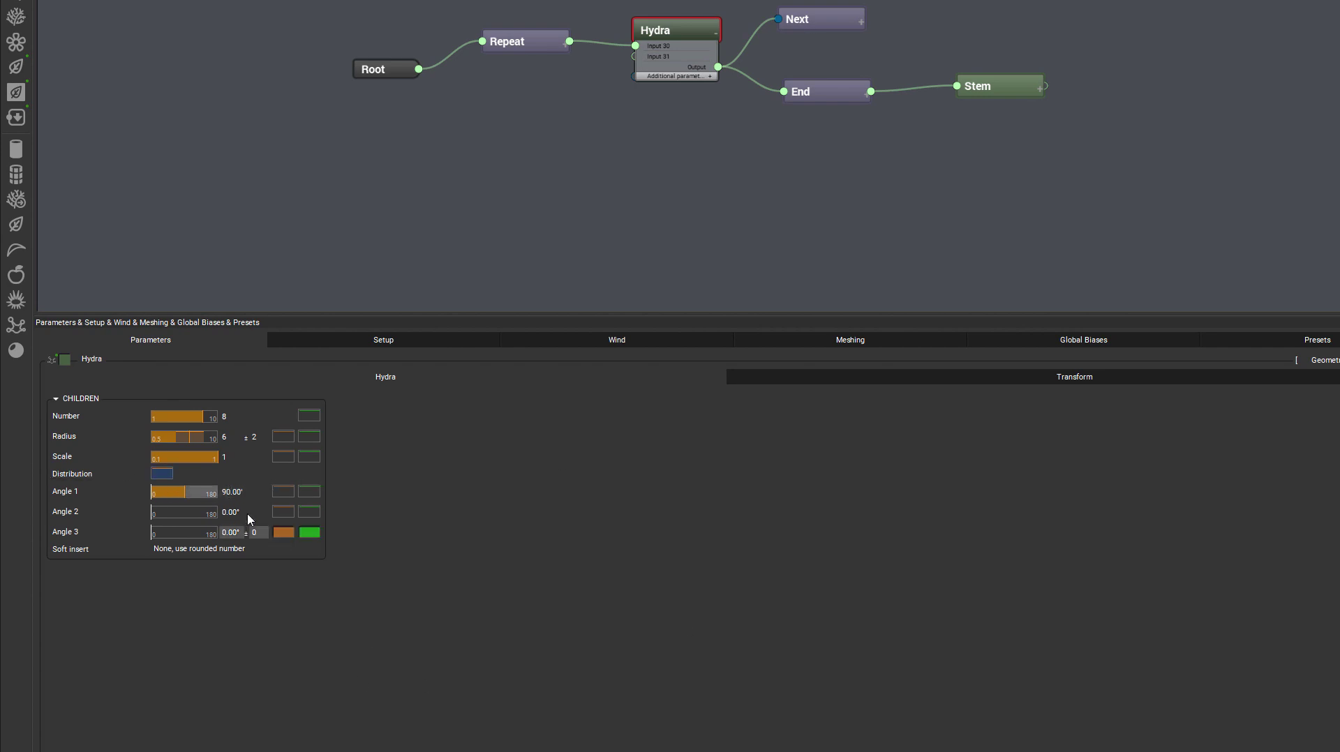
double_click(255, 491)
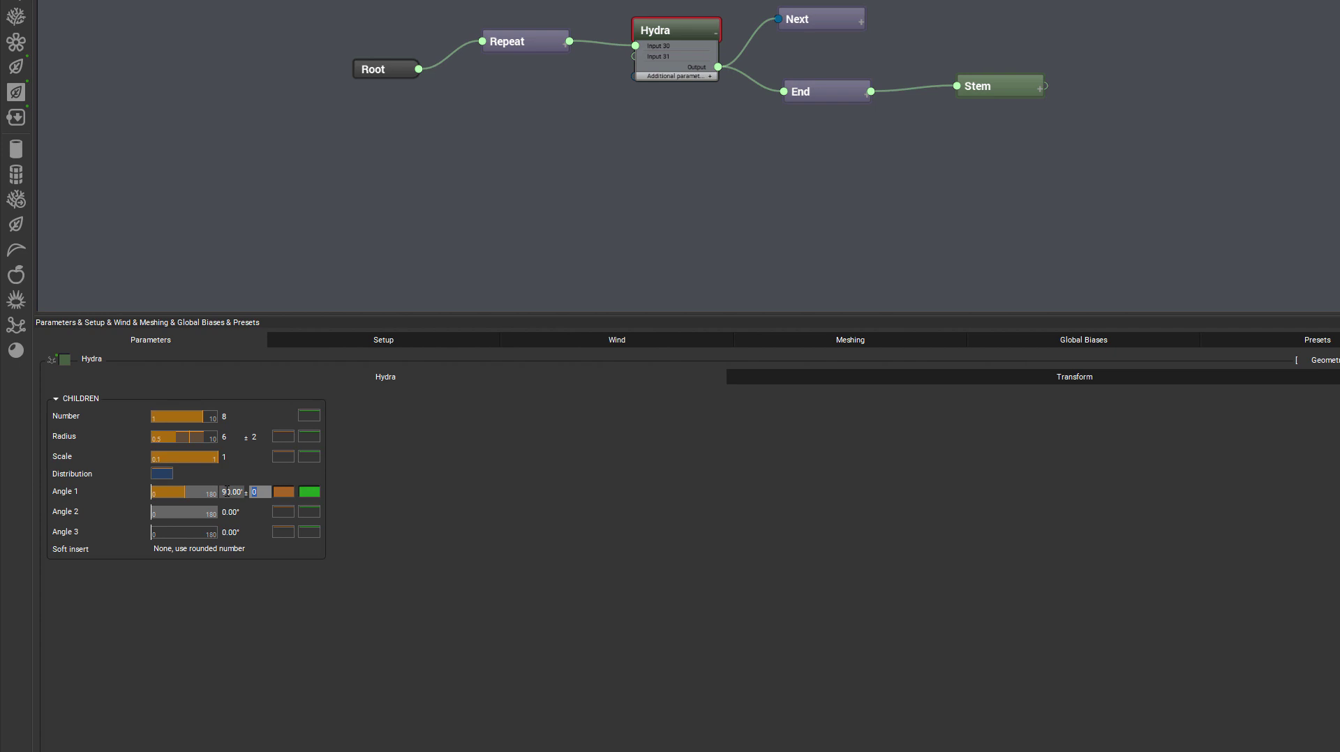
text(30)
key(Return)
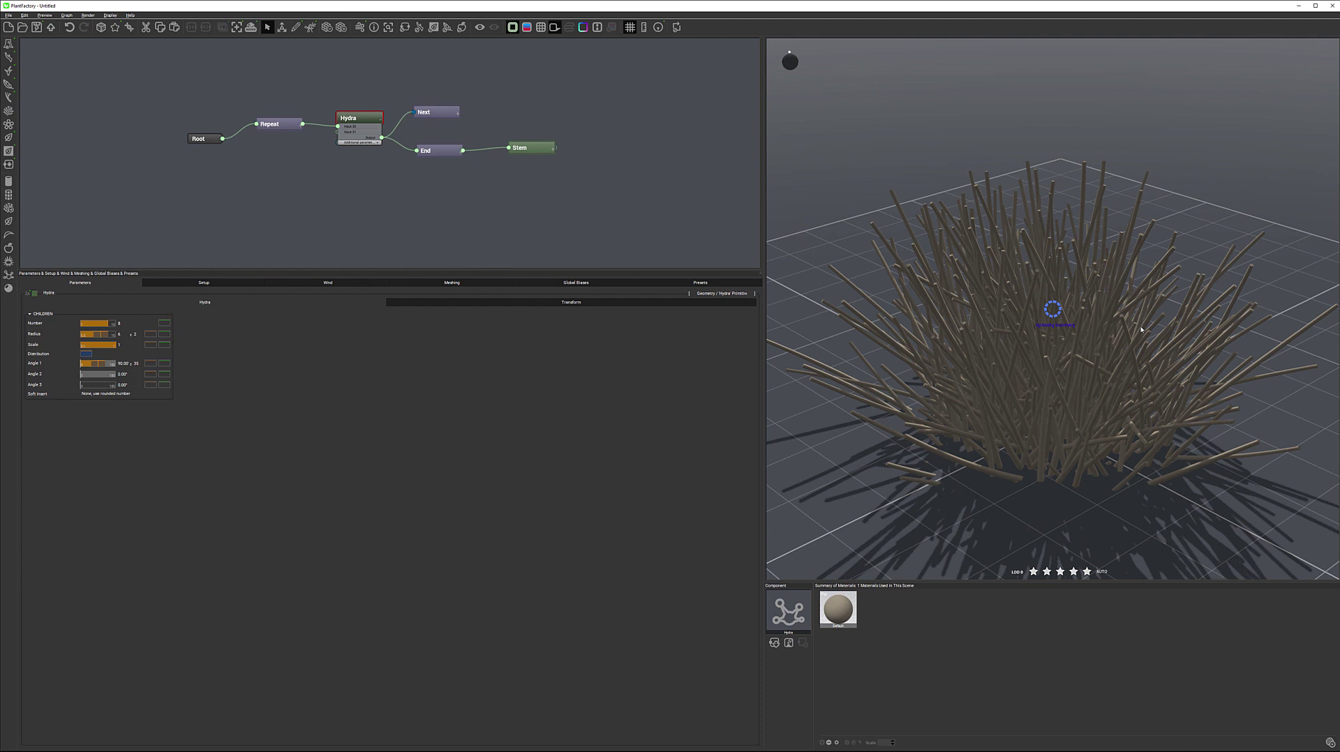
mouse_move(981, 372)
mouse_down()
mouse_move(948, 361)
mouse_move(967, 371)
mouse_up()
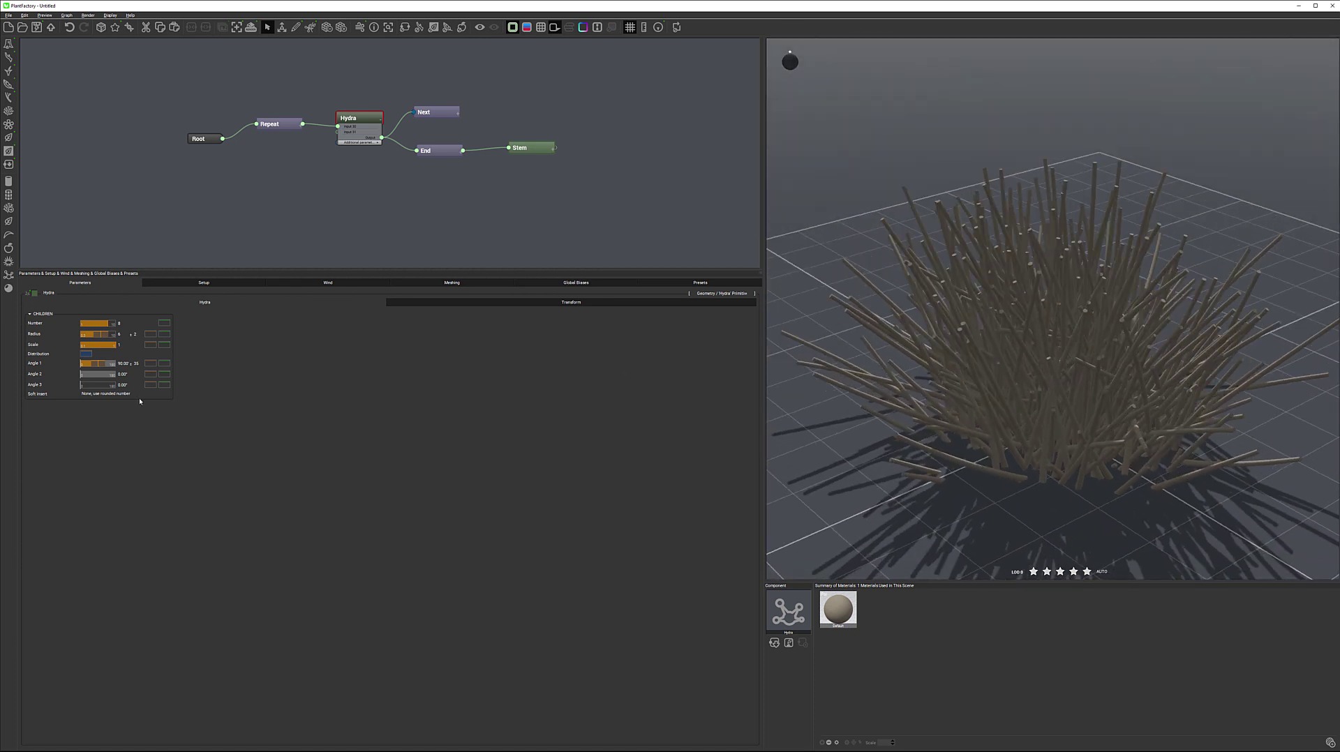
Reduce the variation of the Hydra node's Angle 1 to 15 degrees and check the stems from another angle.
click(137, 364)
text(15)
key(Return)
mouse_move(979, 375)
mouse_down()
mouse_move(996, 349)
mouse_move(974, 382)
mouse_up()
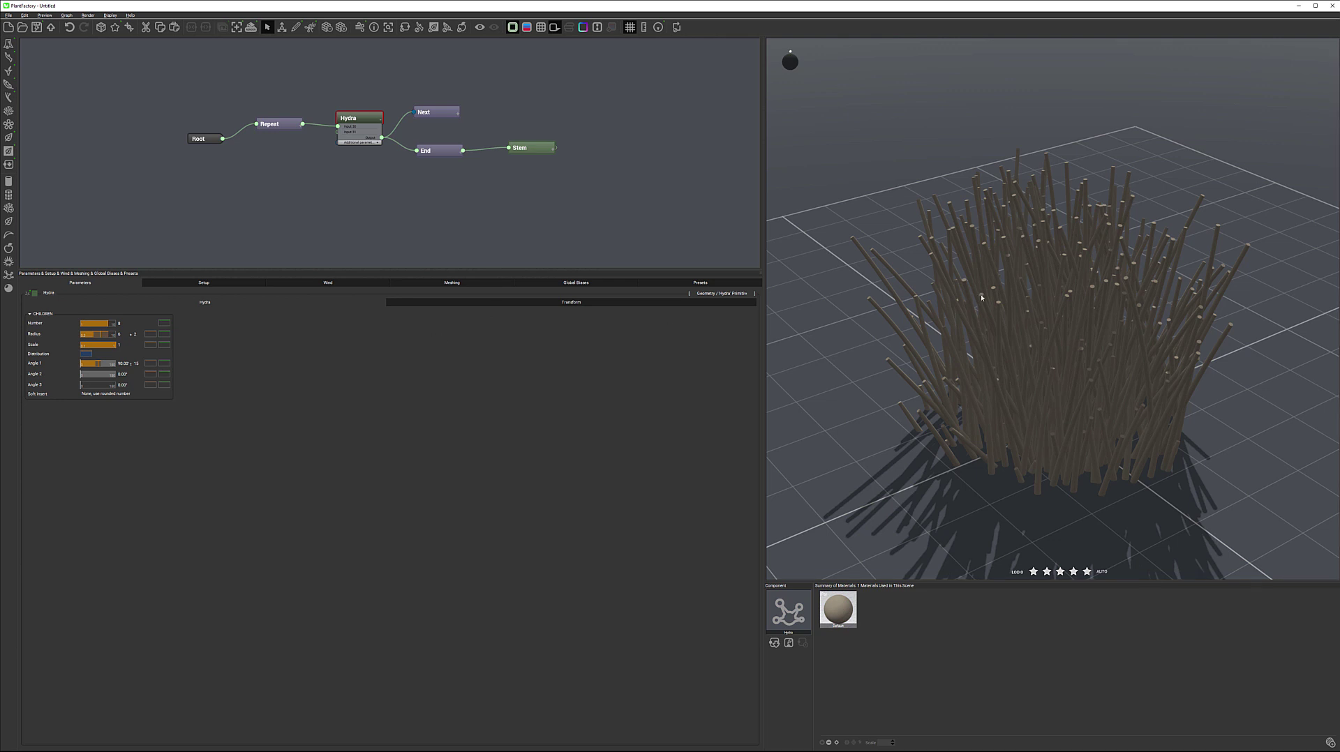
Enable Local Bias 2 in the Stem node's influences so the stems droop, and view the plant from another side.
click(535, 150)
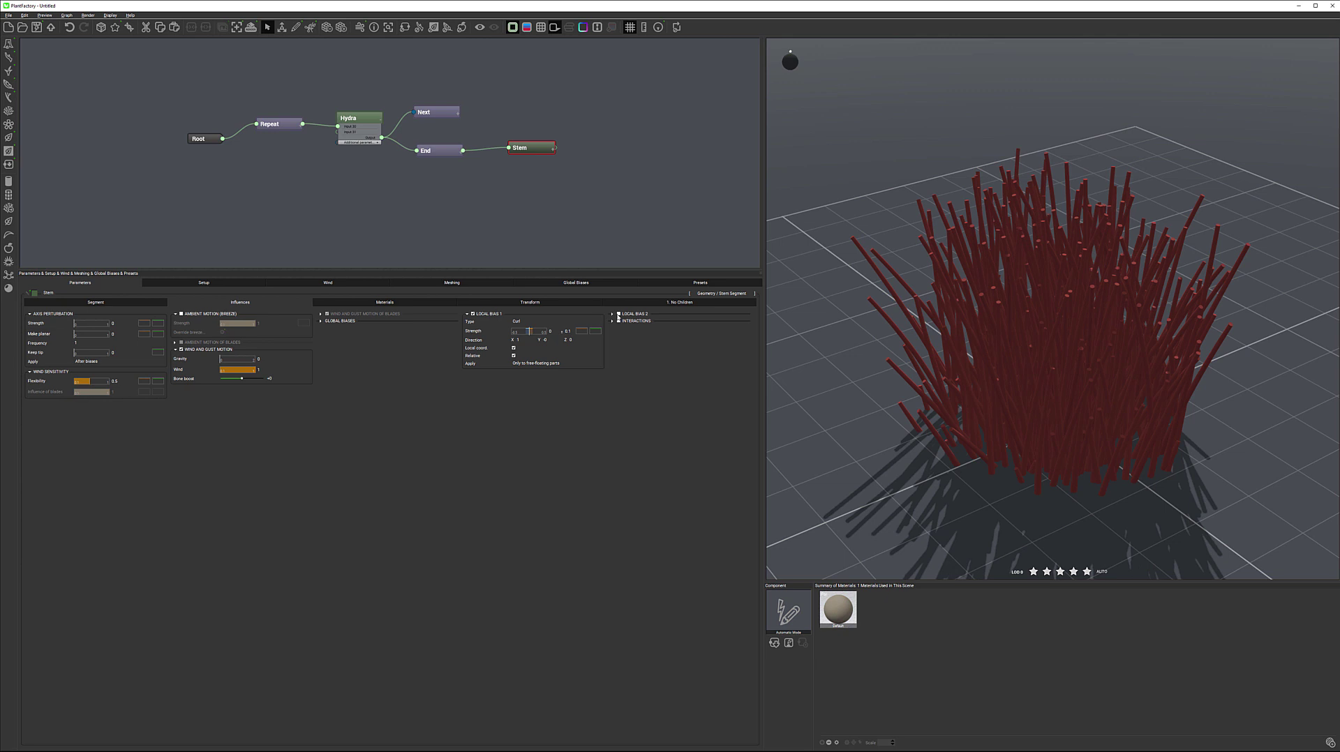
click(619, 315)
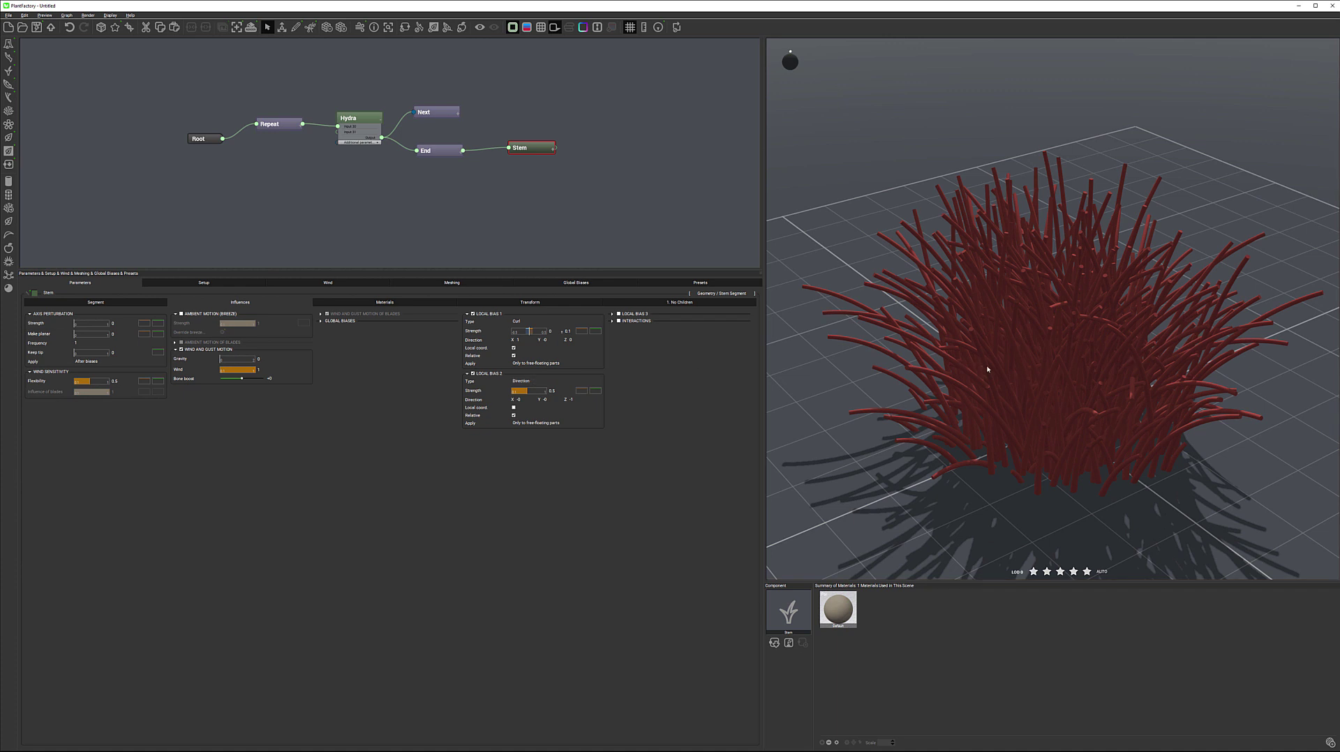
mouse_move(988, 369)
mouse_down()
mouse_move(1138, 337)
mouse_move(1003, 363)
mouse_move(1010, 377)
mouse_up()
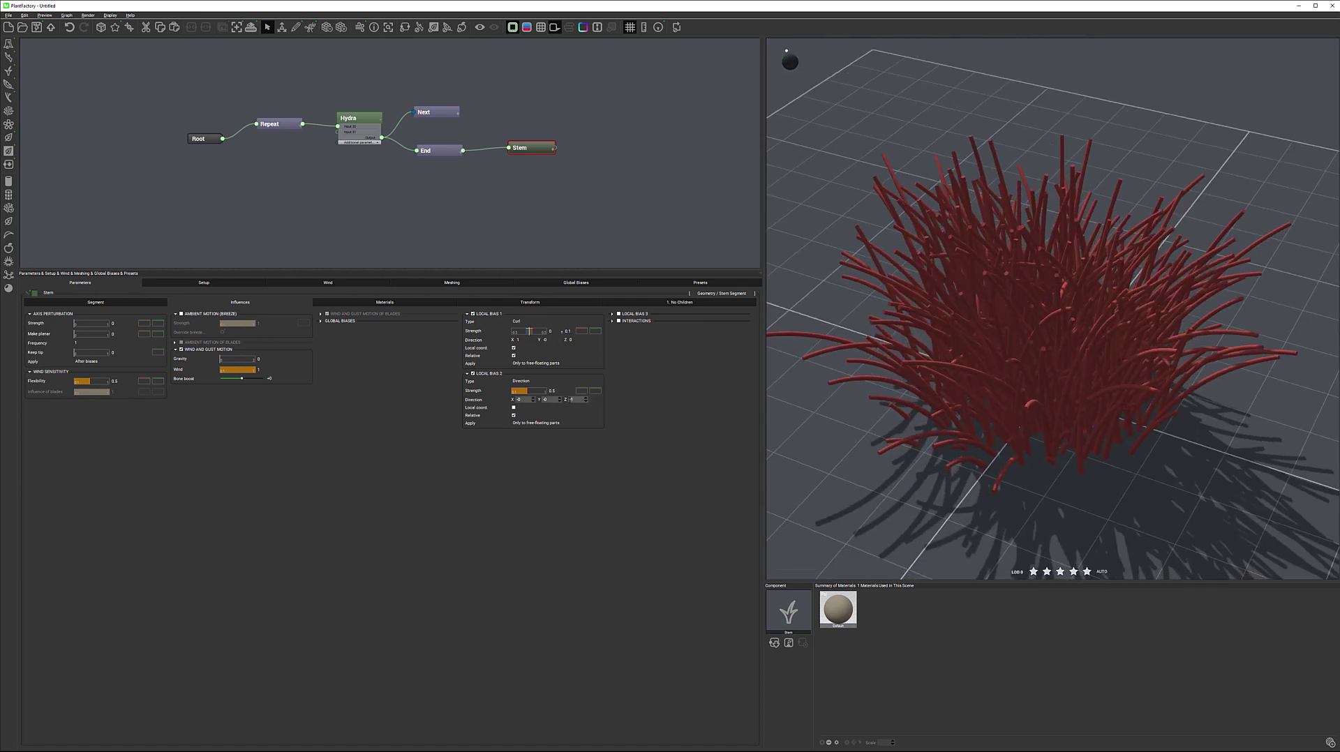
Lower the Z direction of the Stem's Local Bias 2 to -1.4 and set its strength to 0.7.
click(585, 402)
click(586, 402)
click(552, 390)
text(0.7)
key(Return)
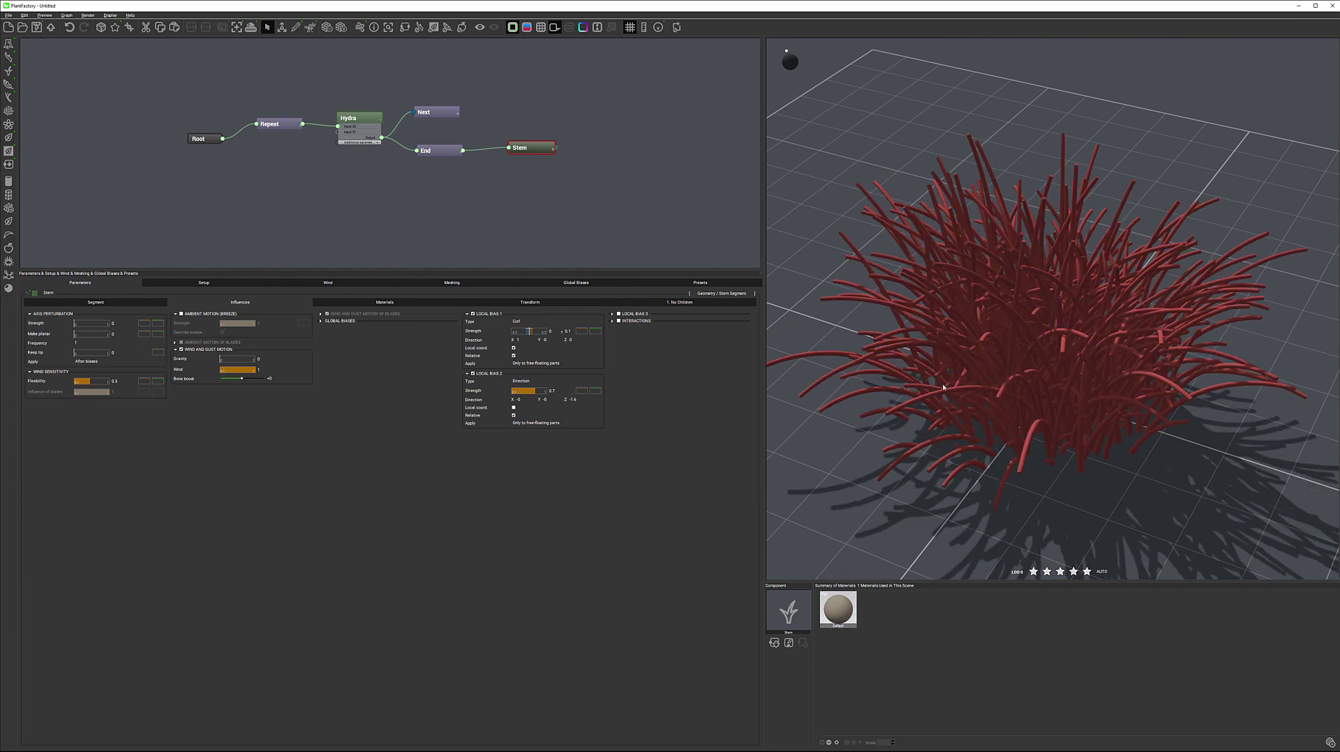
drag(944, 388, 816, 388)
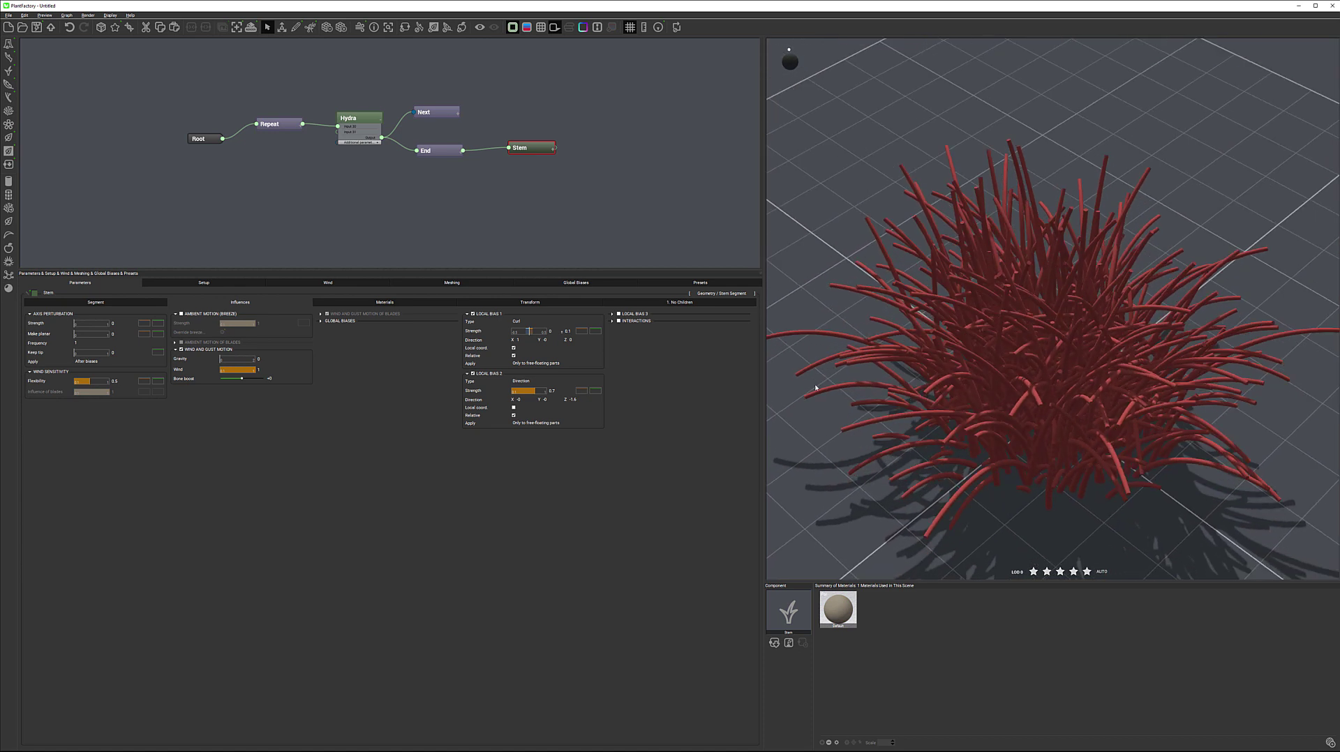
Set the Local Bias 2 strength to 0.4 with a variation of 0.4 and inspect the bending from several angles.
click(558, 391)
text(0.4)
key(Tab)
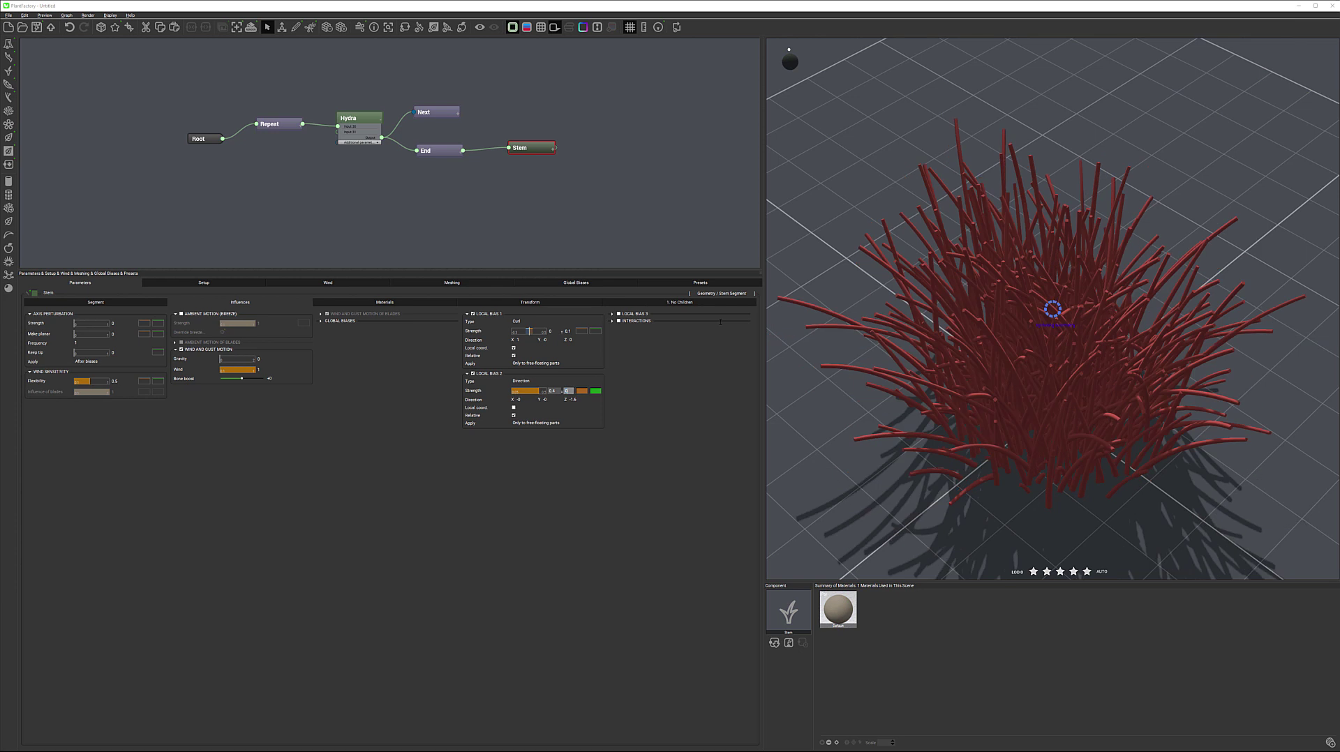
text(0.4)
key(Return)
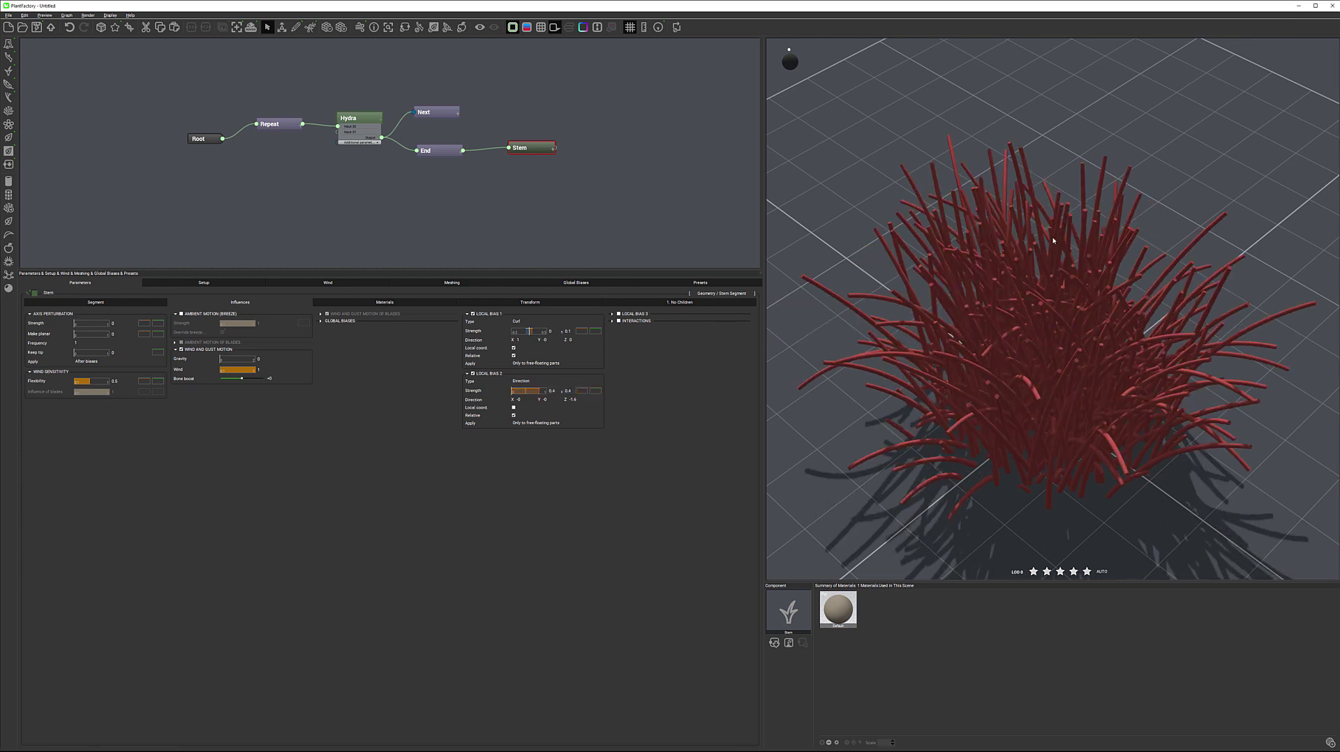
right_drag(992, 381, 936, 355)
mouse_move(1132, 384)
mouse_down()
mouse_move(1048, 384)
mouse_move(1137, 410)
mouse_up()
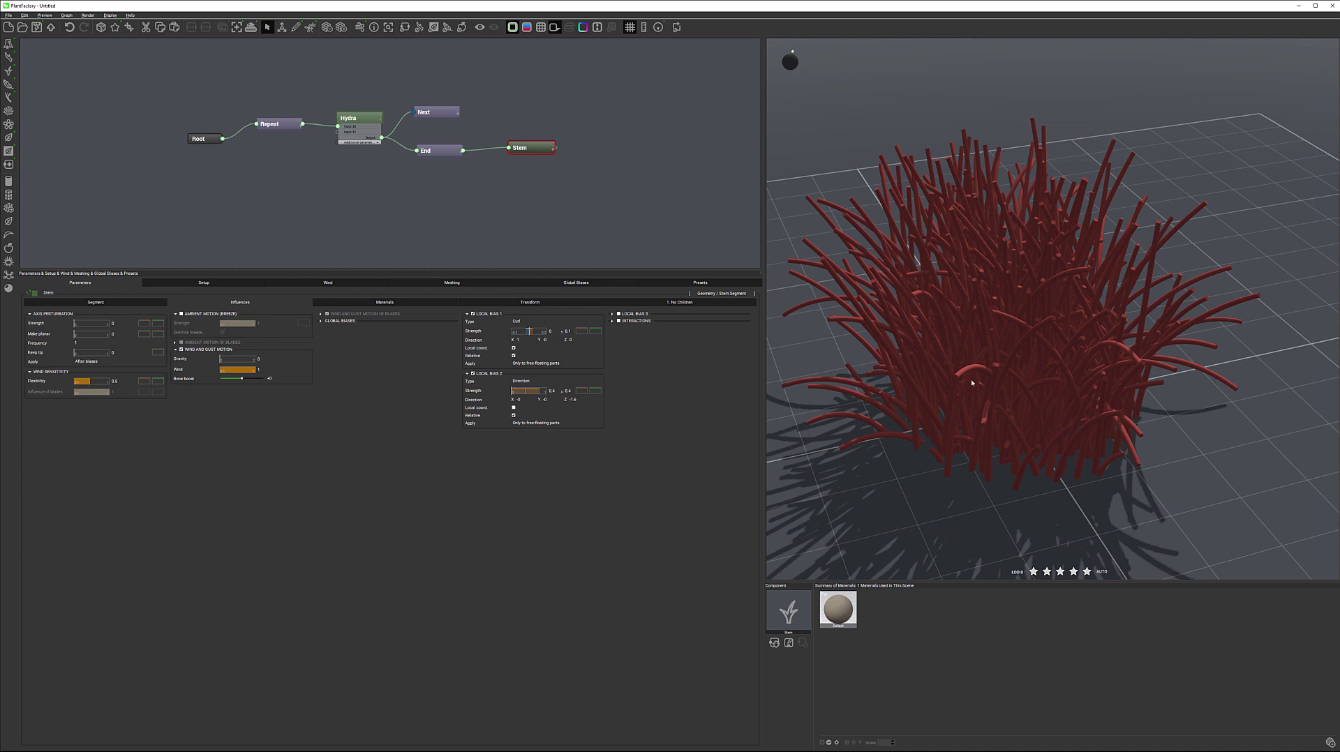
Set the Stem's segment radius to 0.1 to make the stems very thin.
click(120, 300)
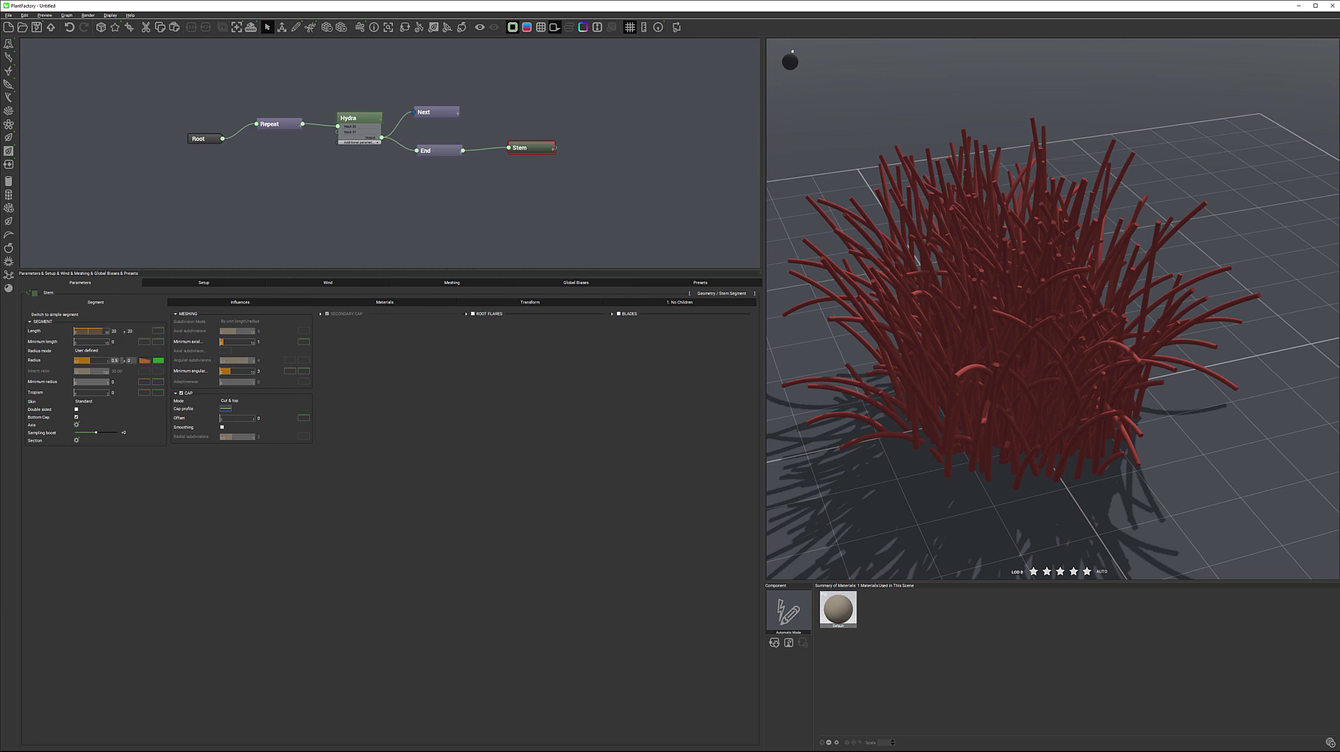
click(114, 360)
key(Return)
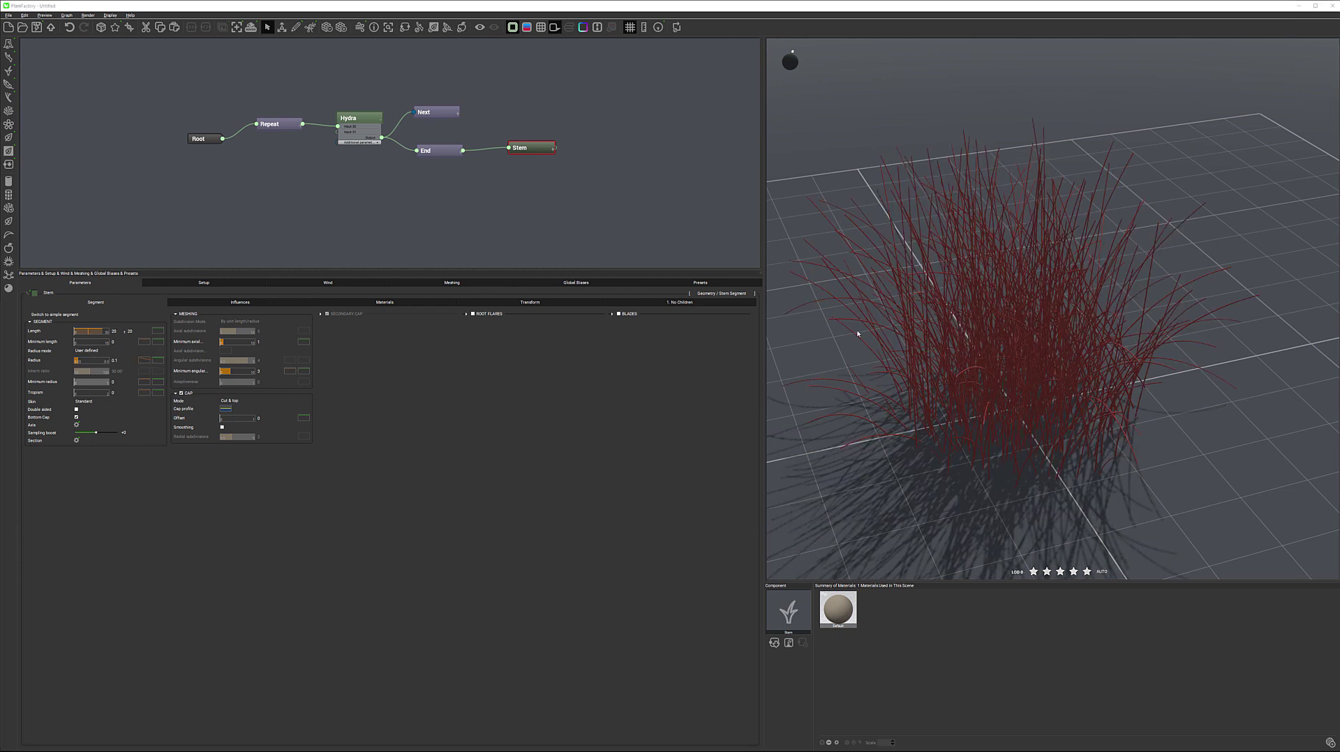
Enable Blades on the Stem segment and set their Start to 0 so they begin at the base.
click(619, 314)
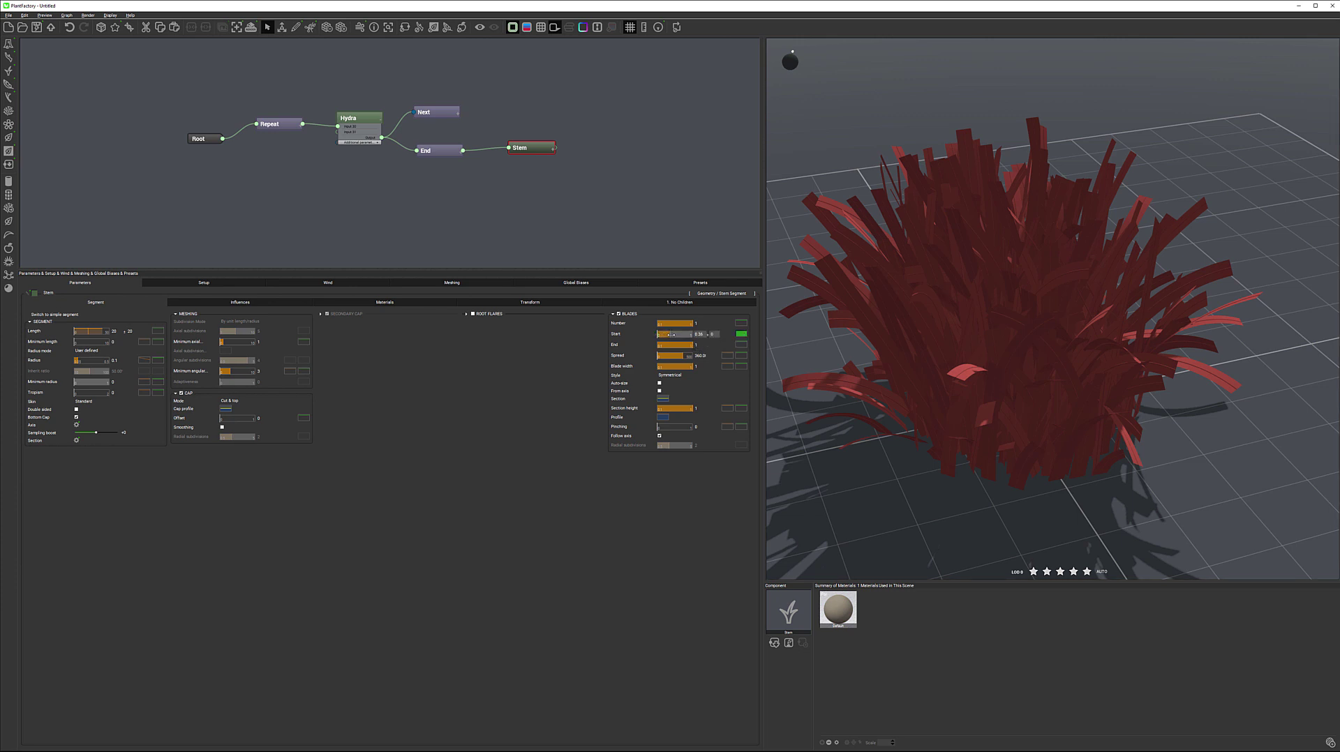
drag(671, 334, 672, 335)
drag(996, 459, 1014, 421)
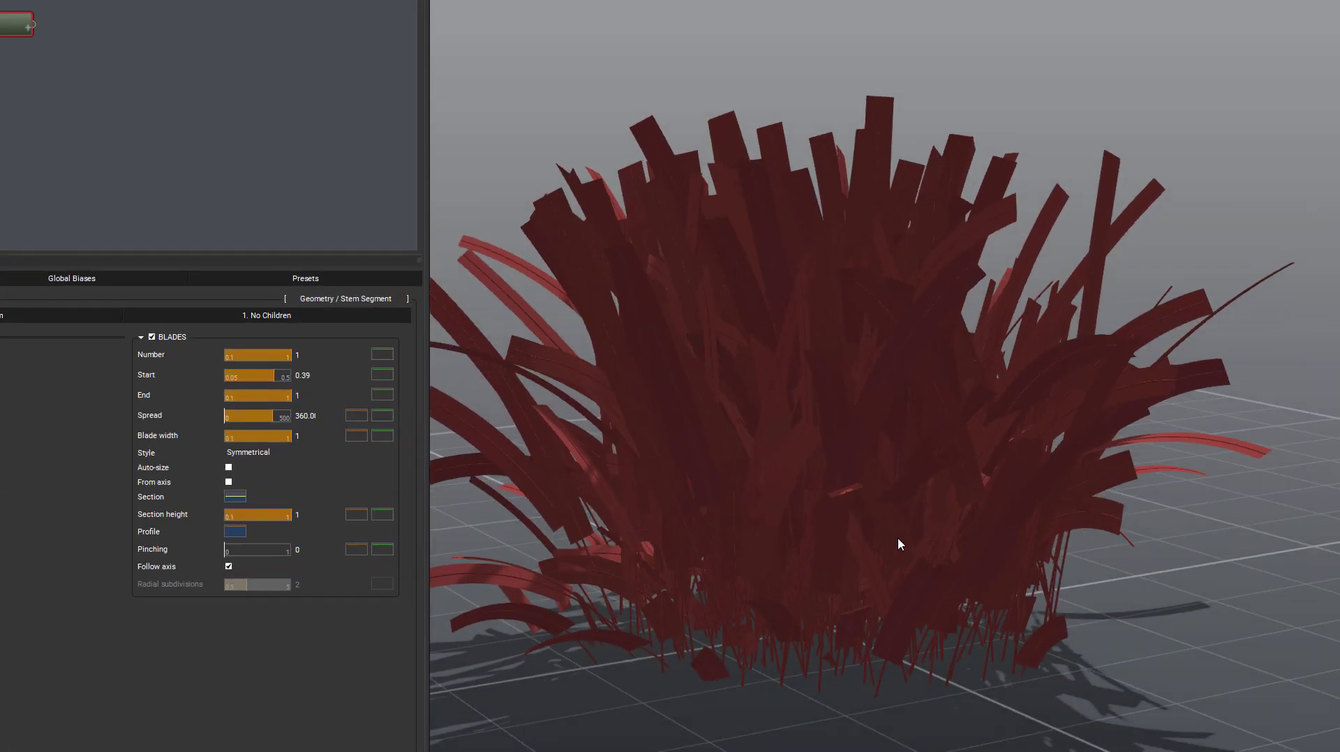
drag(899, 545, 846, 564)
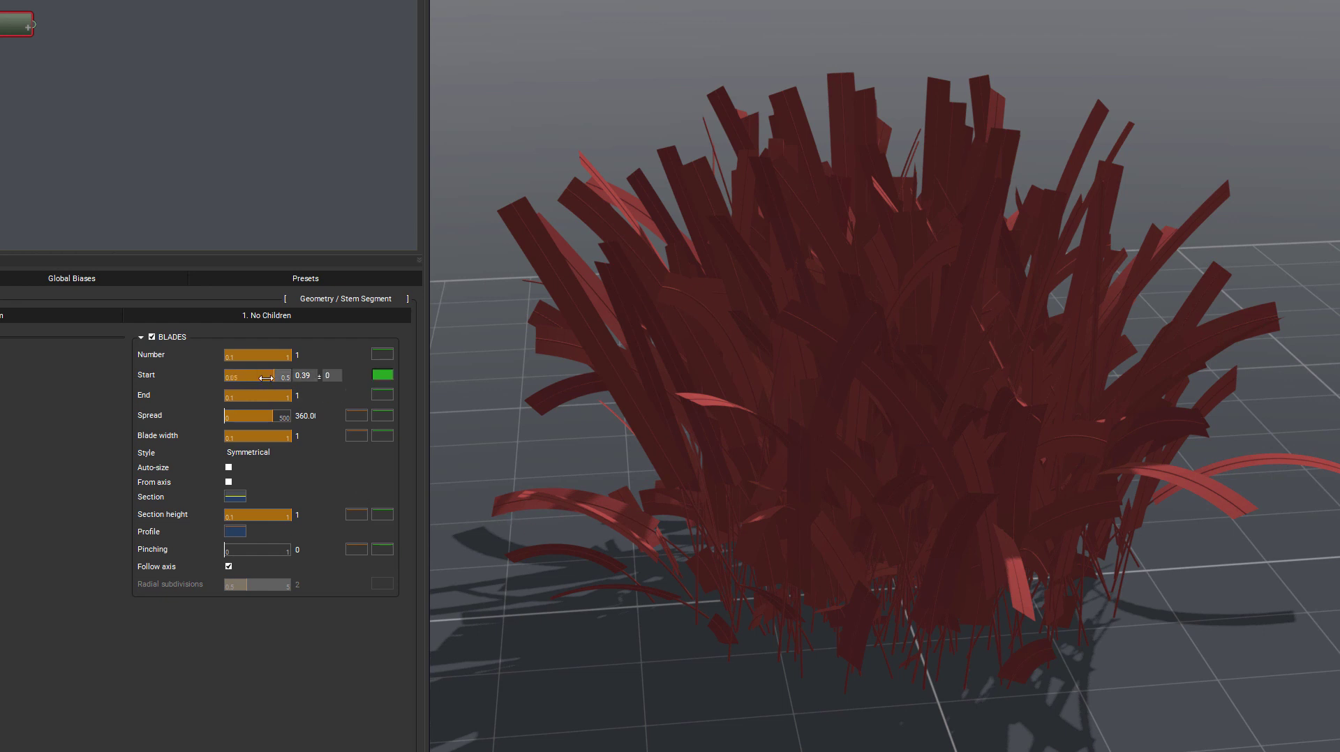
drag(265, 378, 187, 381)
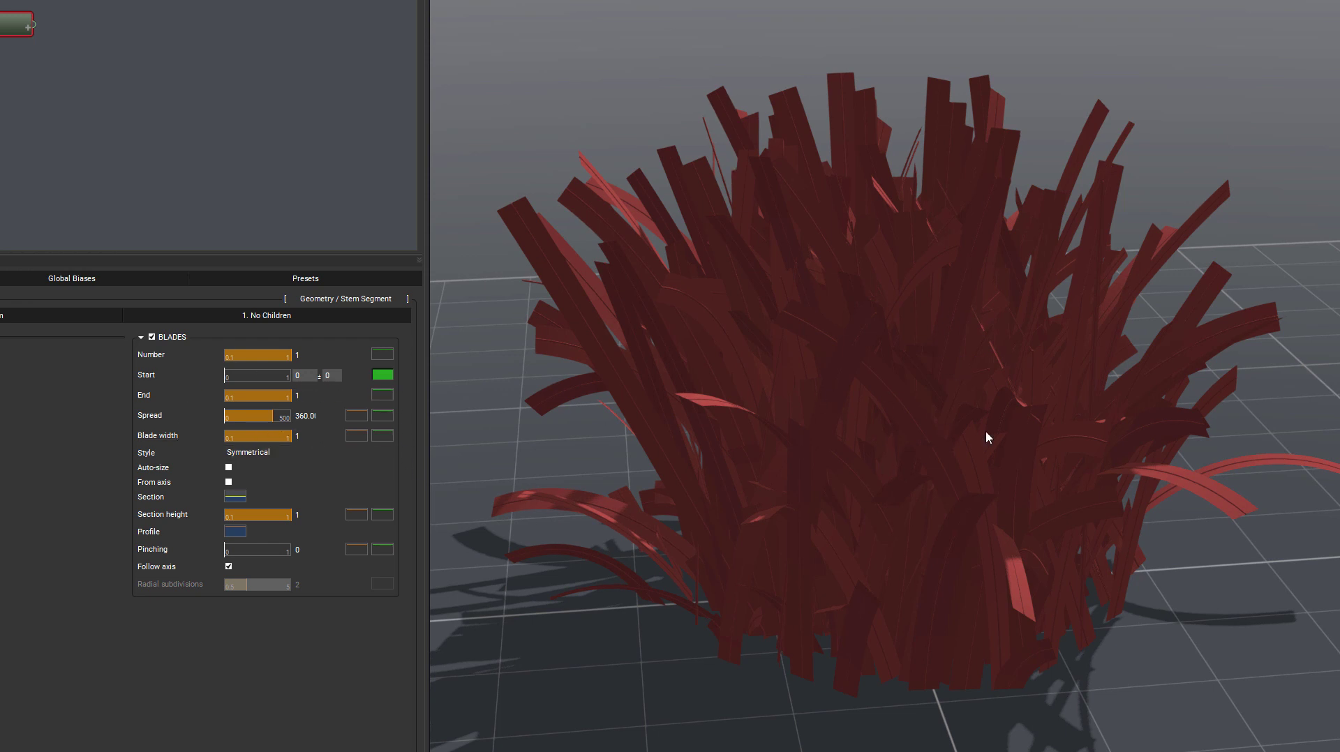
Turn on Auto-size for the blades and set the blade width to 0.2.
click(229, 469)
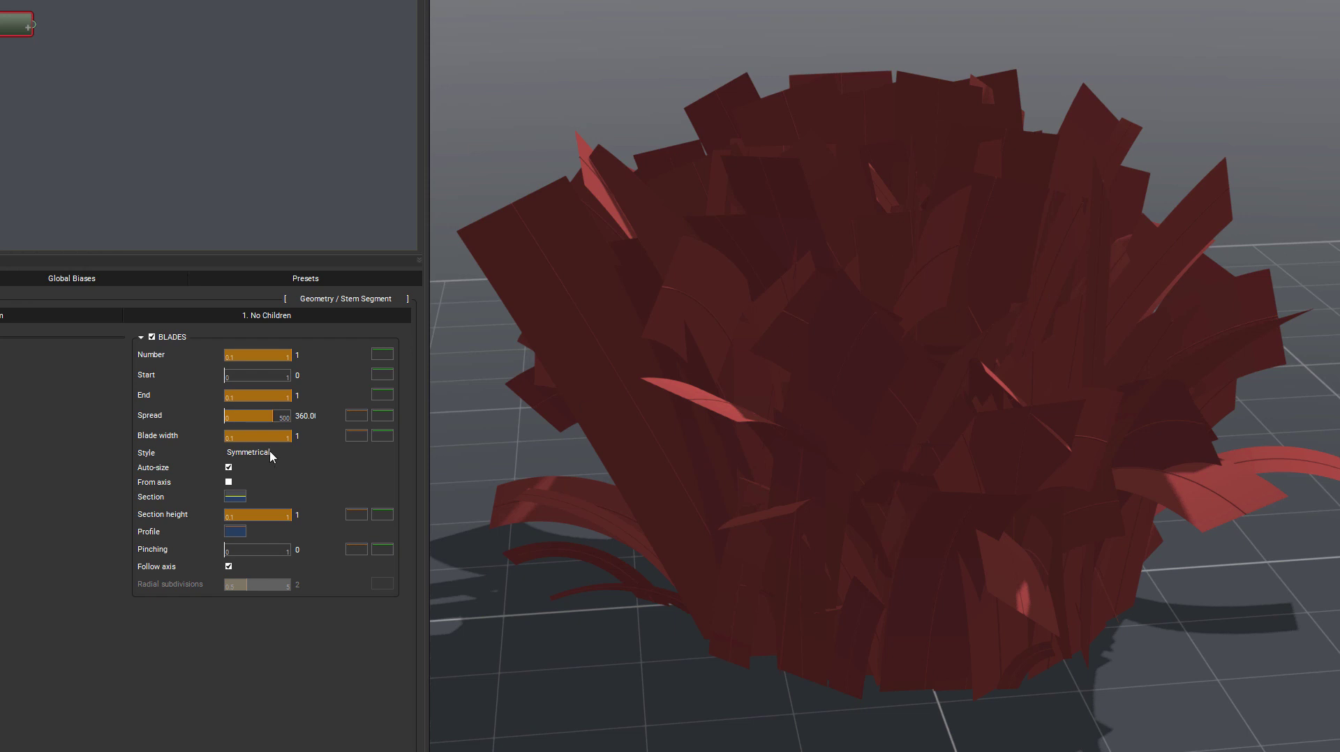
drag(285, 439, 235, 435)
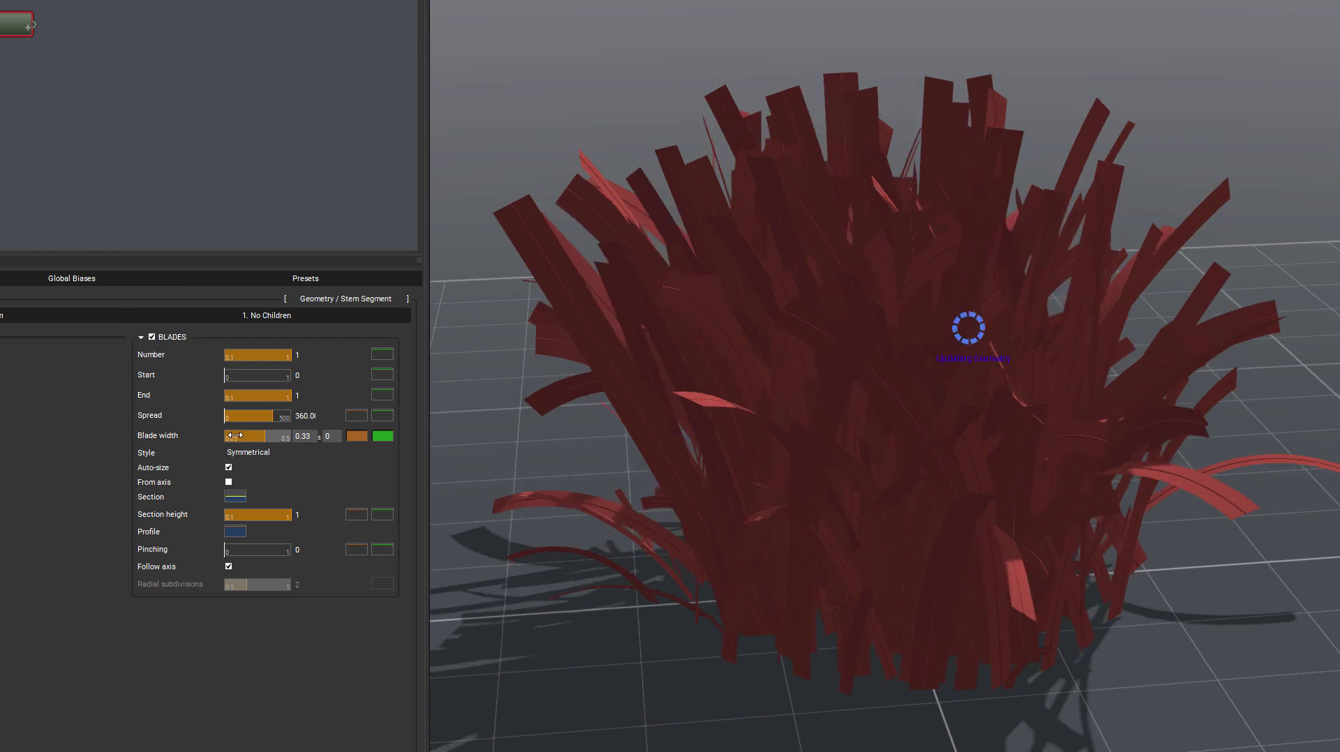
click(304, 436)
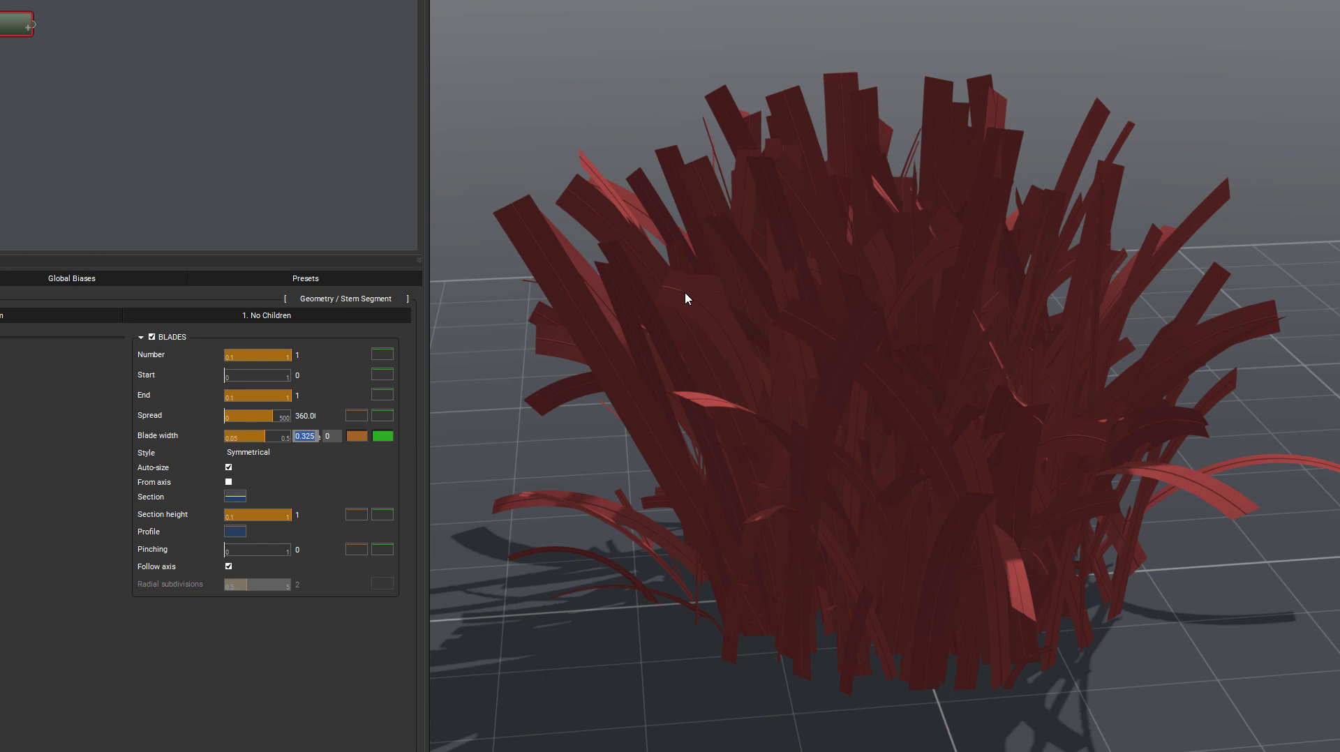
text(0.2)
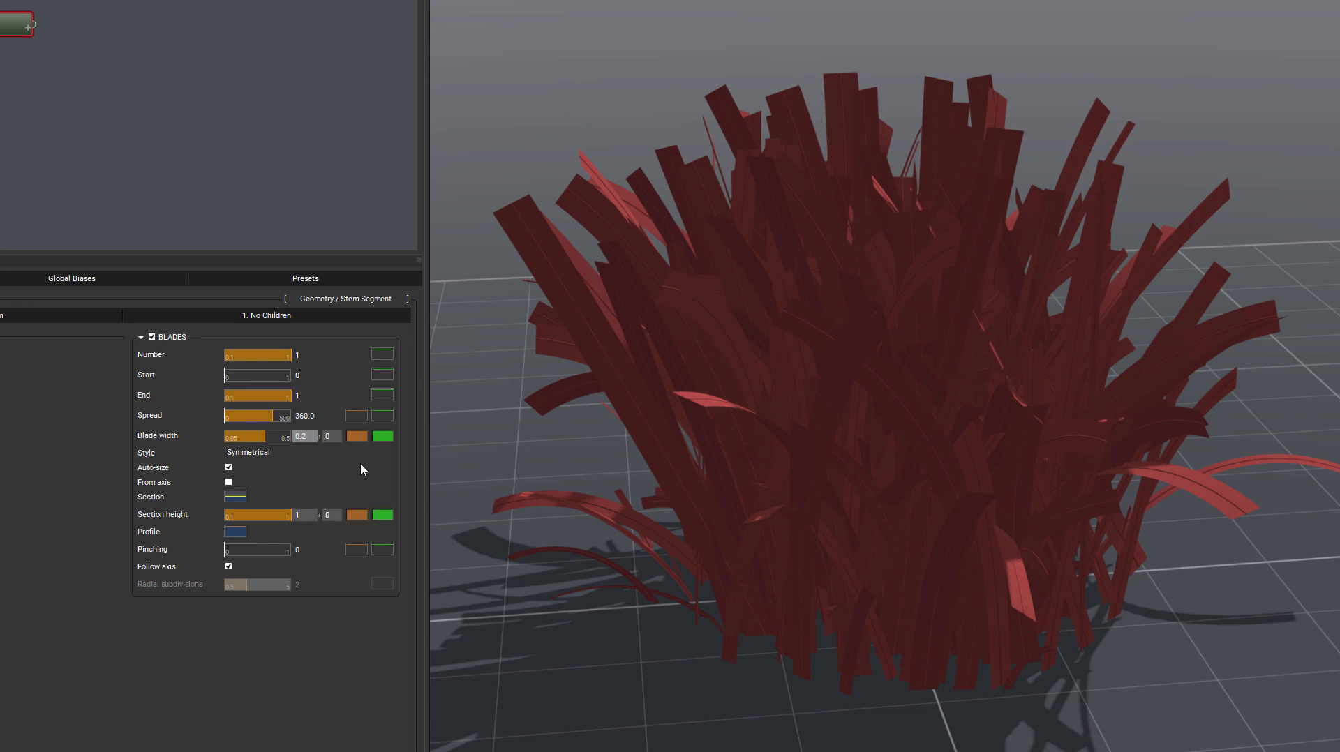
click(360, 466)
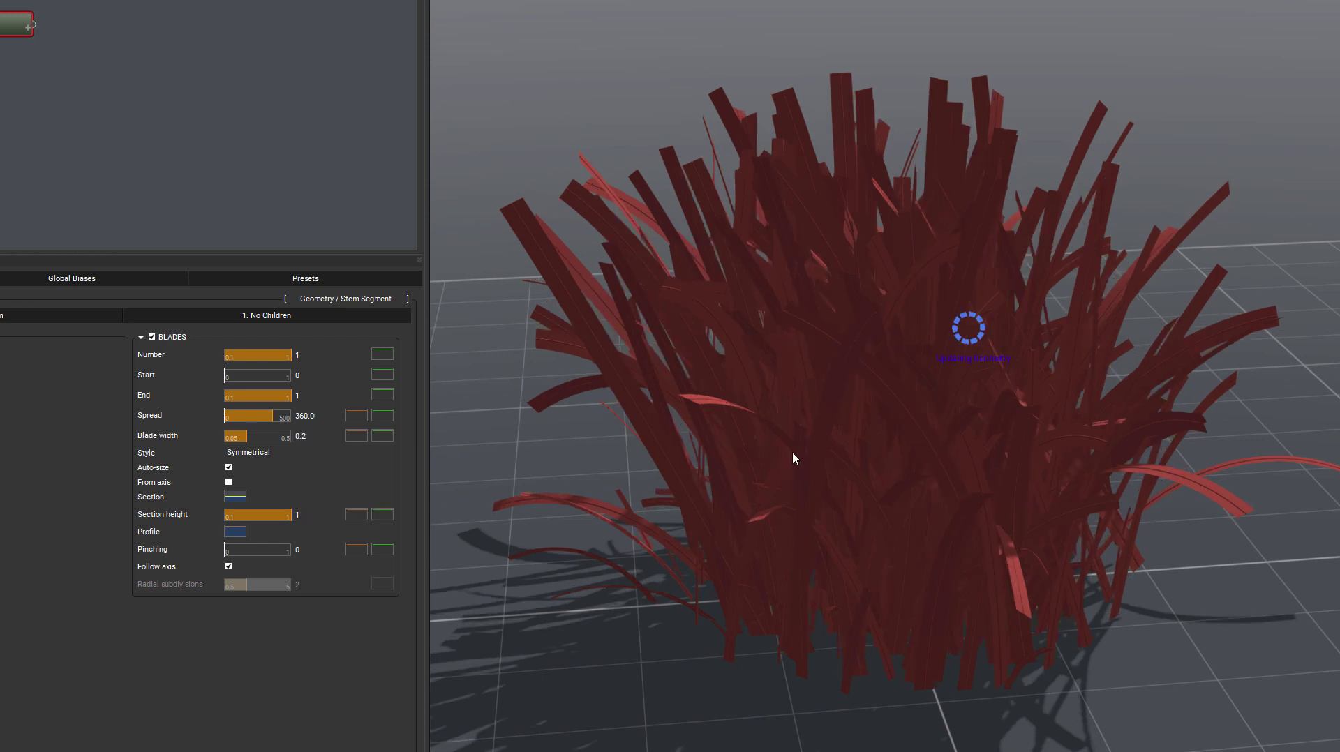
Render the plant to check the blades, and accept the post-render options.
drag(724, 422, 983, 439)
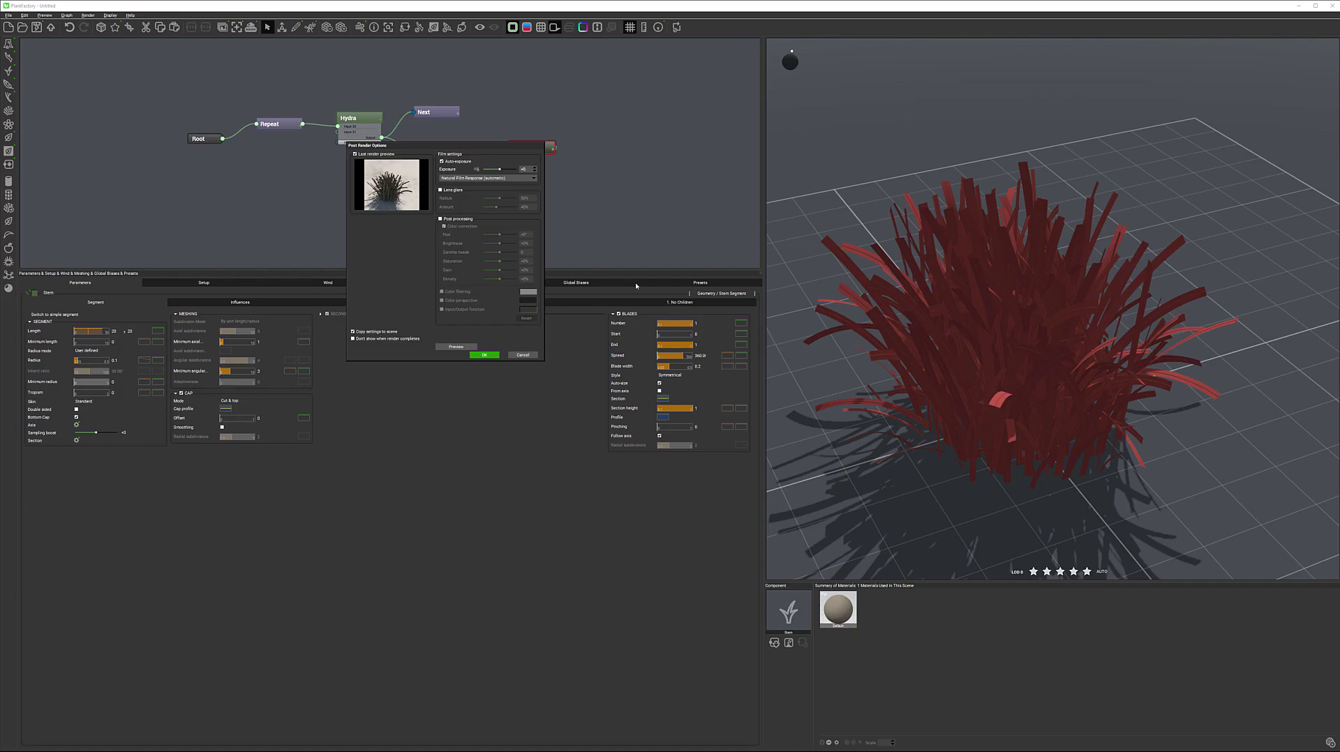
click(488, 354)
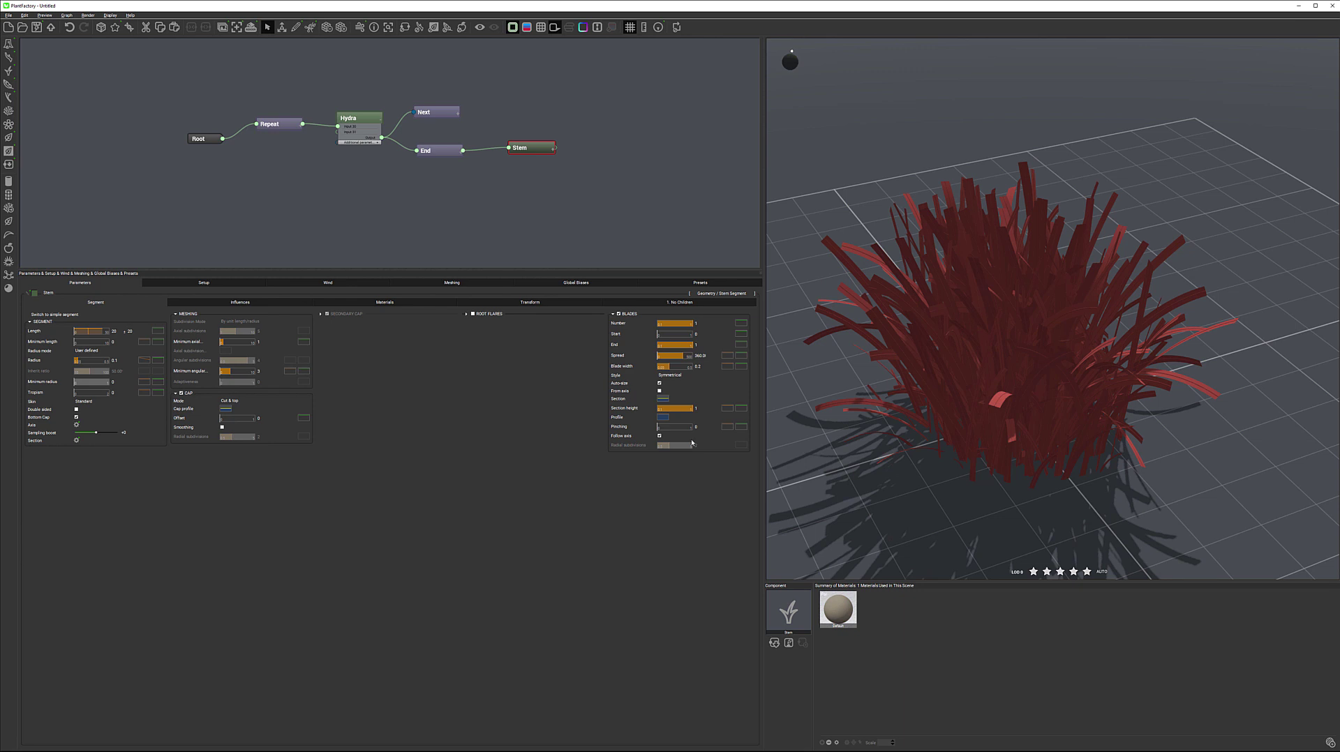
Shape the blade profile curve with a start at about 0.18, an added peak near the base, and an end at about 0.
click(662, 418)
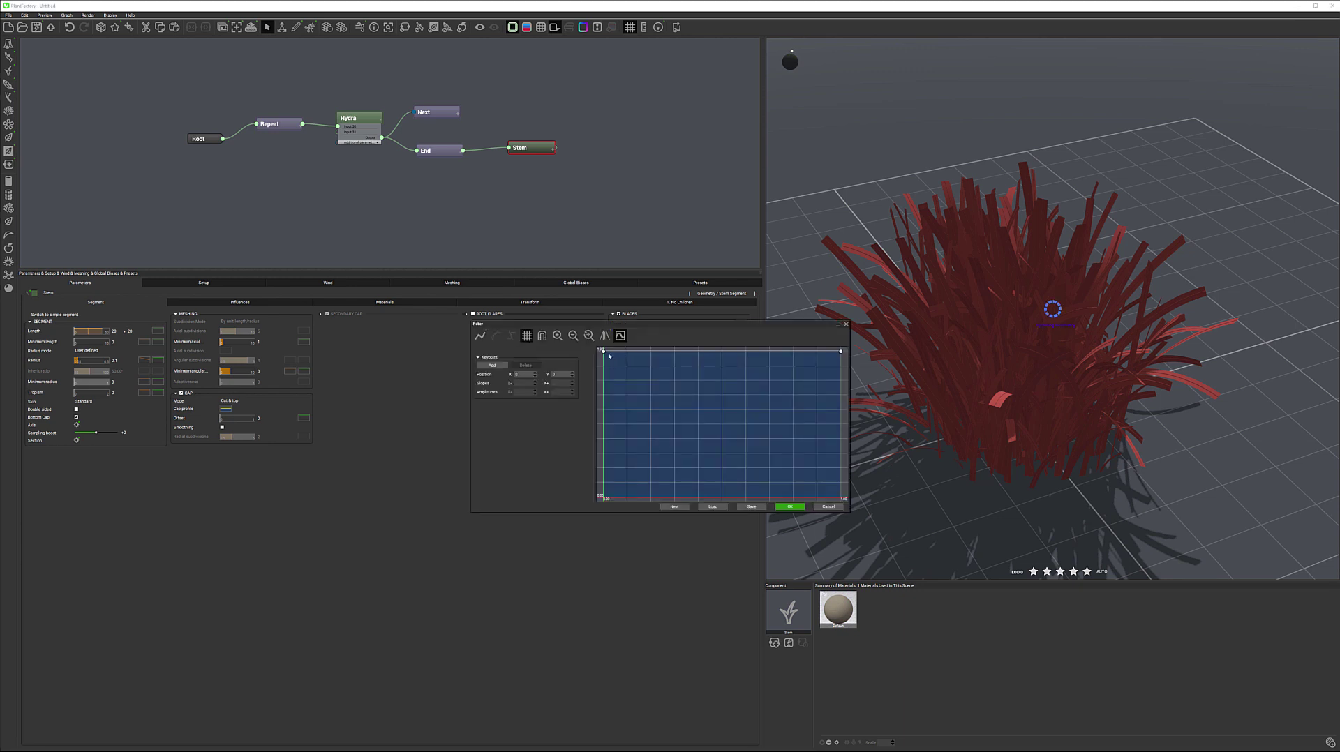
drag(606, 359, 596, 431)
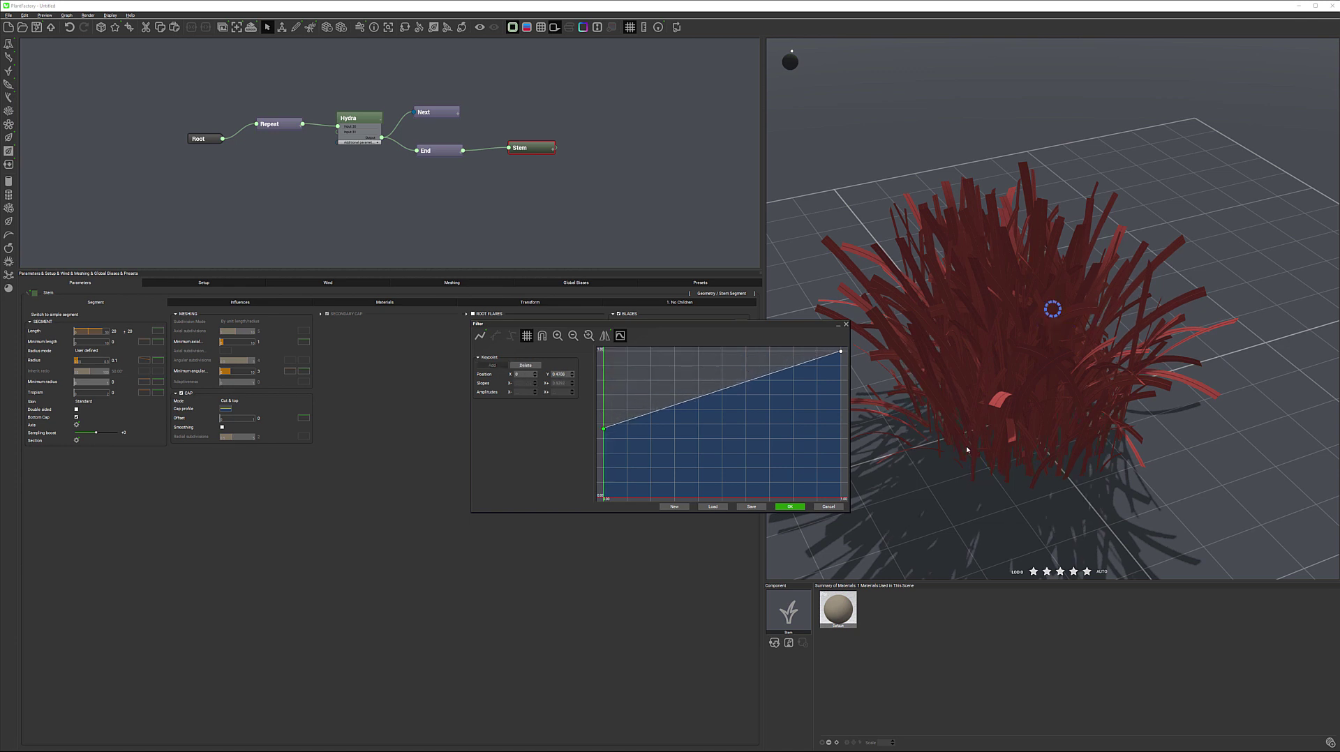
drag(603, 431, 686, 364)
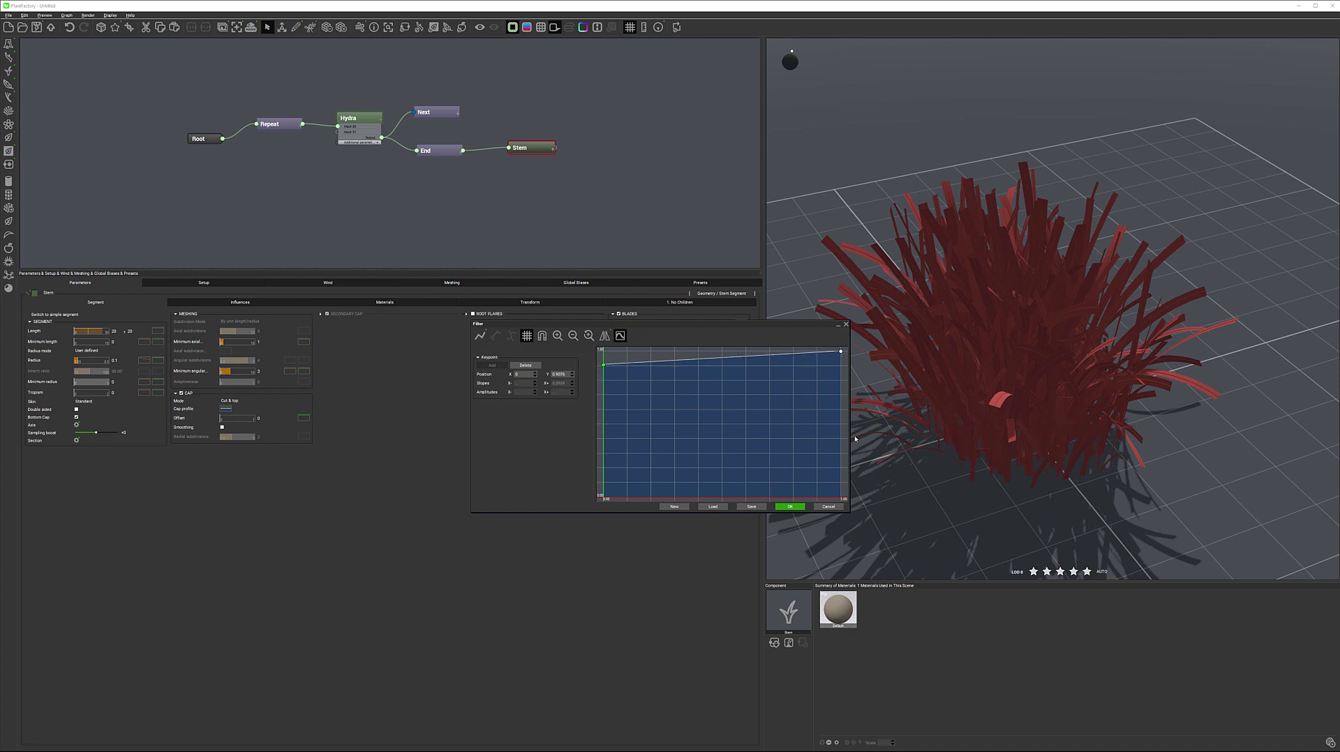
drag(840, 352, 841, 461)
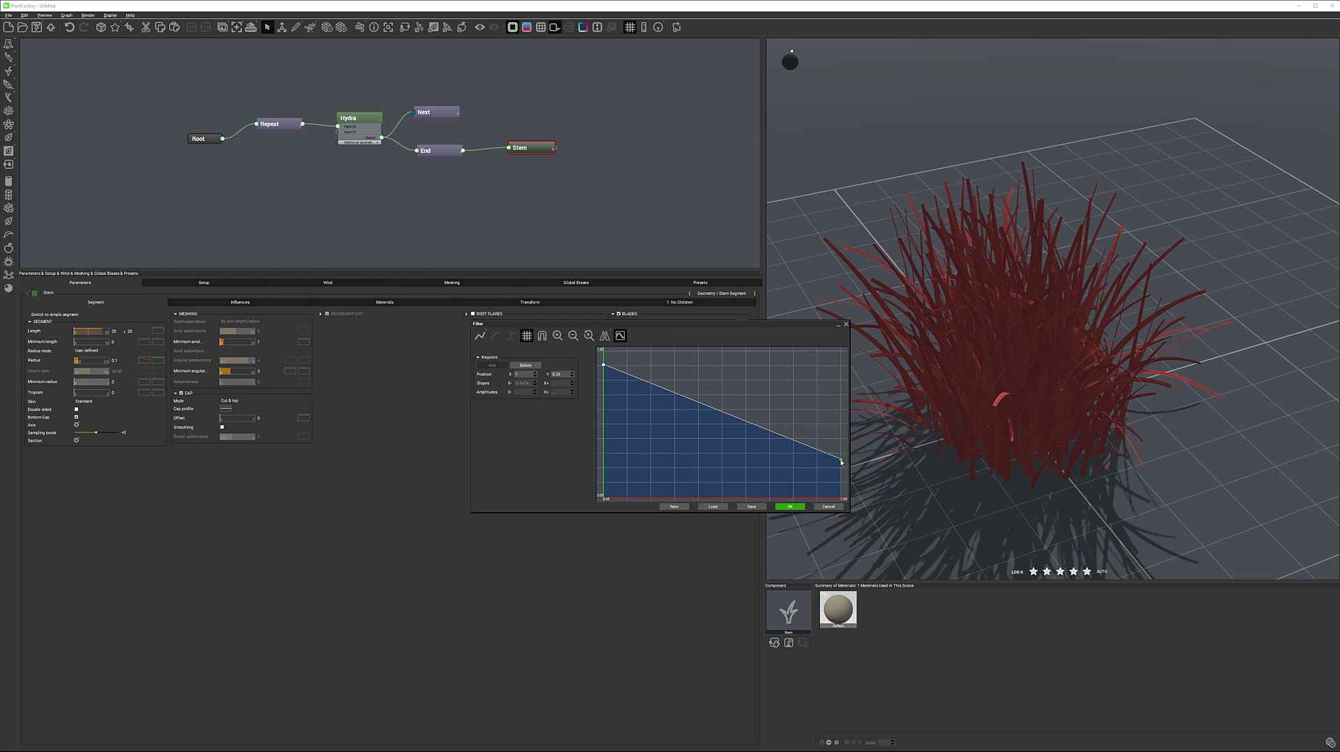
drag(842, 462, 843, 498)
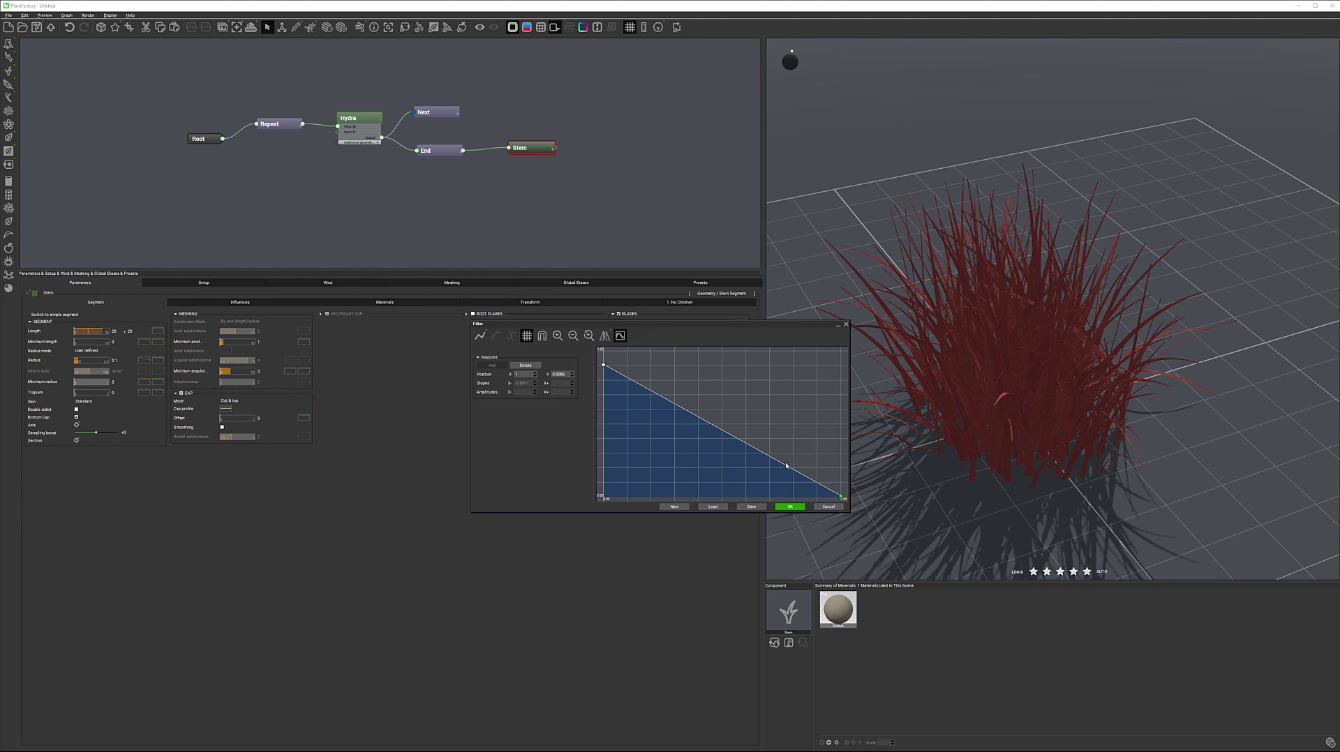
click(650, 390)
drag(603, 365, 590, 471)
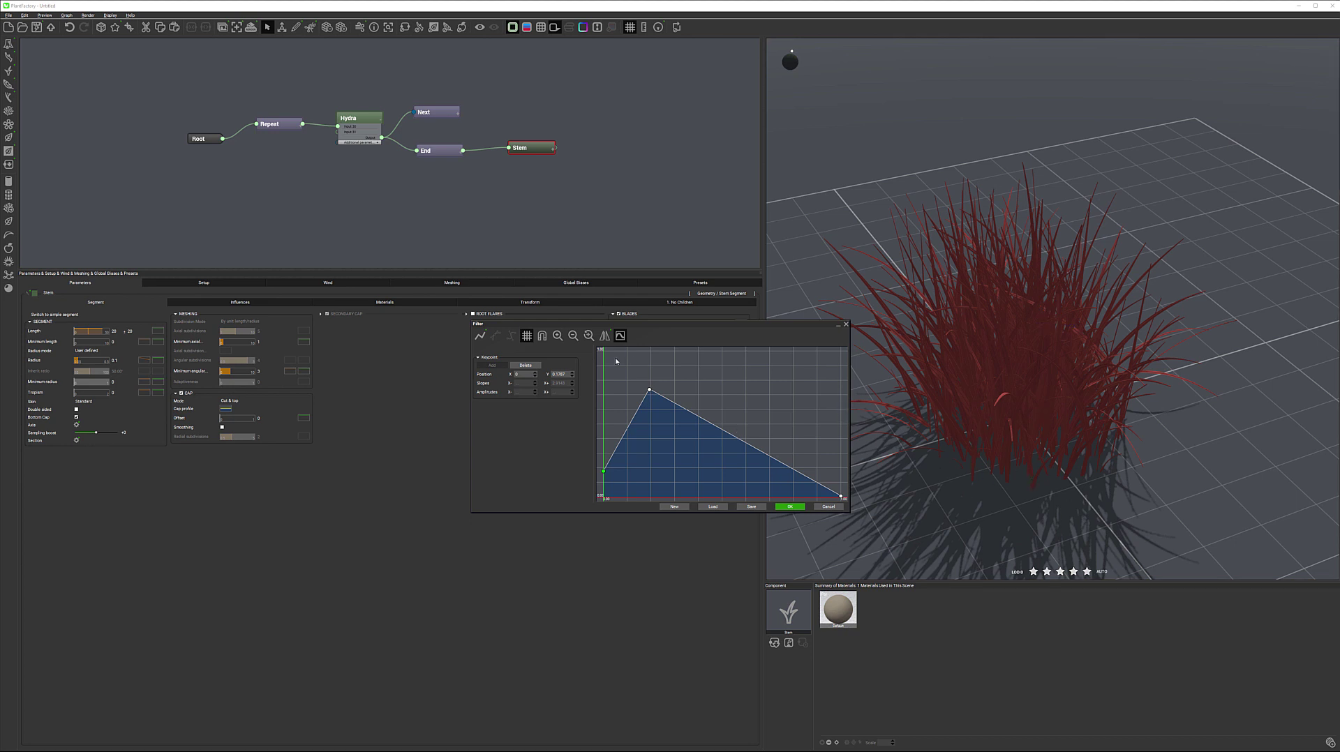
Smooth the blade profile curve, shift its peak toward the middle, adjust the end keypoint's tangent and apply the curve.
click(487, 336)
click(510, 337)
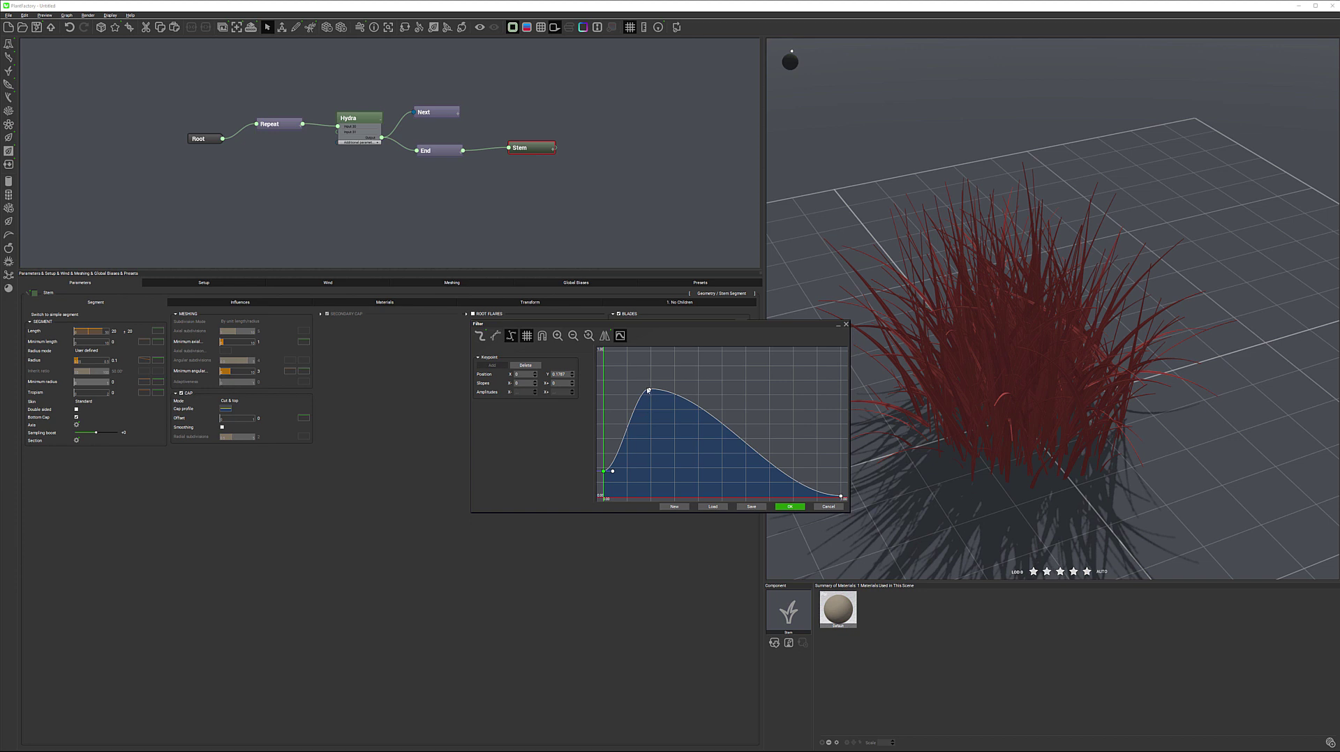
mouse_move(650, 393)
mouse_down()
mouse_move(686, 400)
mouse_move(659, 391)
mouse_up()
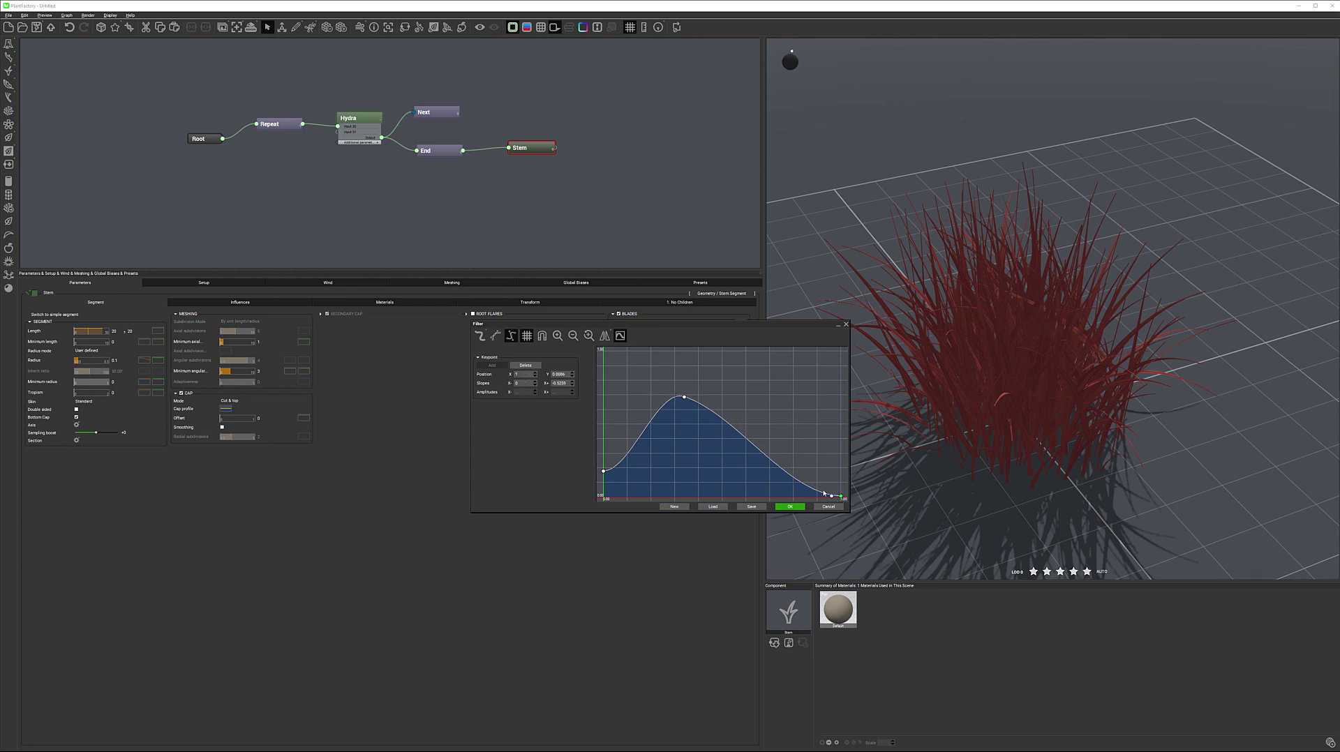
click(830, 493)
click(841, 496)
drag(831, 498, 814, 496)
click(796, 506)
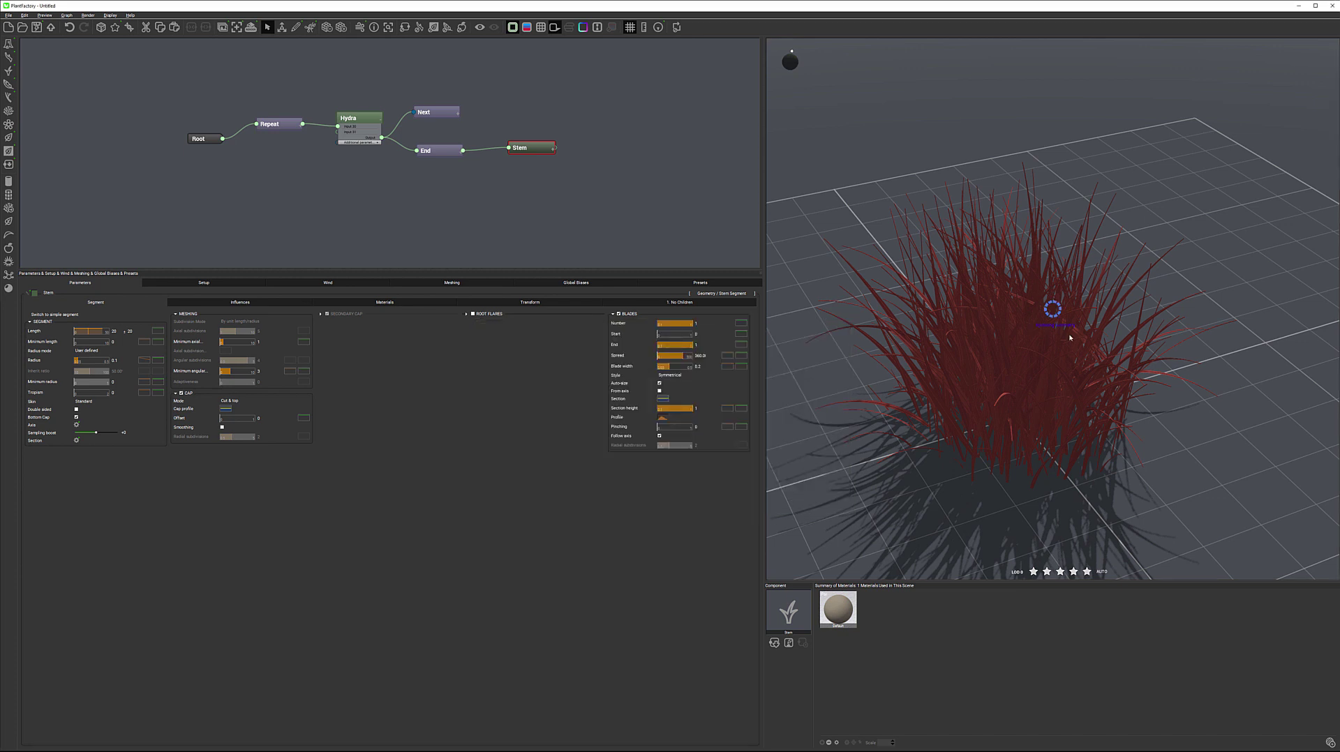
Taper the Stem's radius curve to about 0 at the end, adding a keypoint near 0 at about 0.15 along the length, and apply it.
right_drag(1139, 388, 1162, 366)
drag(1162, 362, 1138, 403)
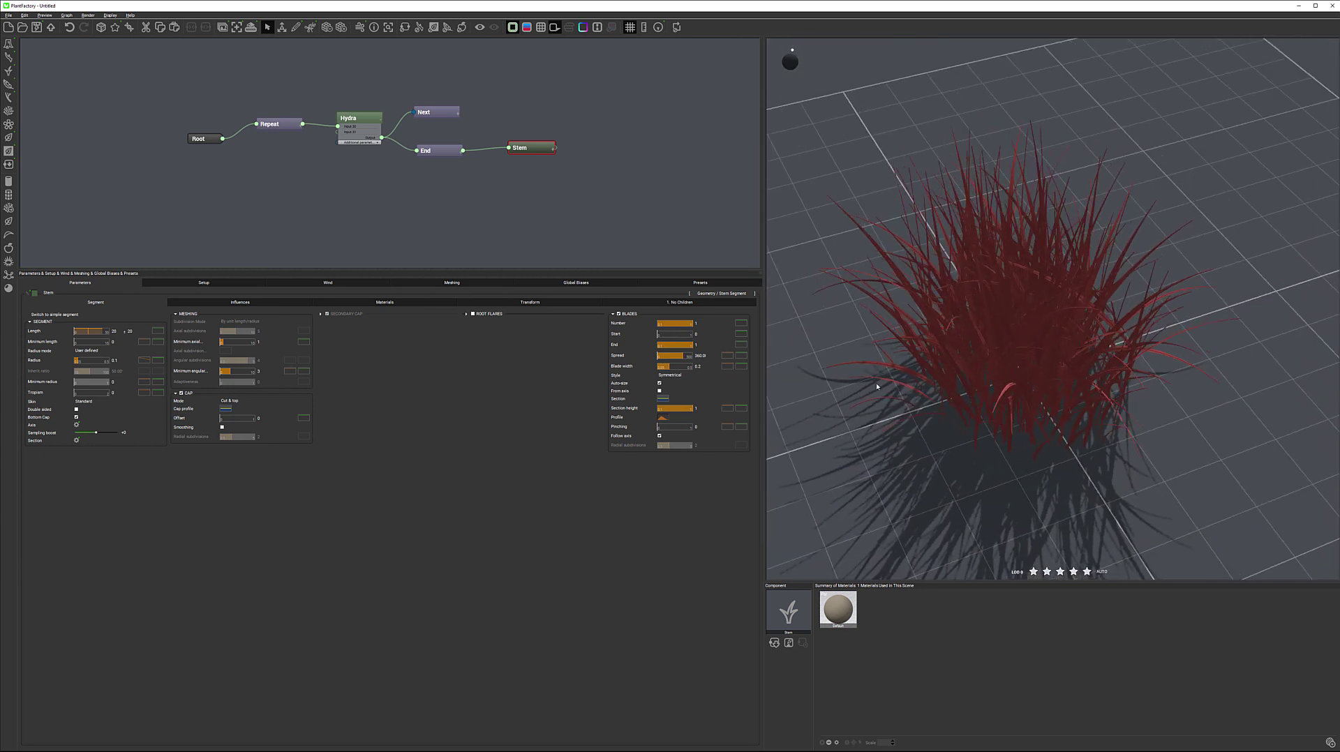
right_drag(869, 361, 915, 400)
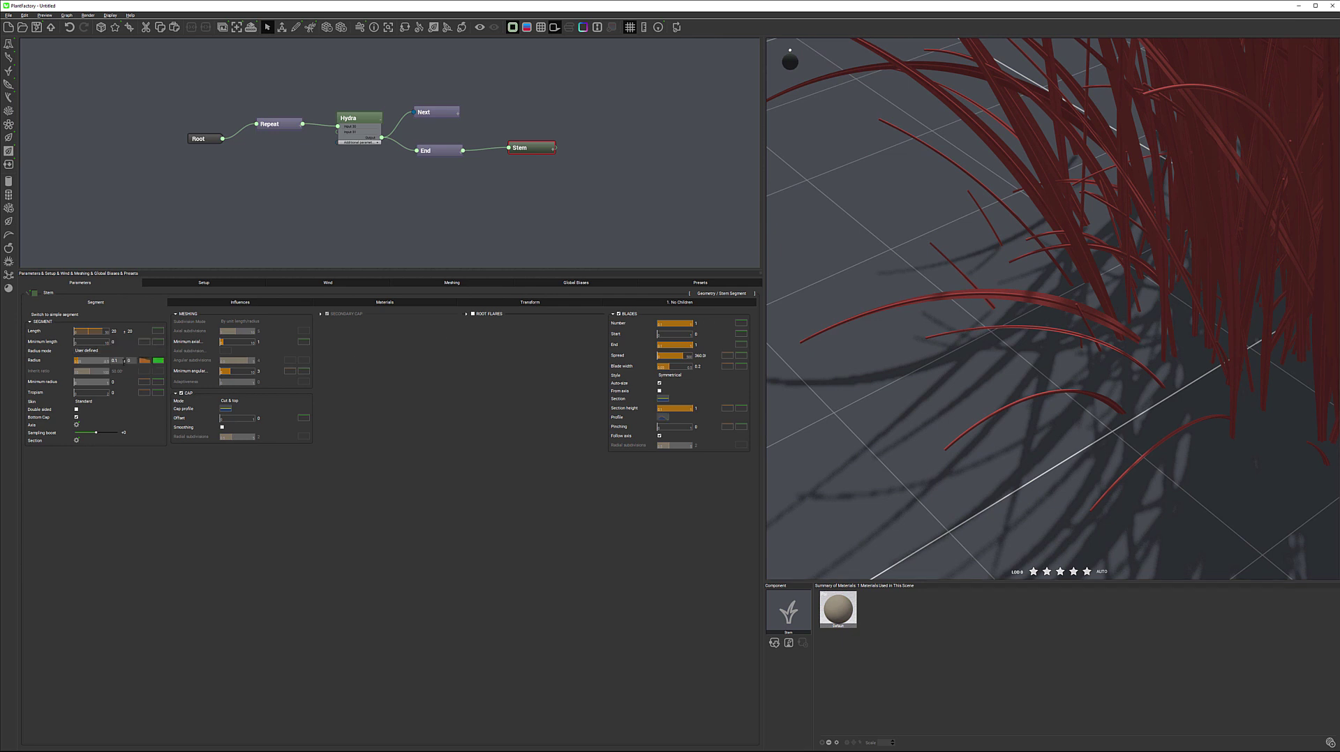
click(142, 363)
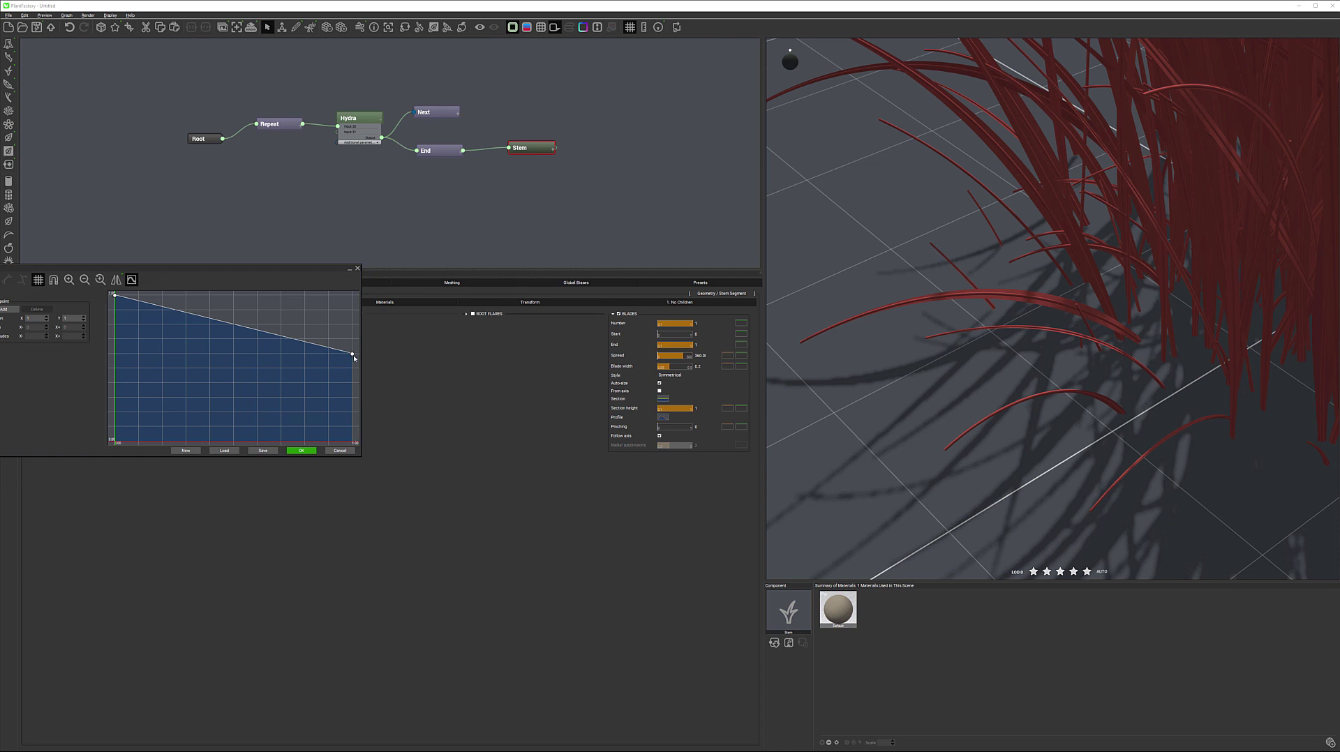
drag(352, 356, 356, 443)
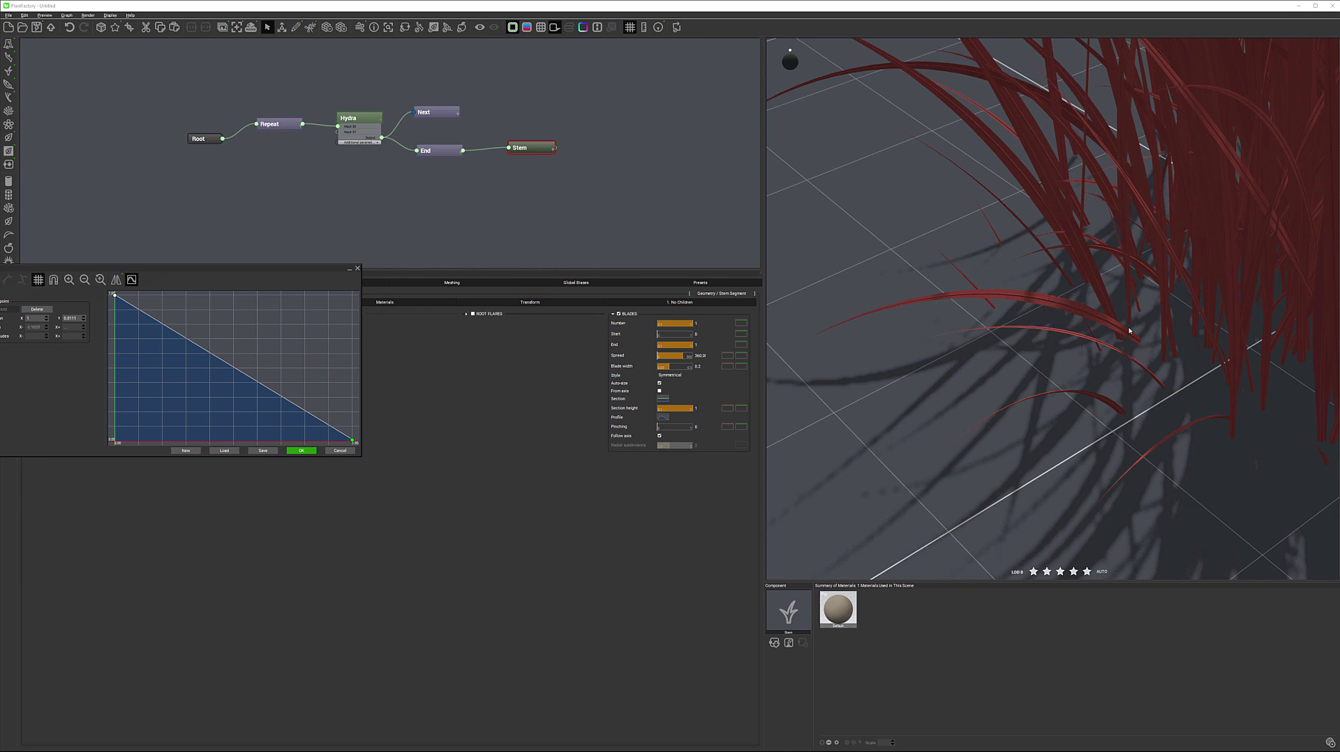
click(188, 340)
drag(188, 340, 151, 440)
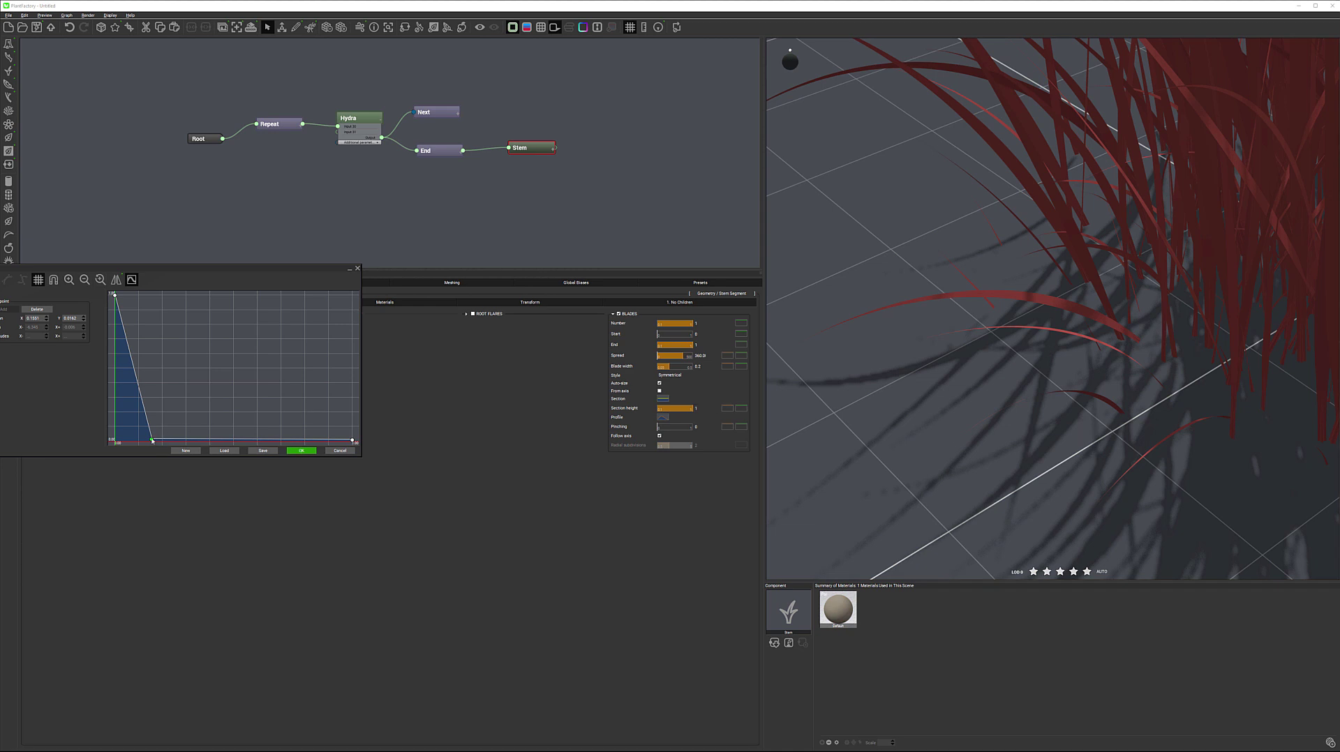
drag(152, 441, 151, 443)
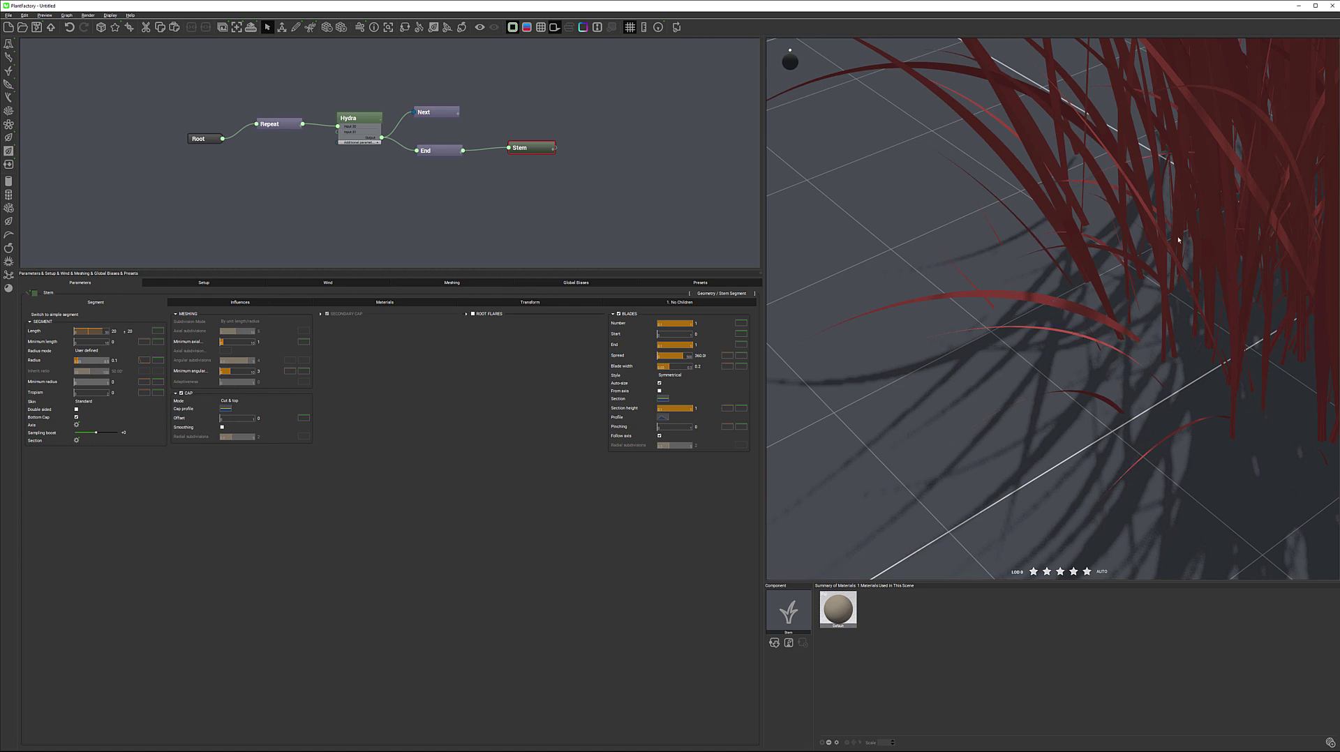
Add a middle keypoint to the blade section curve, lower it to about -0.1, smooth it and apply the curve.
click(663, 400)
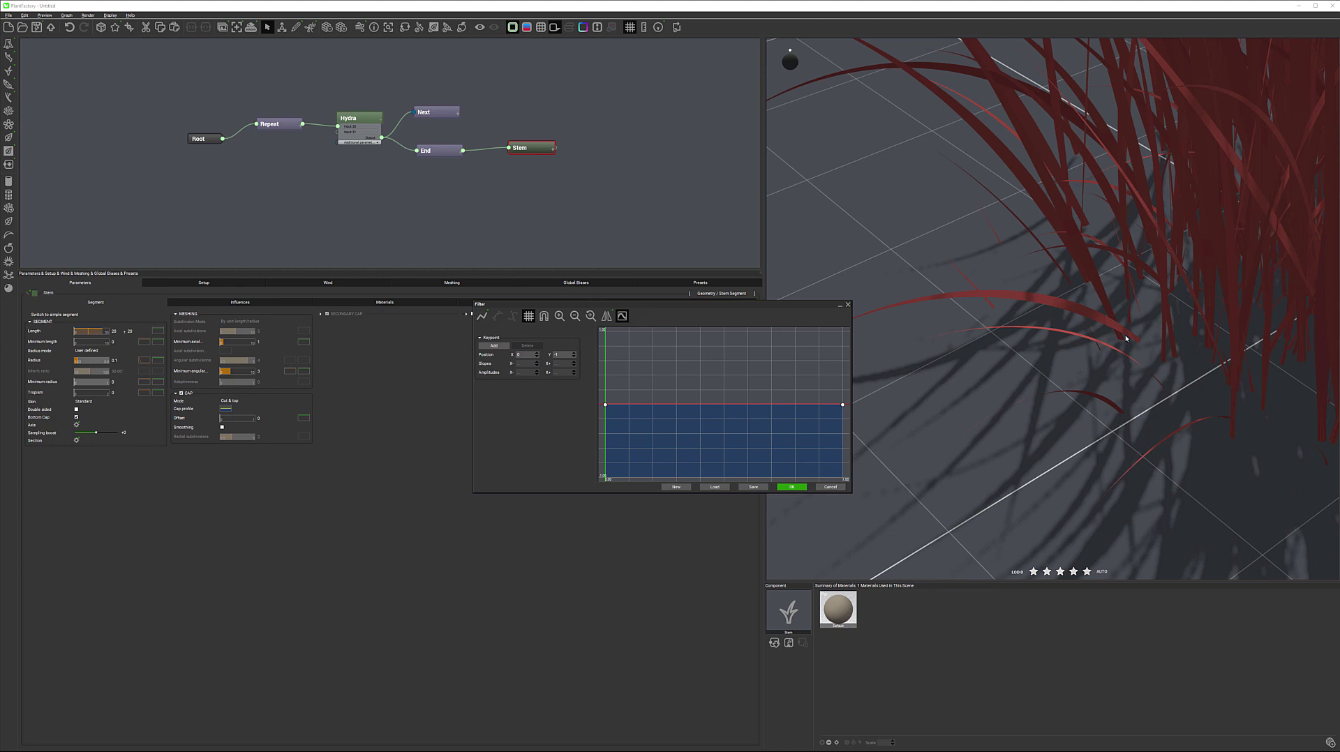
click(720, 405)
drag(715, 416, 716, 419)
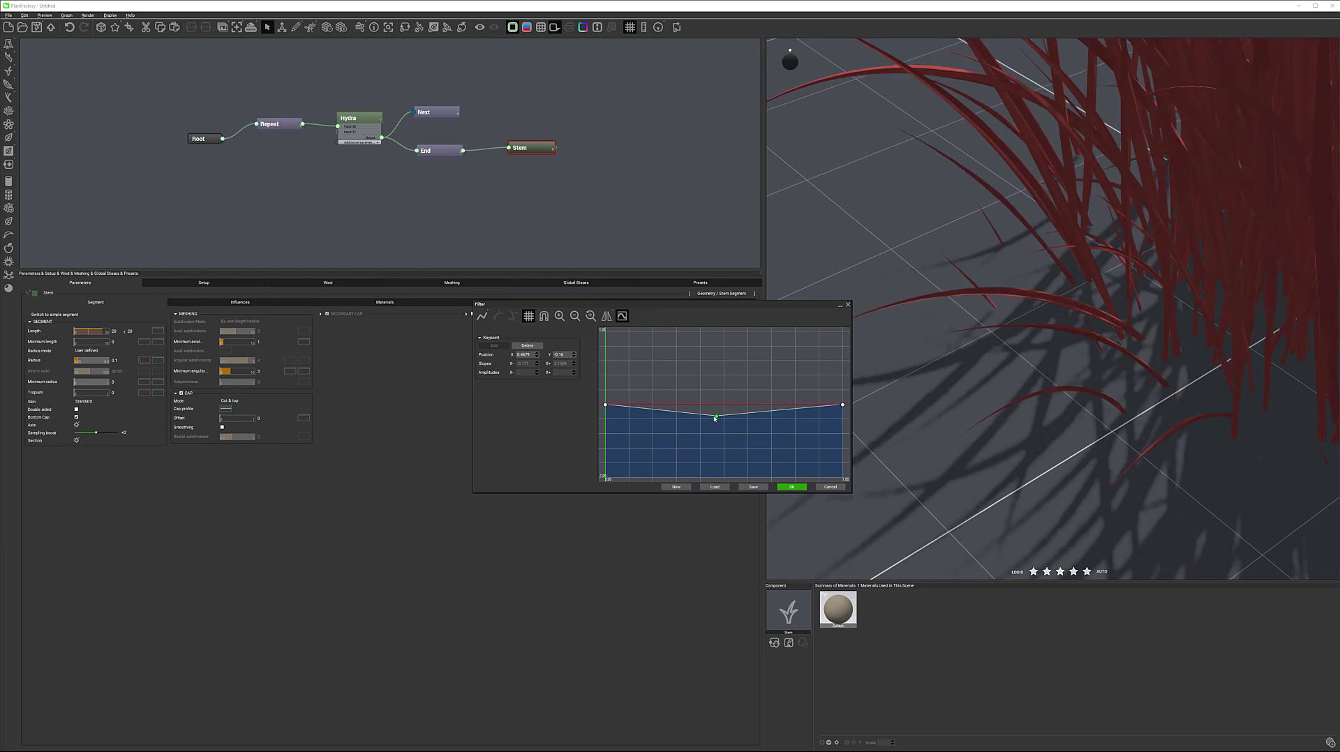
drag(717, 418, 724, 415)
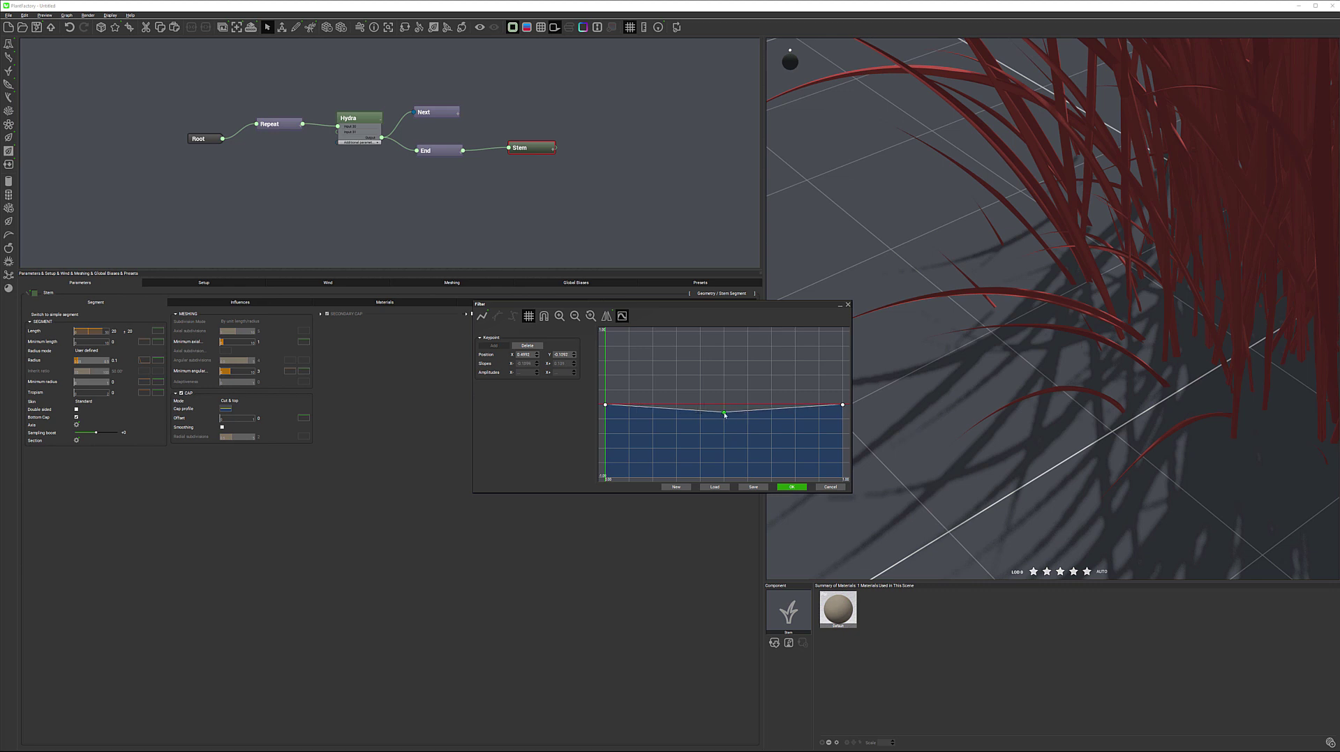
click(497, 316)
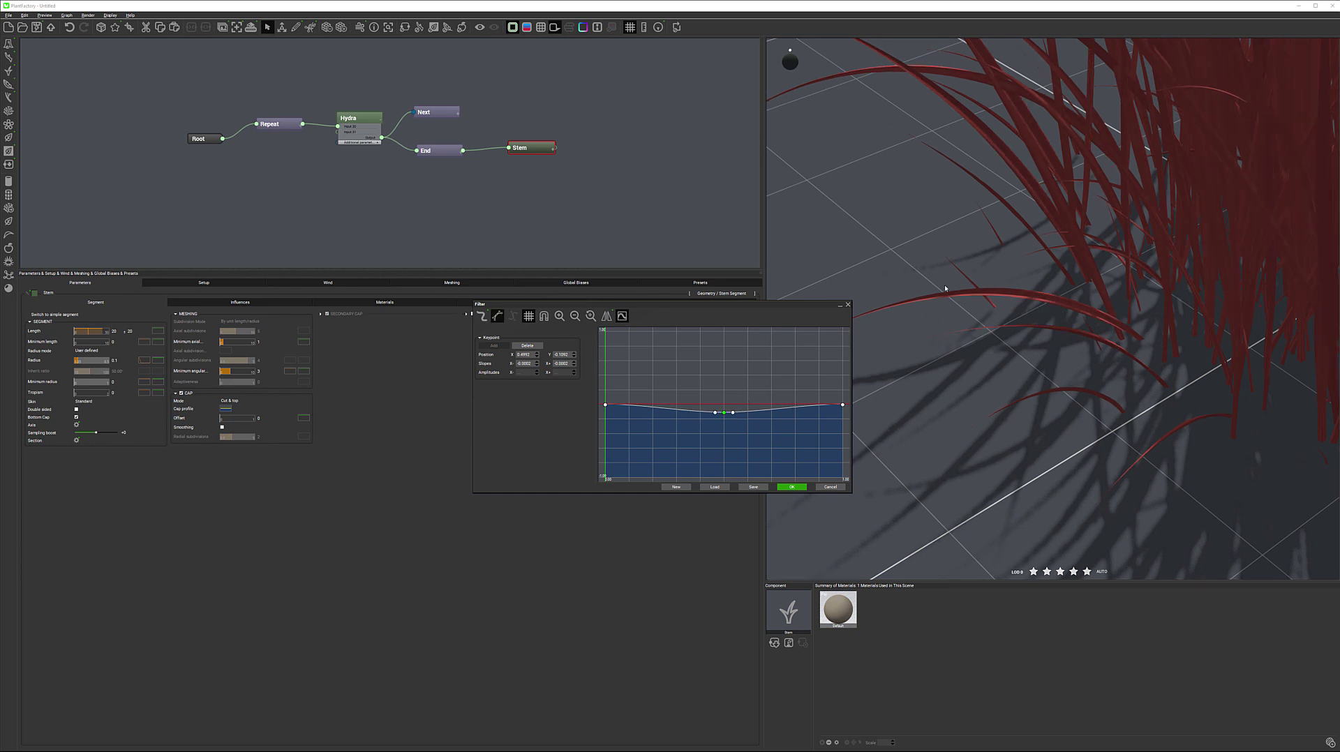
click(781, 488)
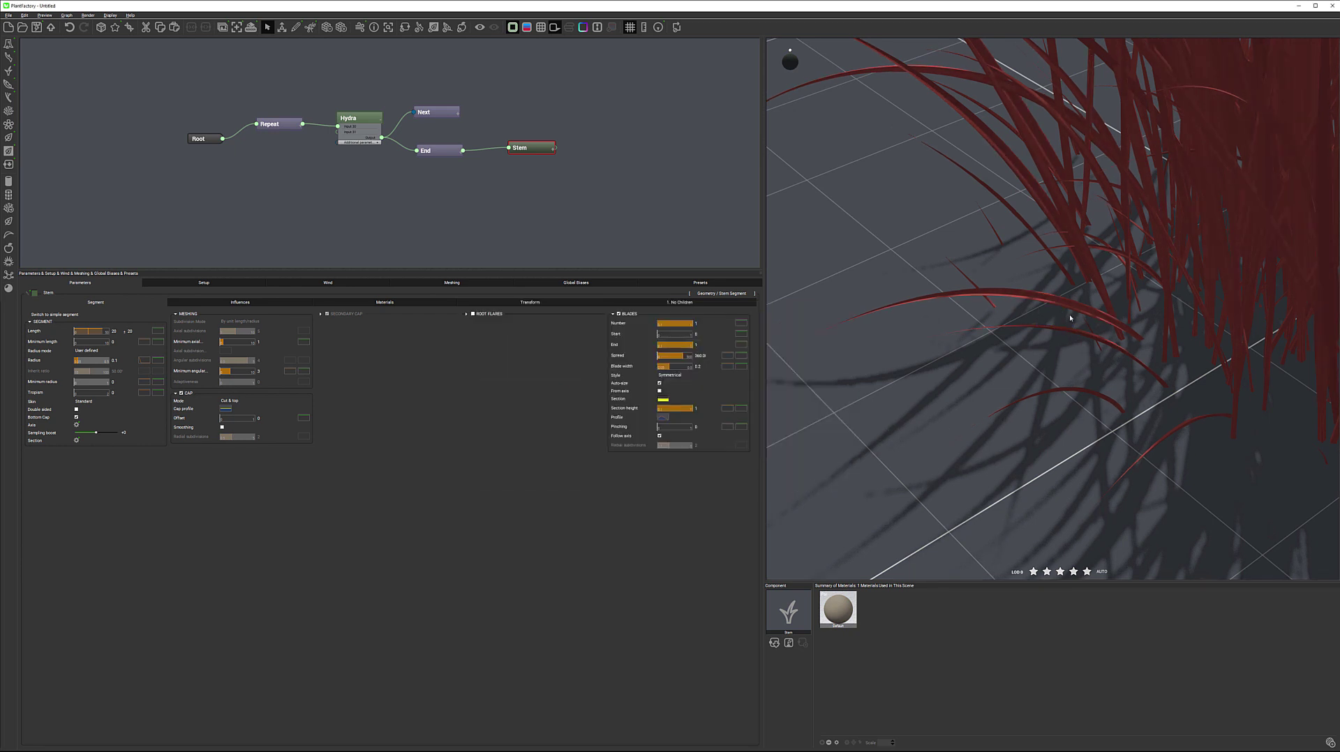
Inspect the grass clump up close and from several angles to check the blades' shape and taper.
right_drag(1187, 262, 1223, 274)
scroll(1218, 276, down, 8)
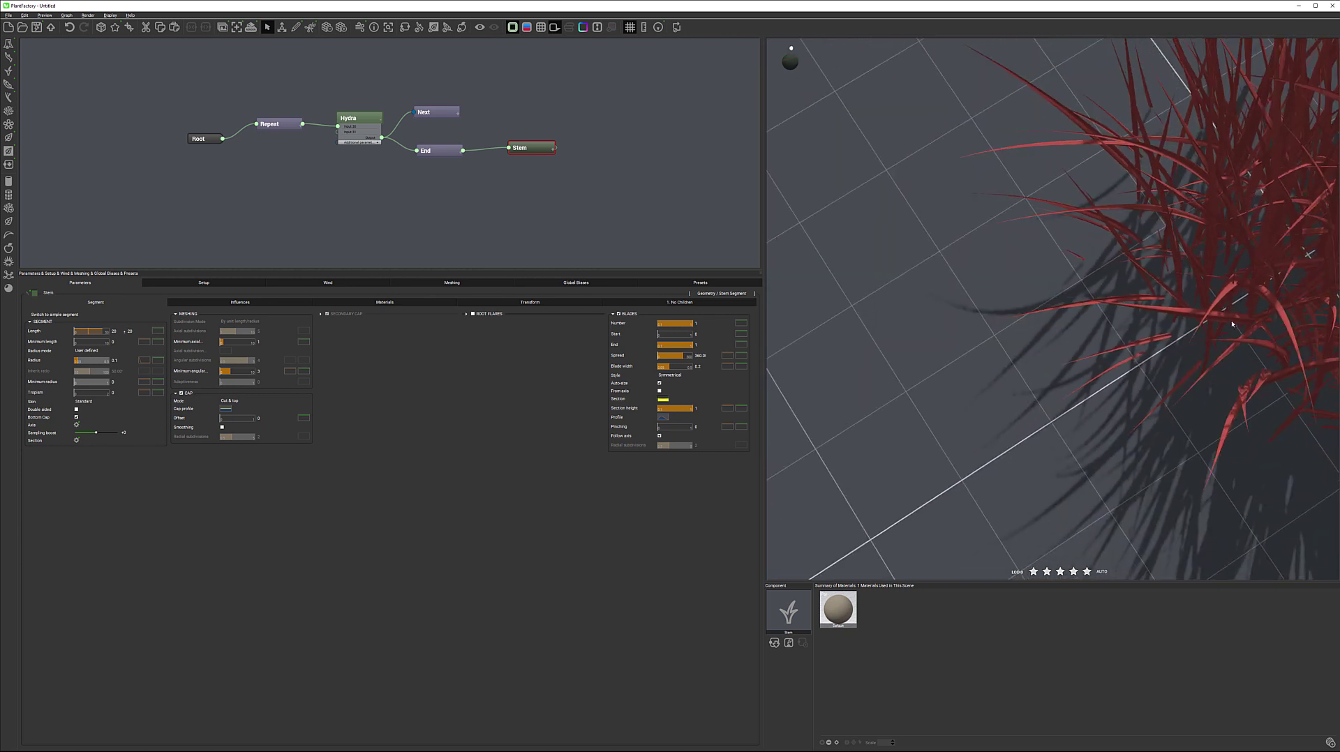
drag(1280, 276, 977, 341)
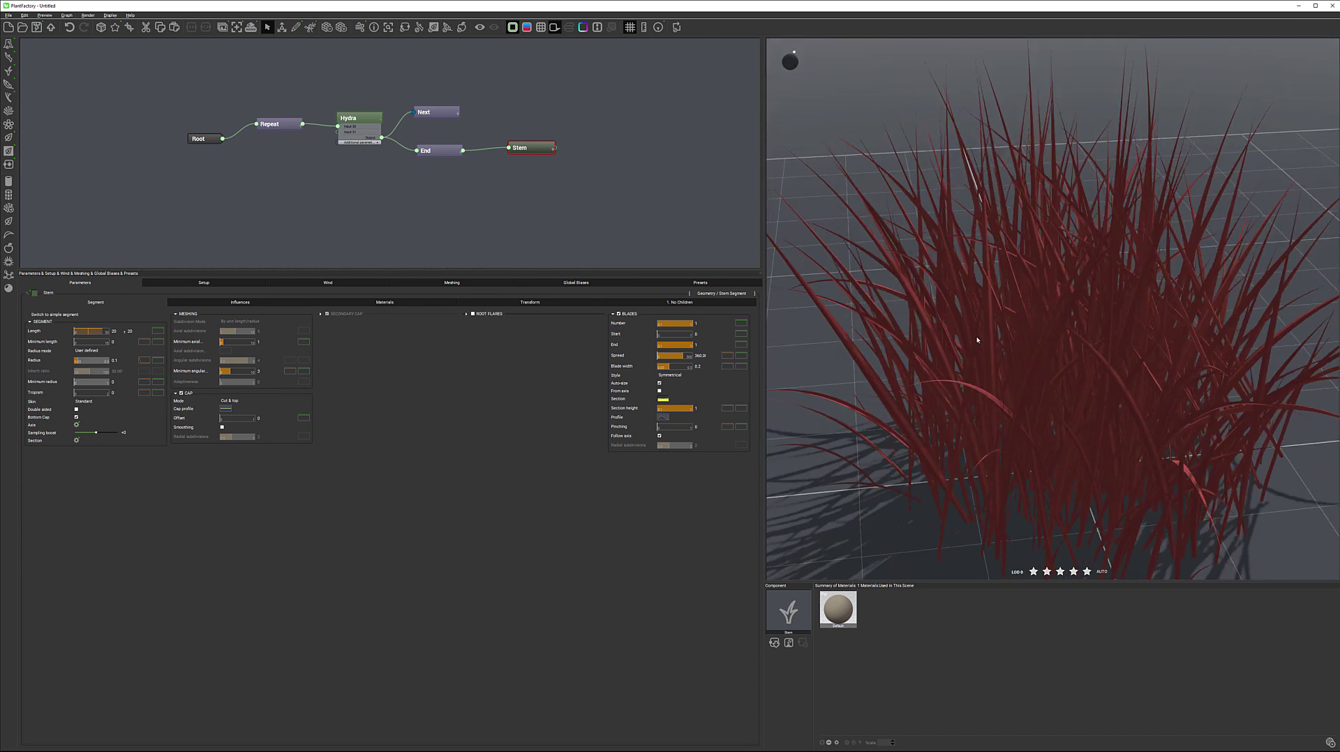
drag(1065, 303, 1055, 192)
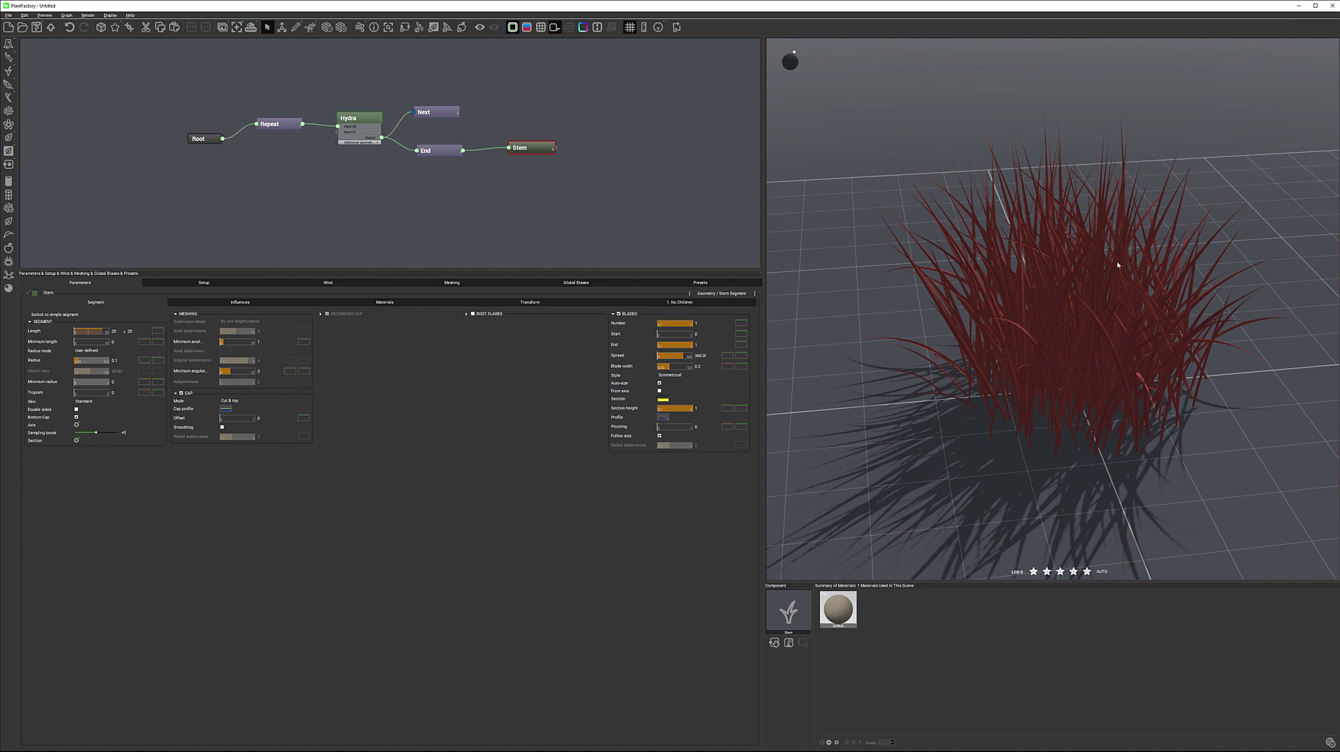
drag(1116, 264, 1066, 328)
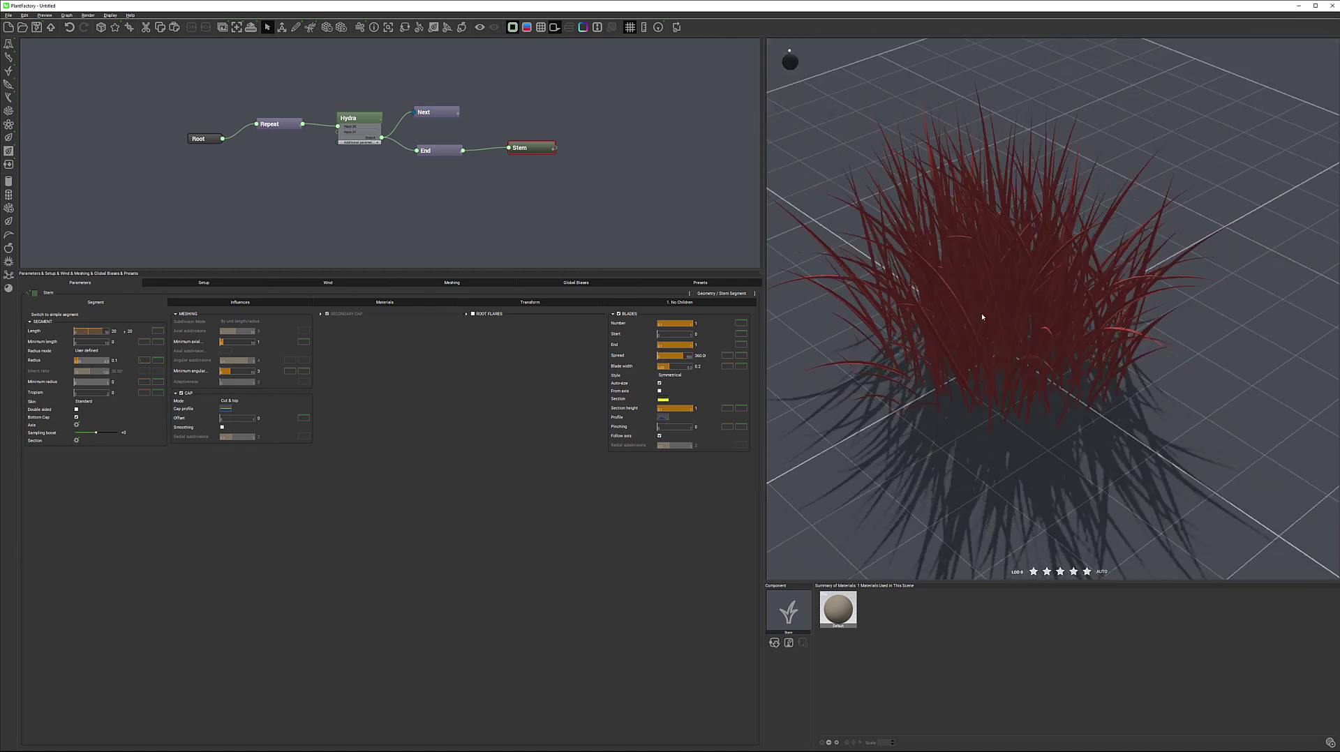
mouse_move(981, 313)
mouse_down()
mouse_move(1074, 305)
mouse_move(982, 302)
mouse_up()
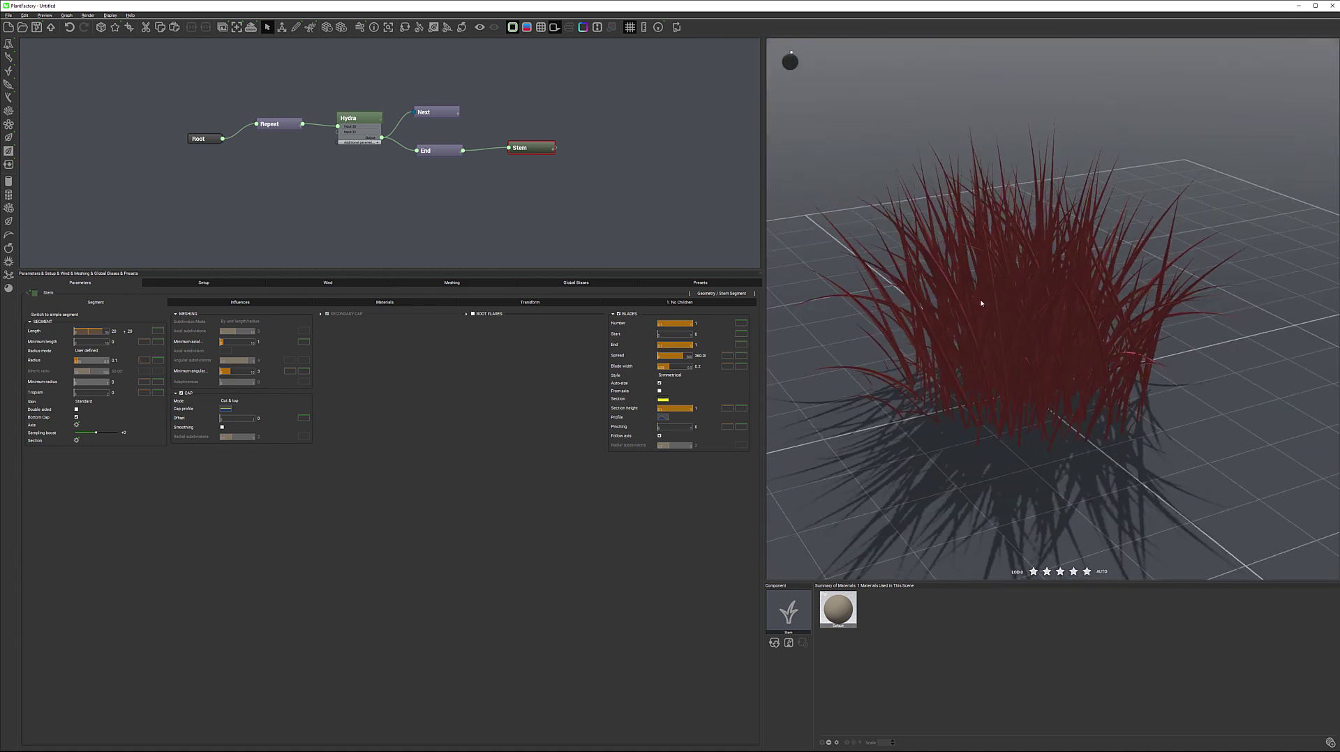
drag(1119, 309, 1059, 372)
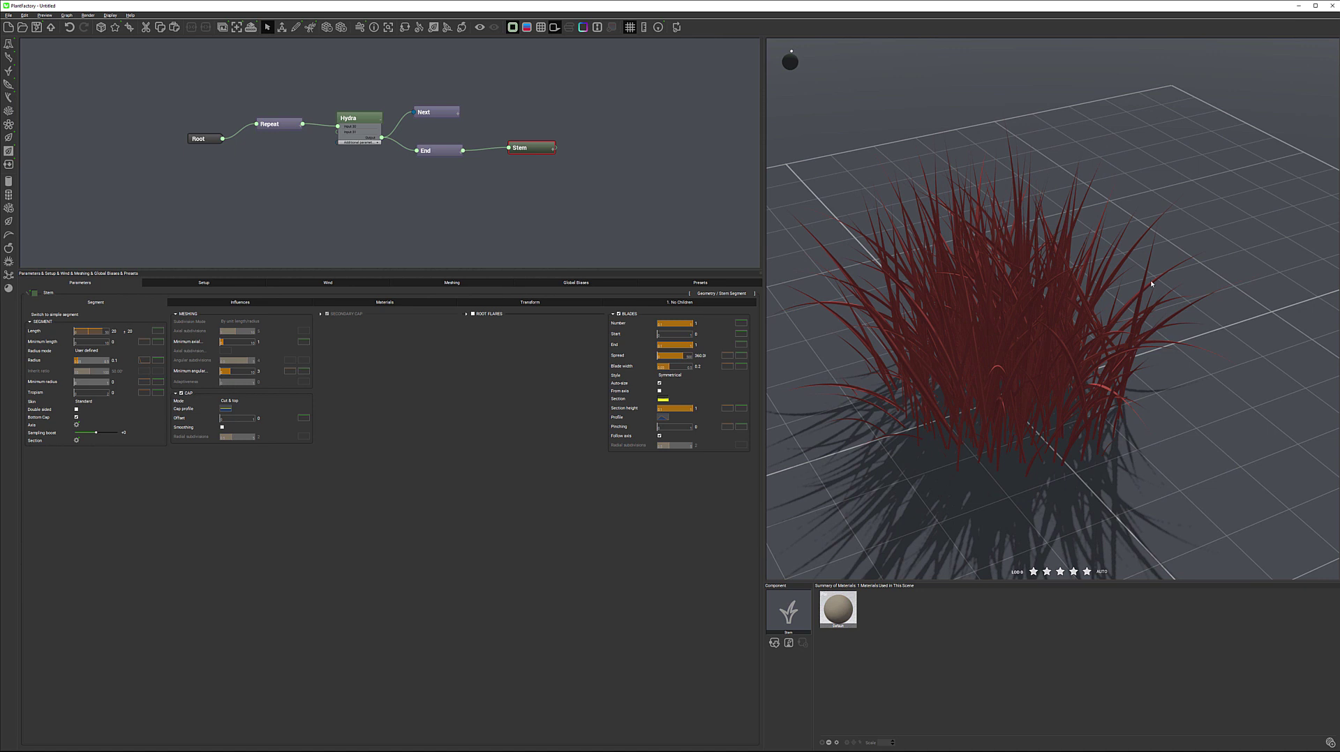